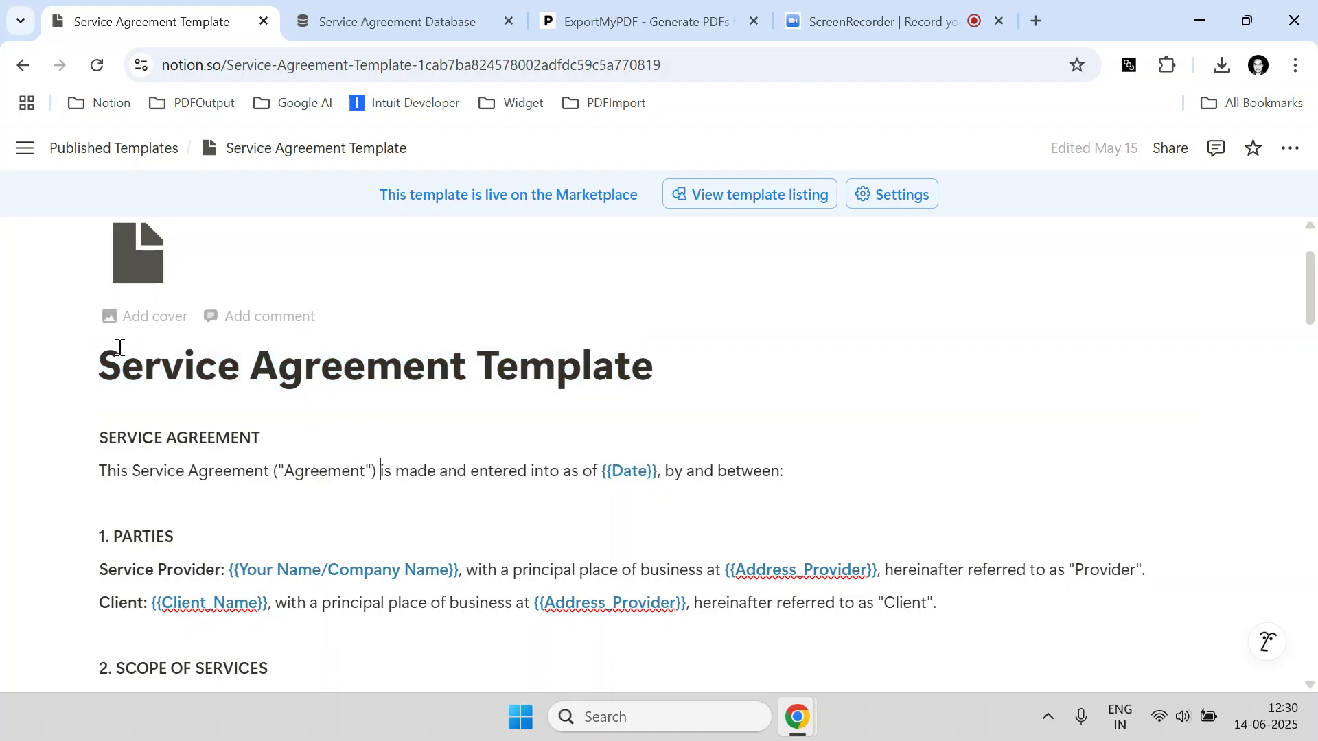
Review the Service Agreement Template page and its placeholders, from the introduction through the signatures section
scroll(402, 374, down, 3)
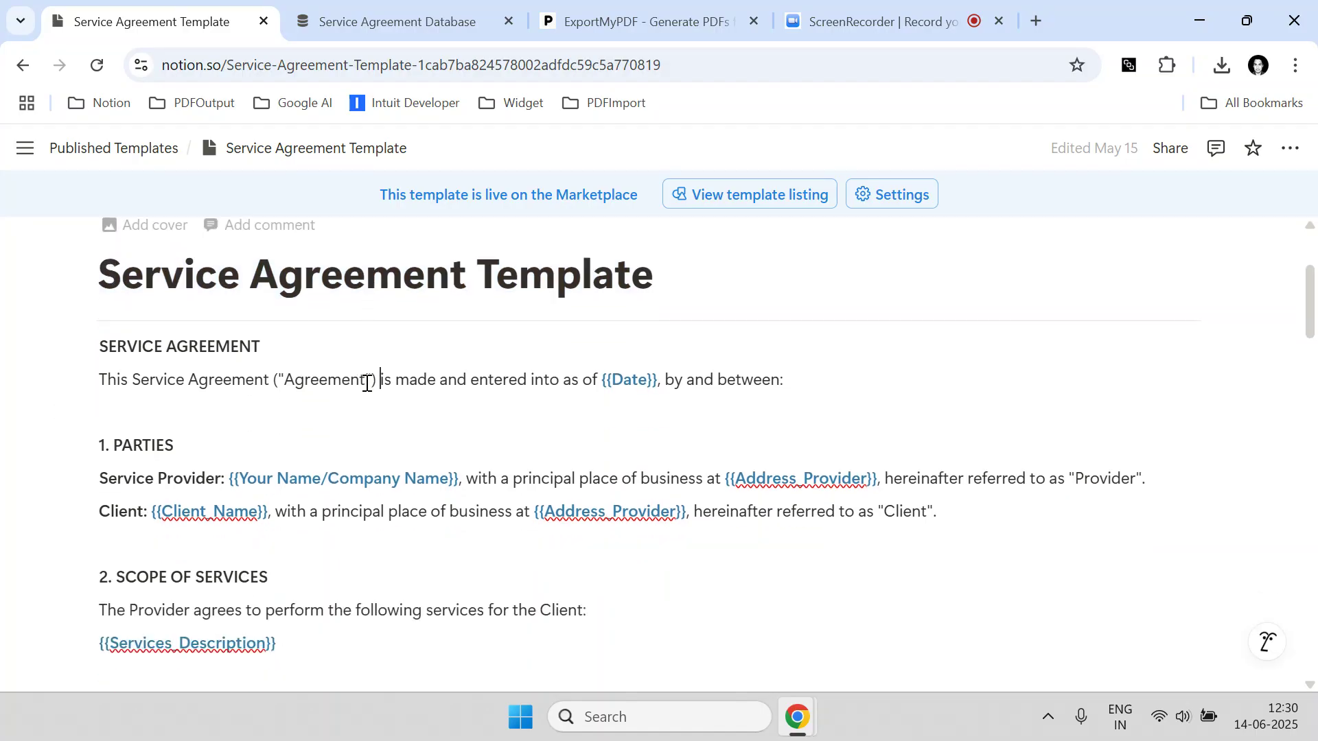
scroll(381, 383, down, 7)
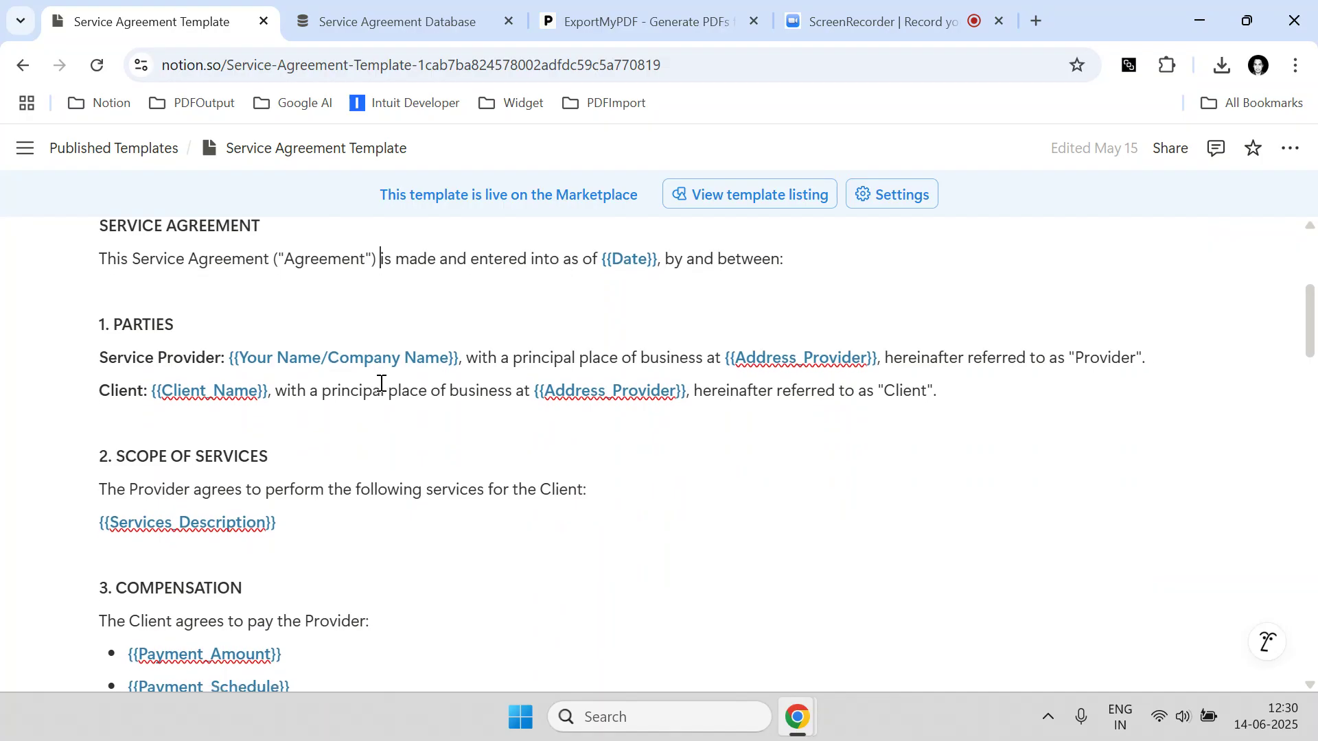
scroll(381, 383, down, 7)
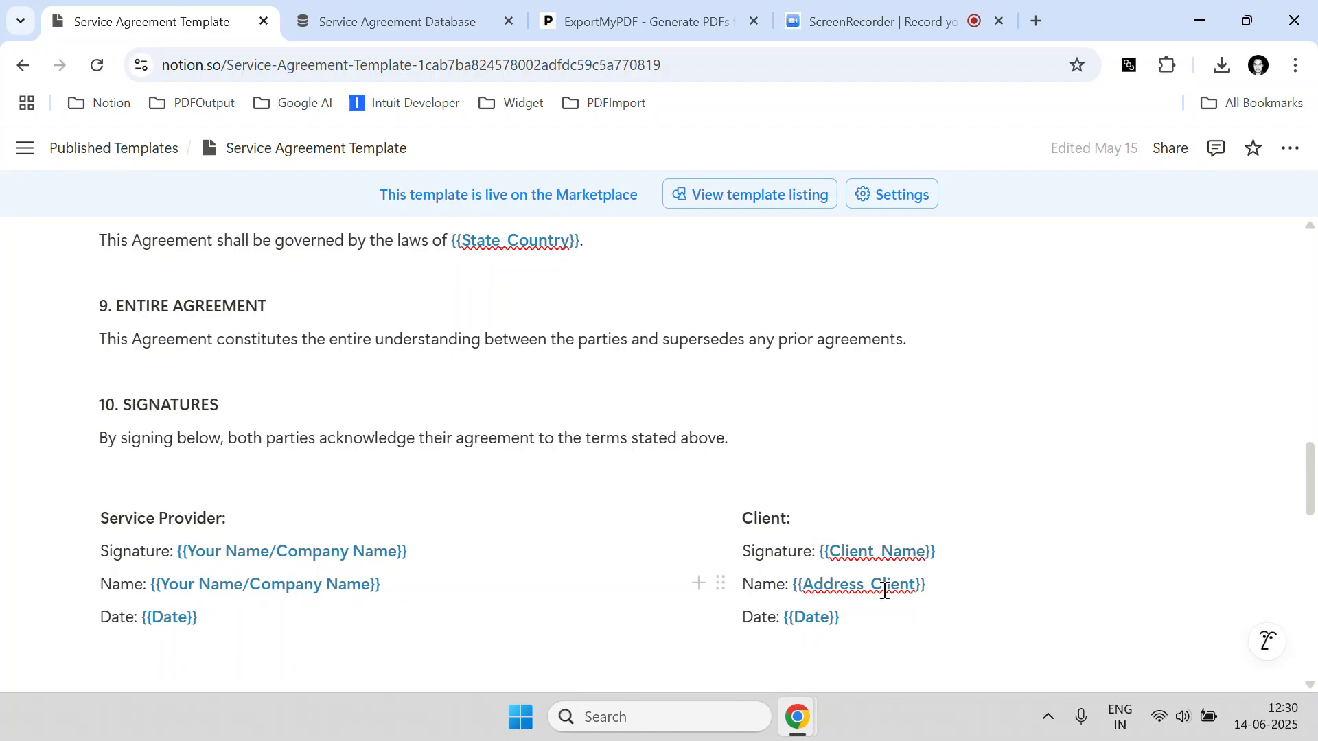
scroll(280, 549, up, 15)
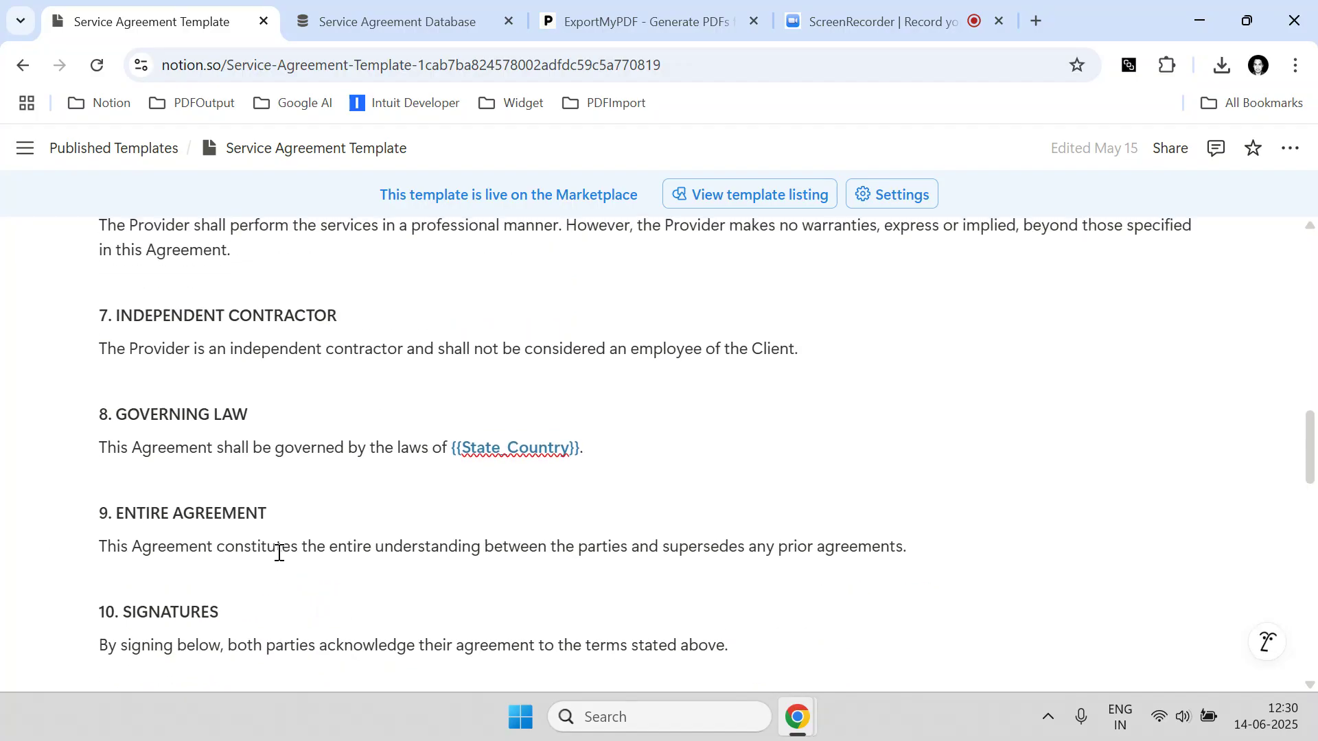
scroll(512, 546, up, 5)
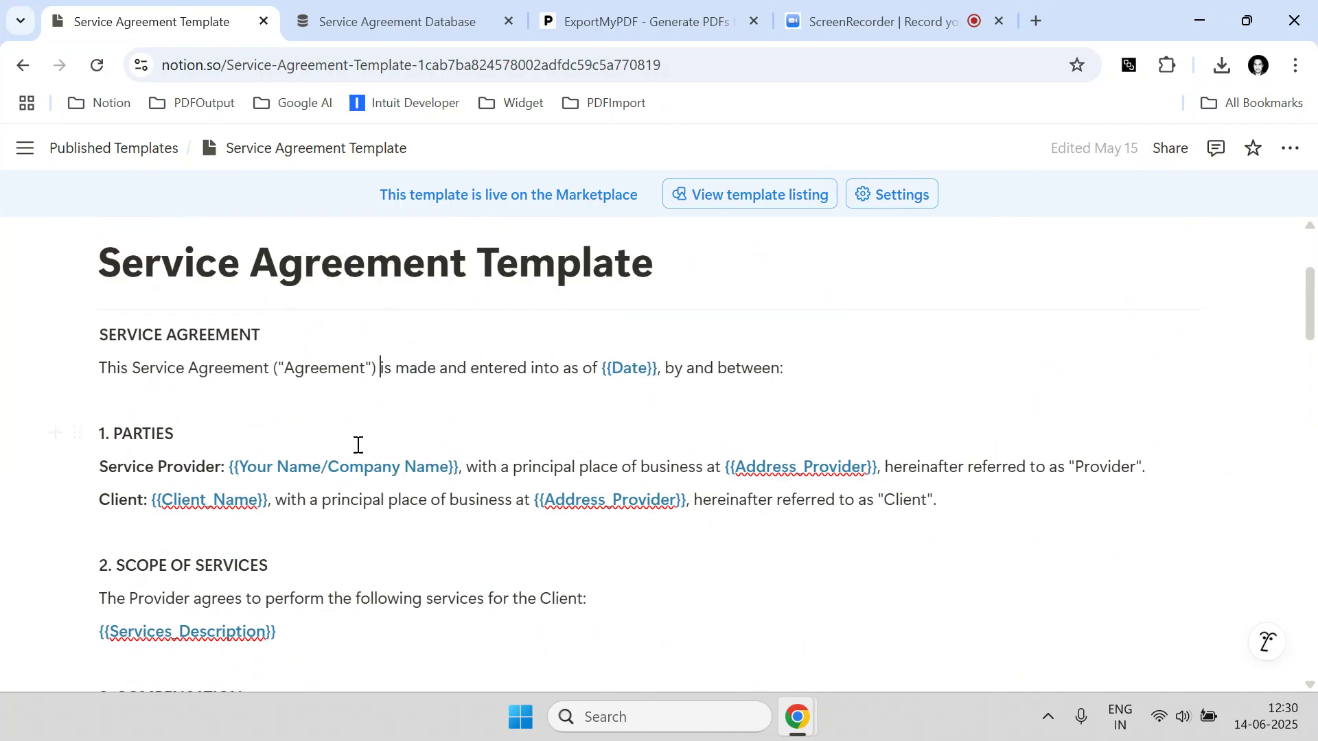
scroll(358, 444, up, 3)
Compare the template's placeholders, such as {{Date}}, with the column names of the Service Agreement Database
click(396, 34)
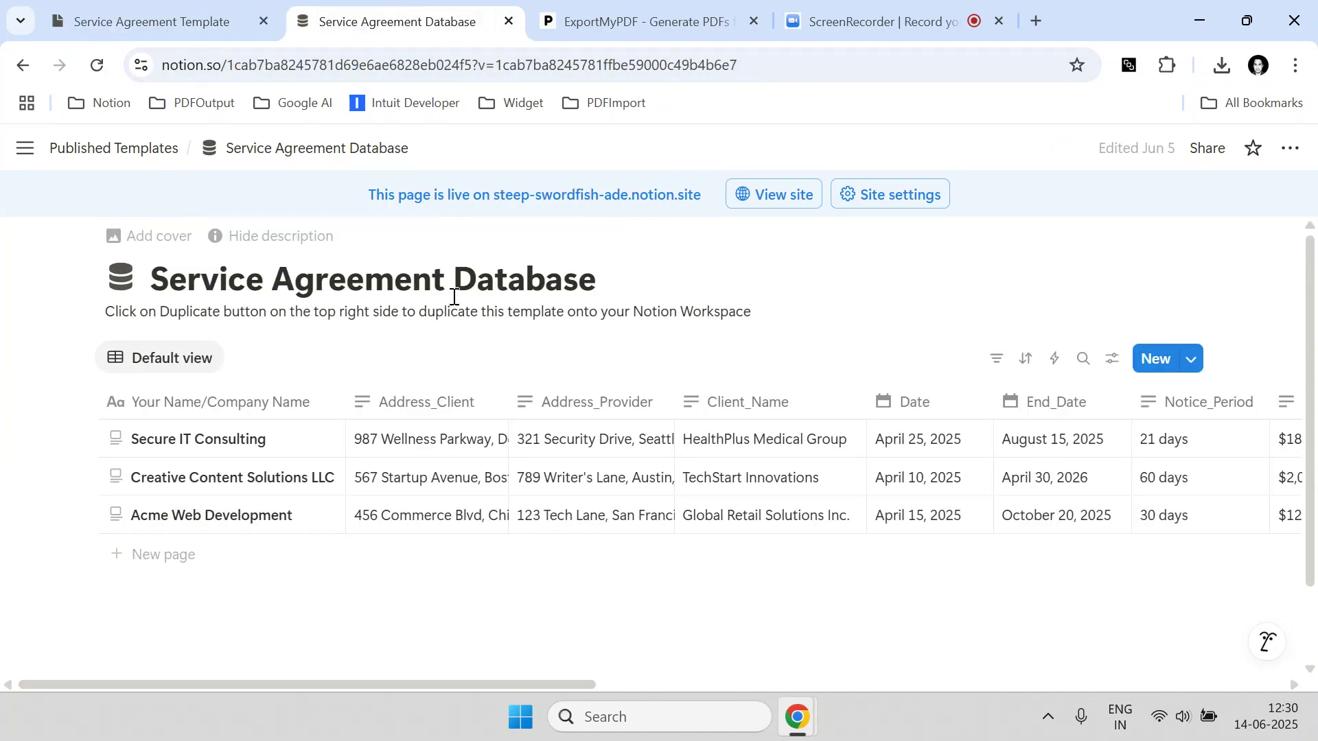
click(151, 22)
scroll(347, 471, down, 2)
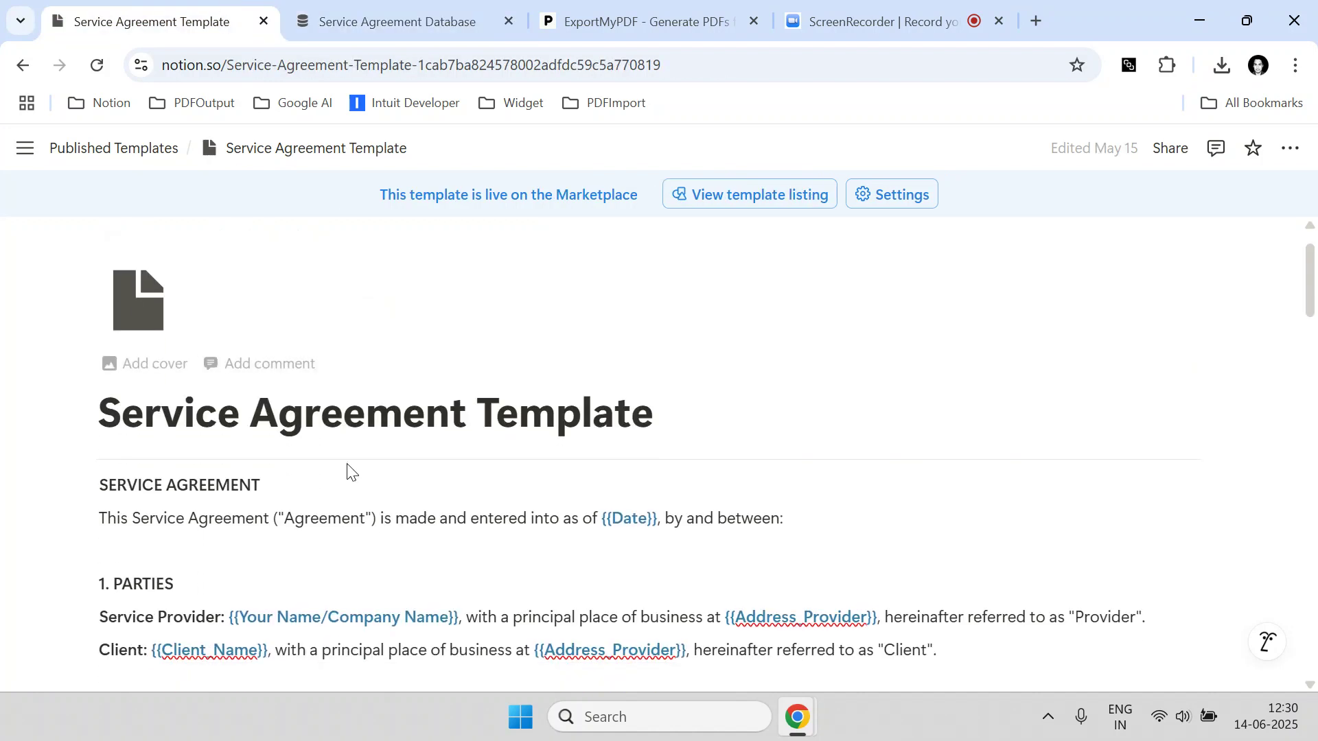
click(402, 17)
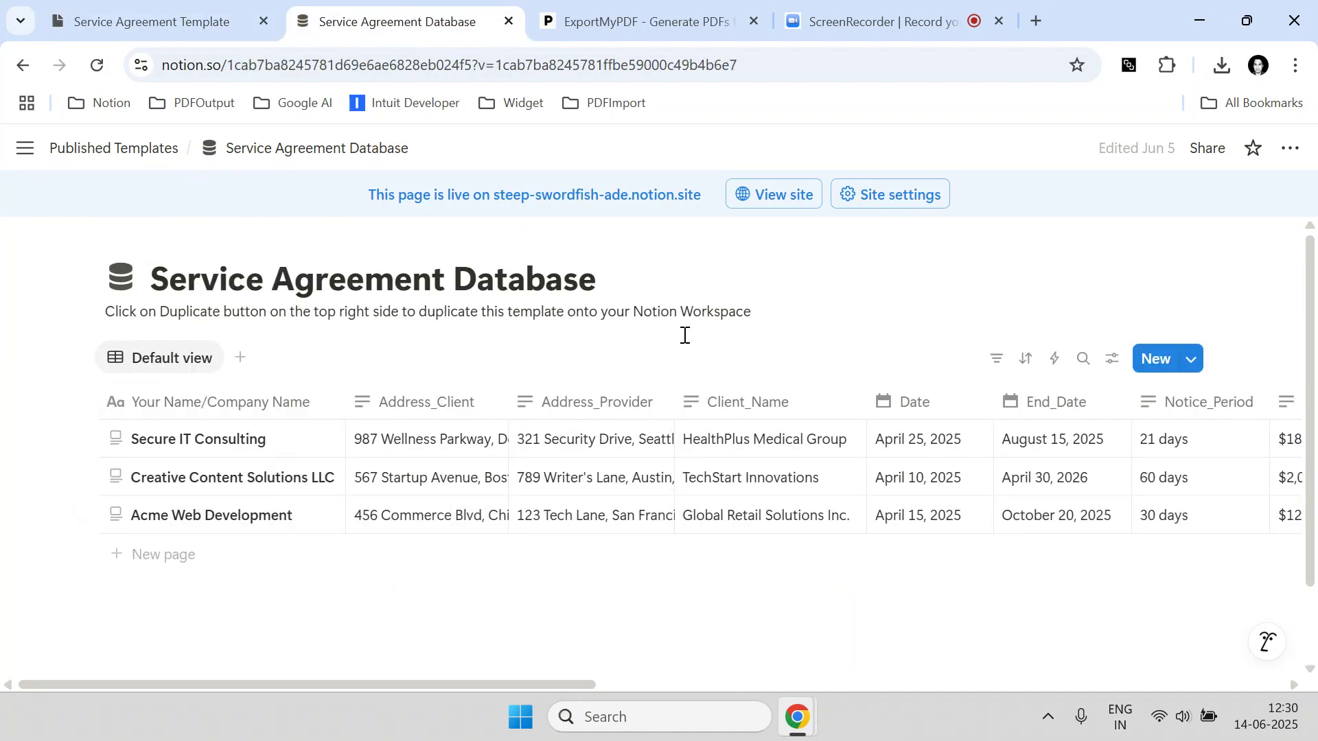
click(217, 8)
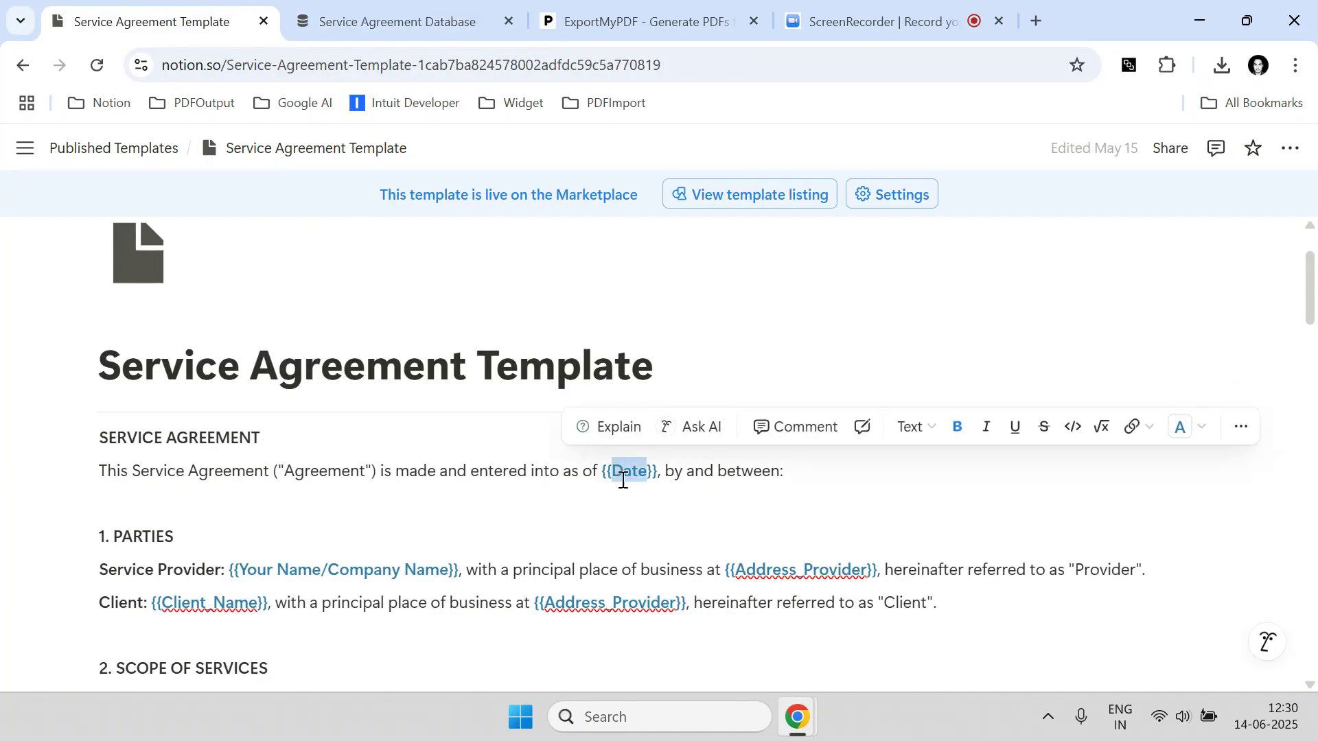
click(388, 21)
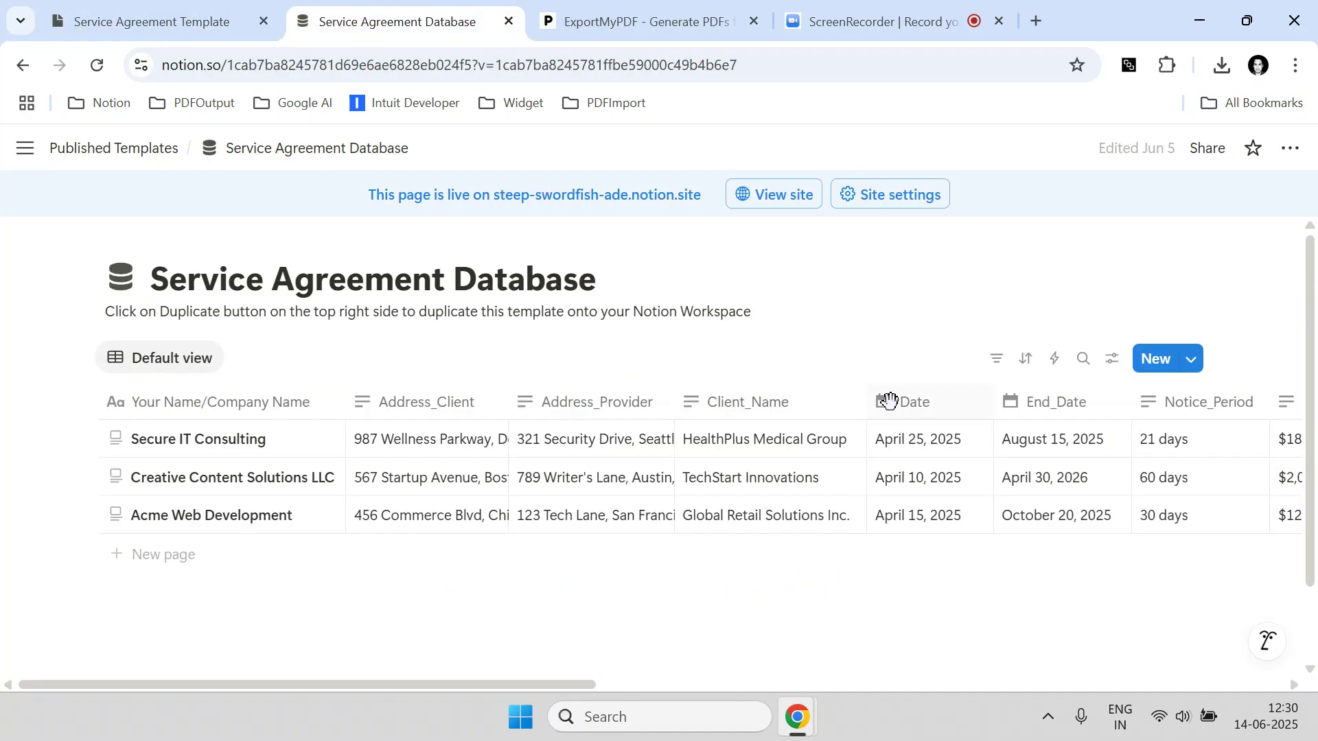
click(249, 10)
scroll(345, 416, down, 3)
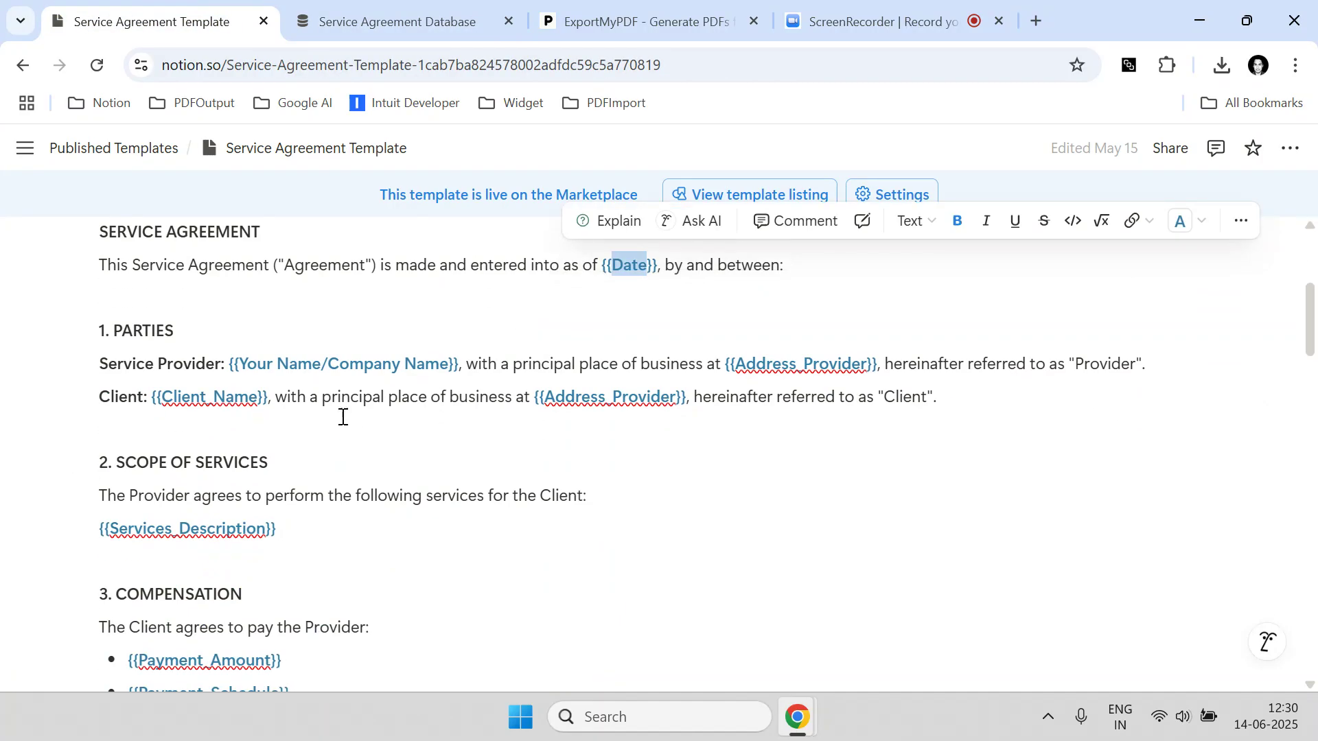
click(387, 21)
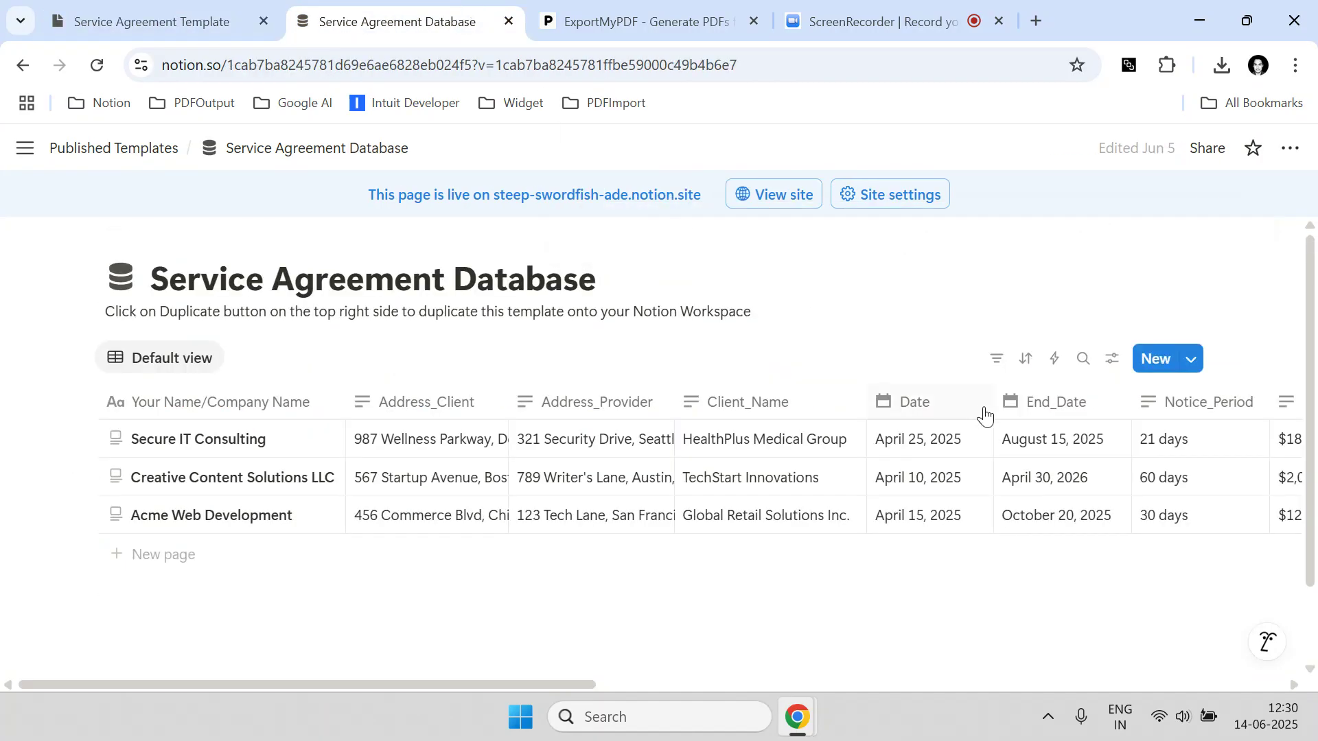
drag(590, 684, 529, 681)
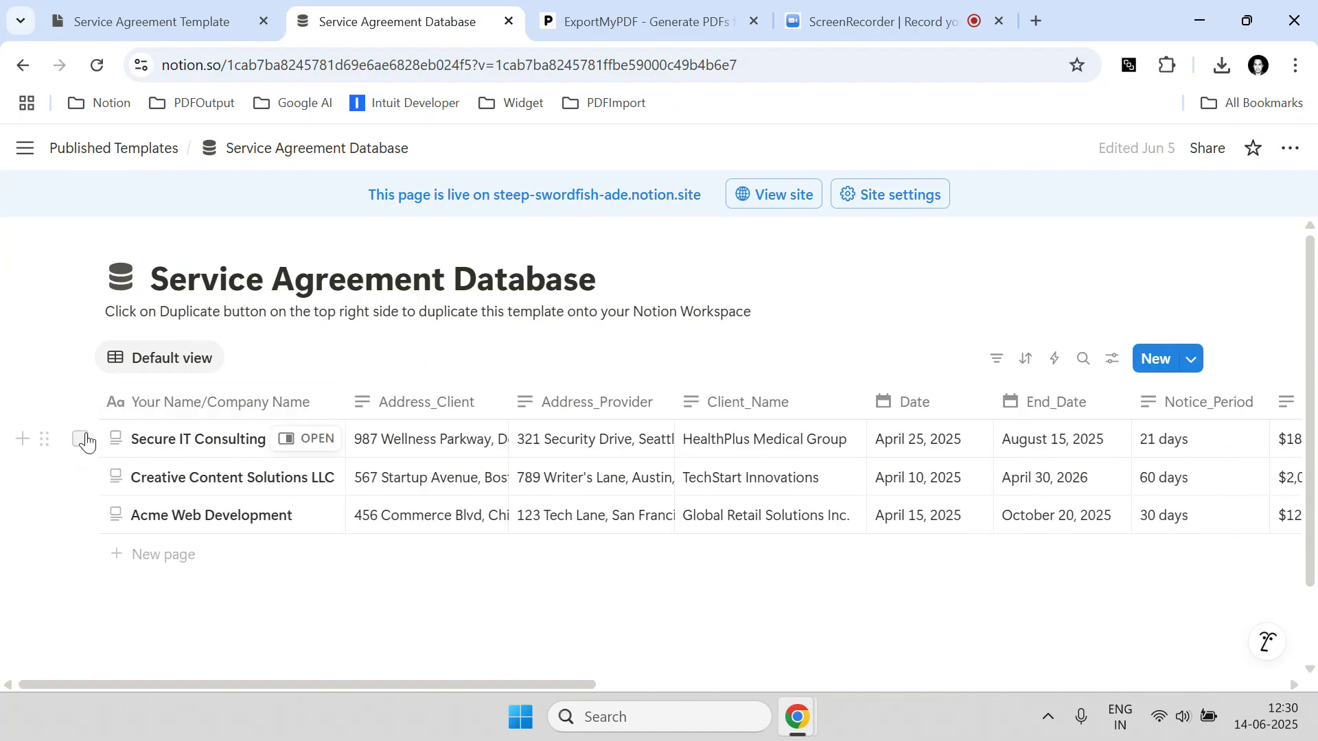
Select all three company records in the Service Agreement Database and check them against the template page
click(81, 440)
click(80, 478)
click(80, 516)
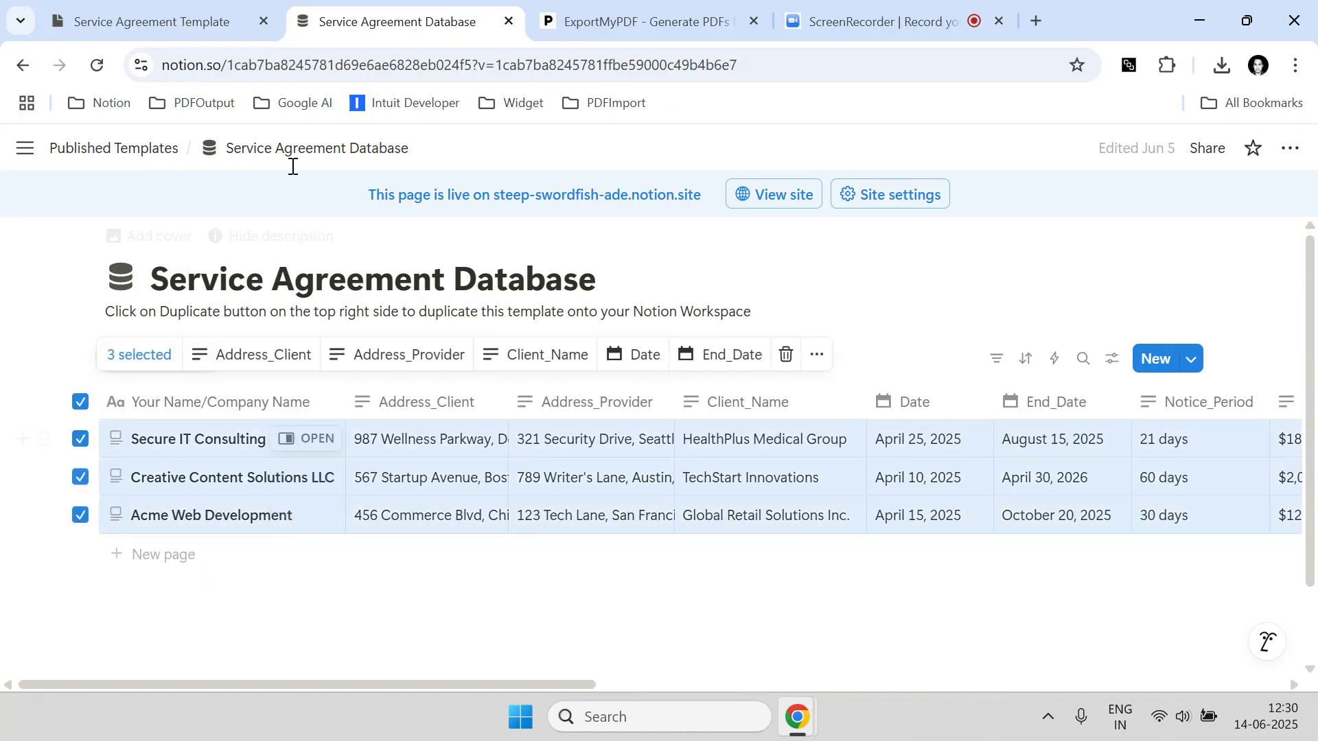
click(164, 23)
click(396, 23)
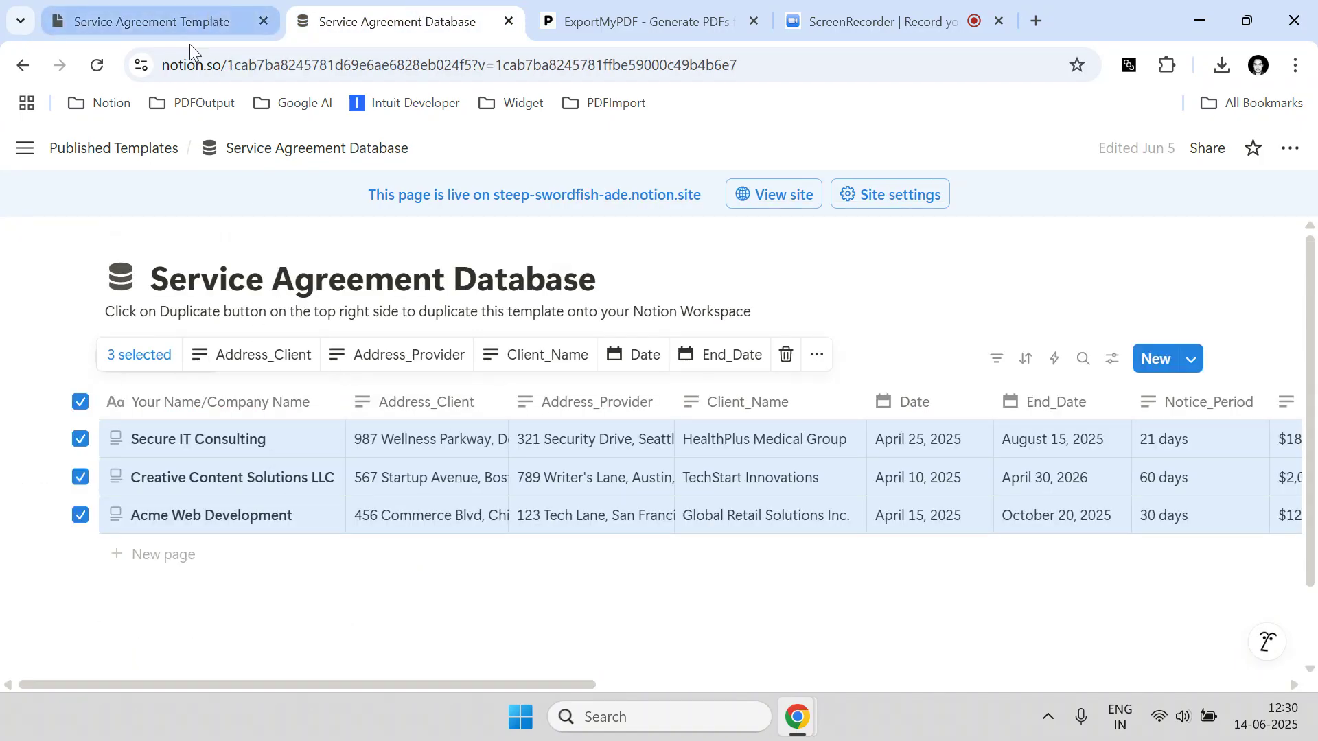
Match the template's company name and {{Address_Provider}} placeholders to the database columns, and clear the database row selection
click(185, 24)
scroll(341, 398, up, 5)
scroll(389, 476, down, 2)
click(314, 559)
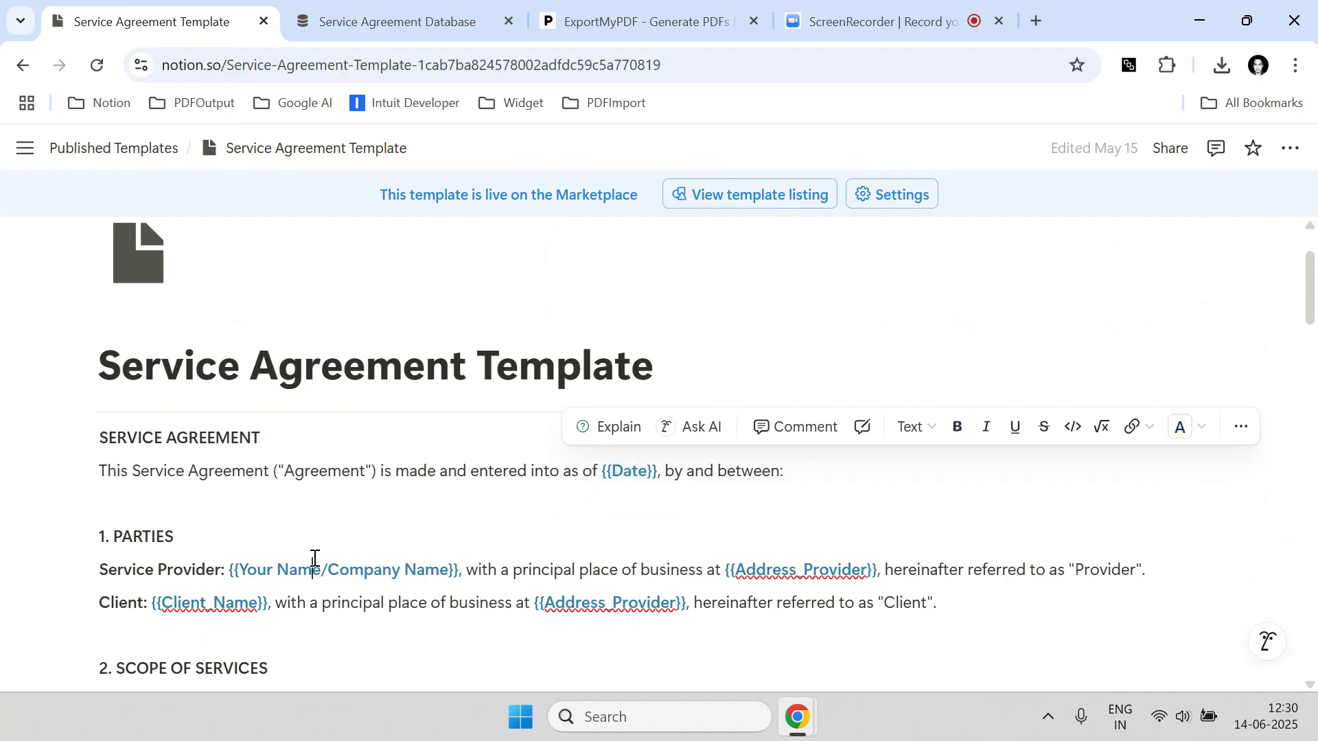
click(380, 15)
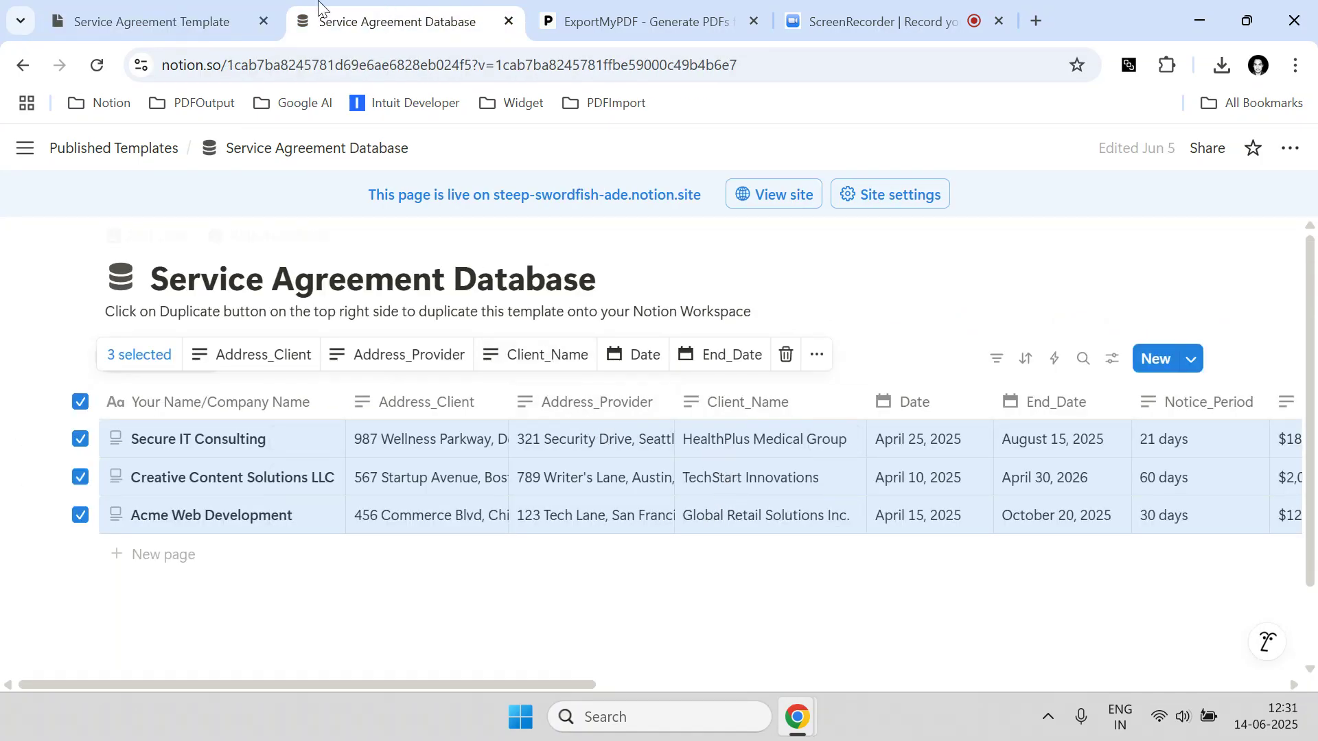
click(218, 16)
drag(551, 602, 662, 603)
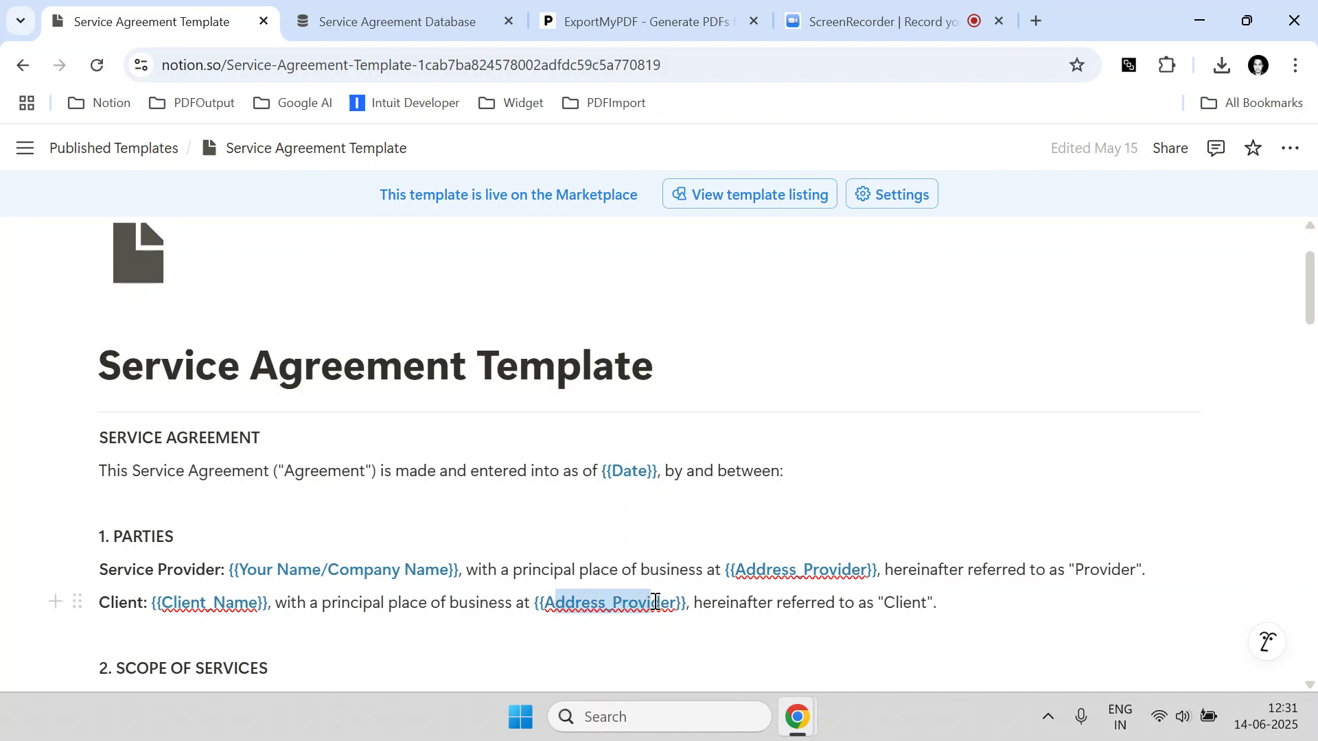
click(456, 14)
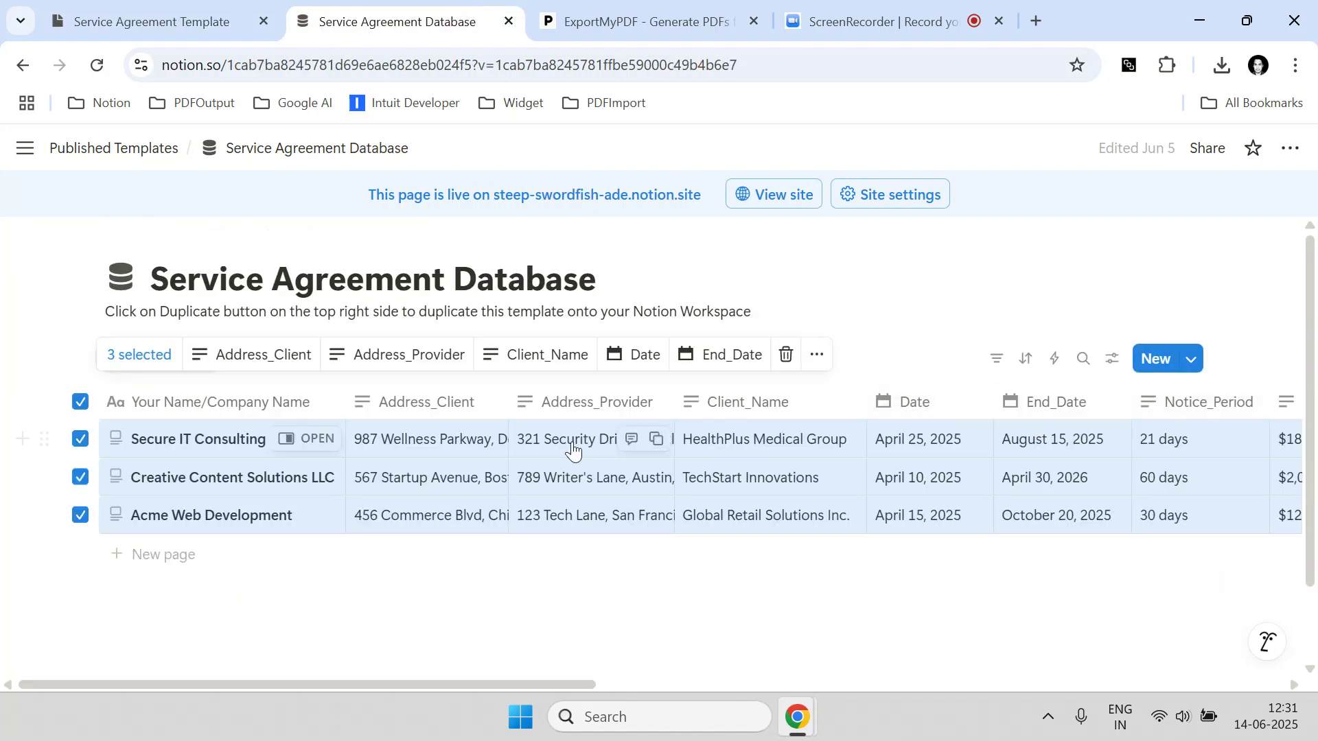
click(80, 401)
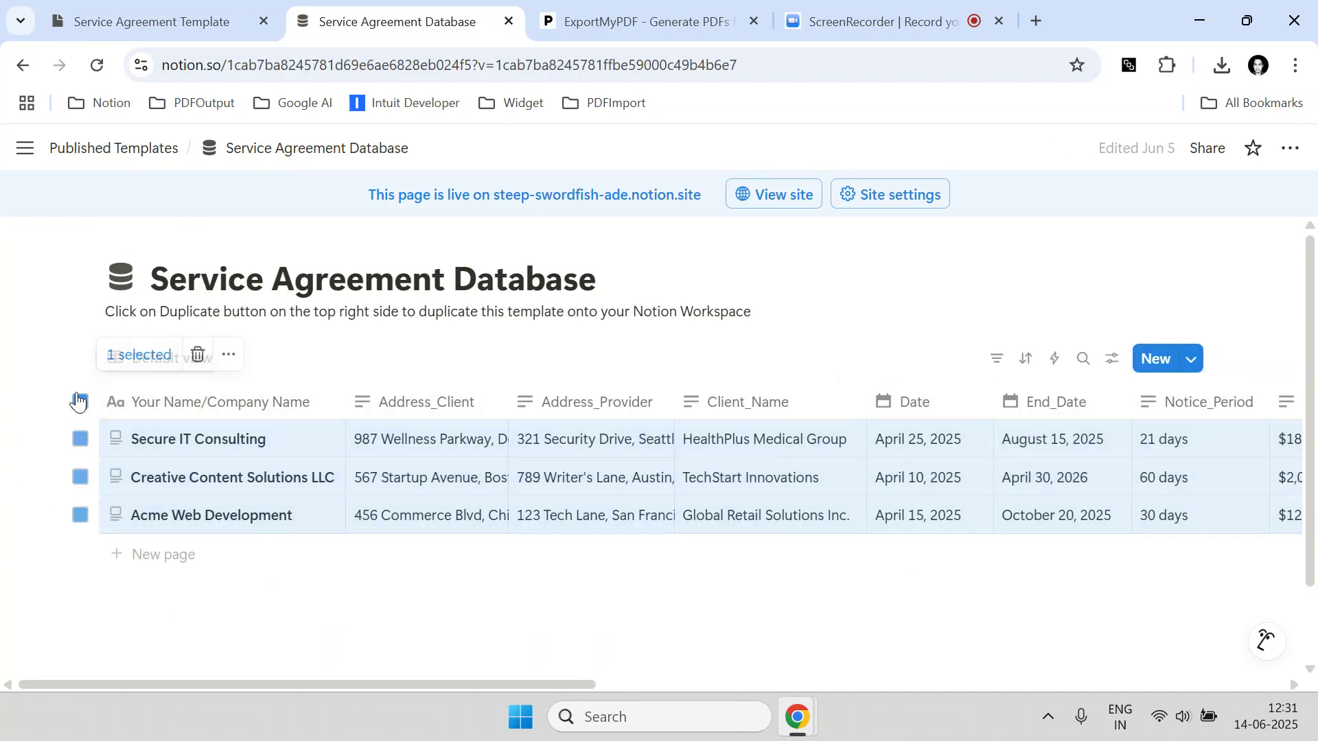
Look through the agreement template page once more and return to its title
click(177, 17)
click(353, 472)
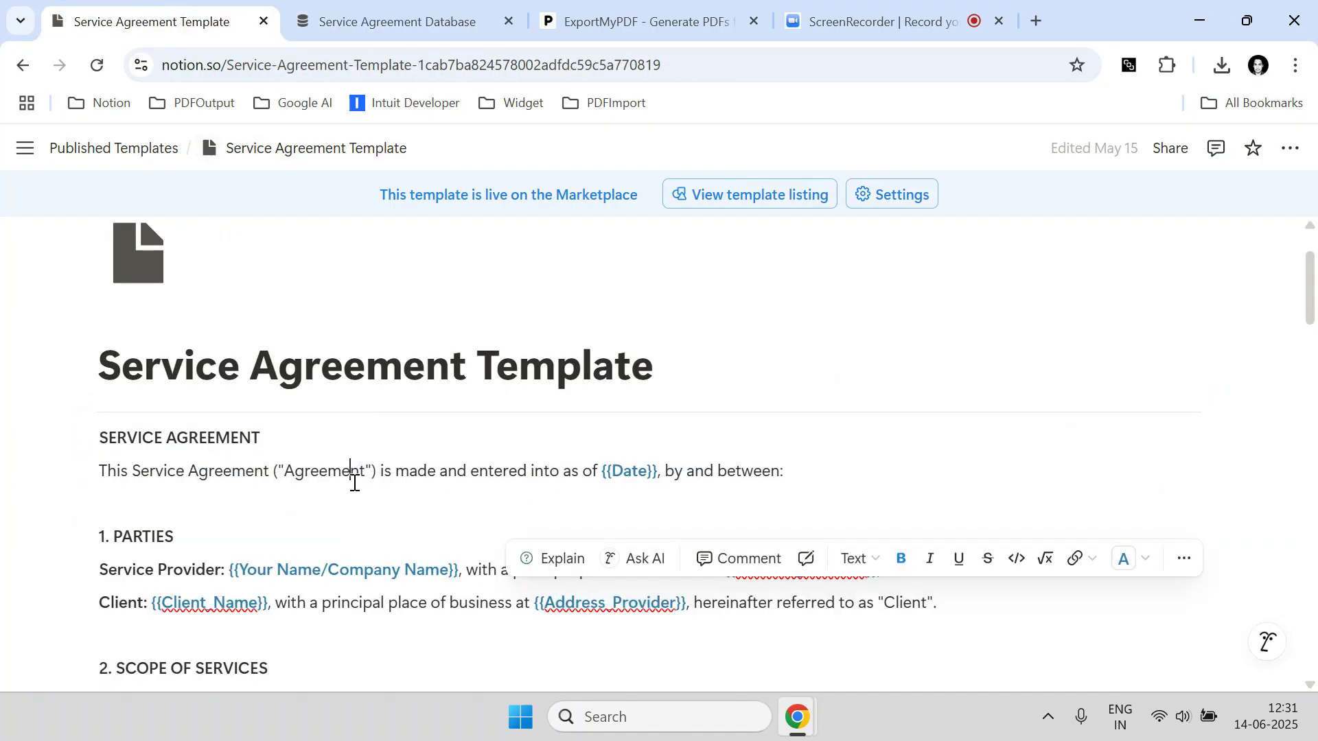
scroll(381, 338, up, 1)
scroll(252, 359, down, 10)
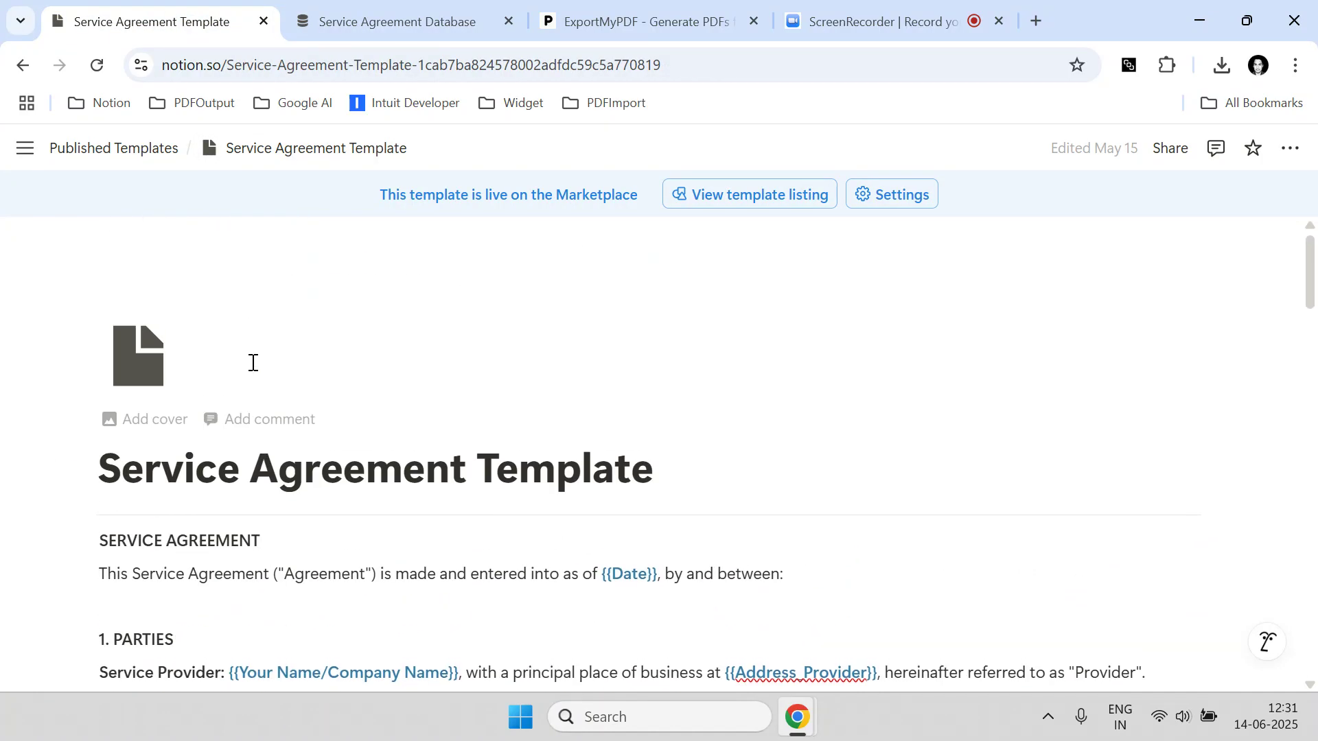
scroll(253, 362, up, 10)
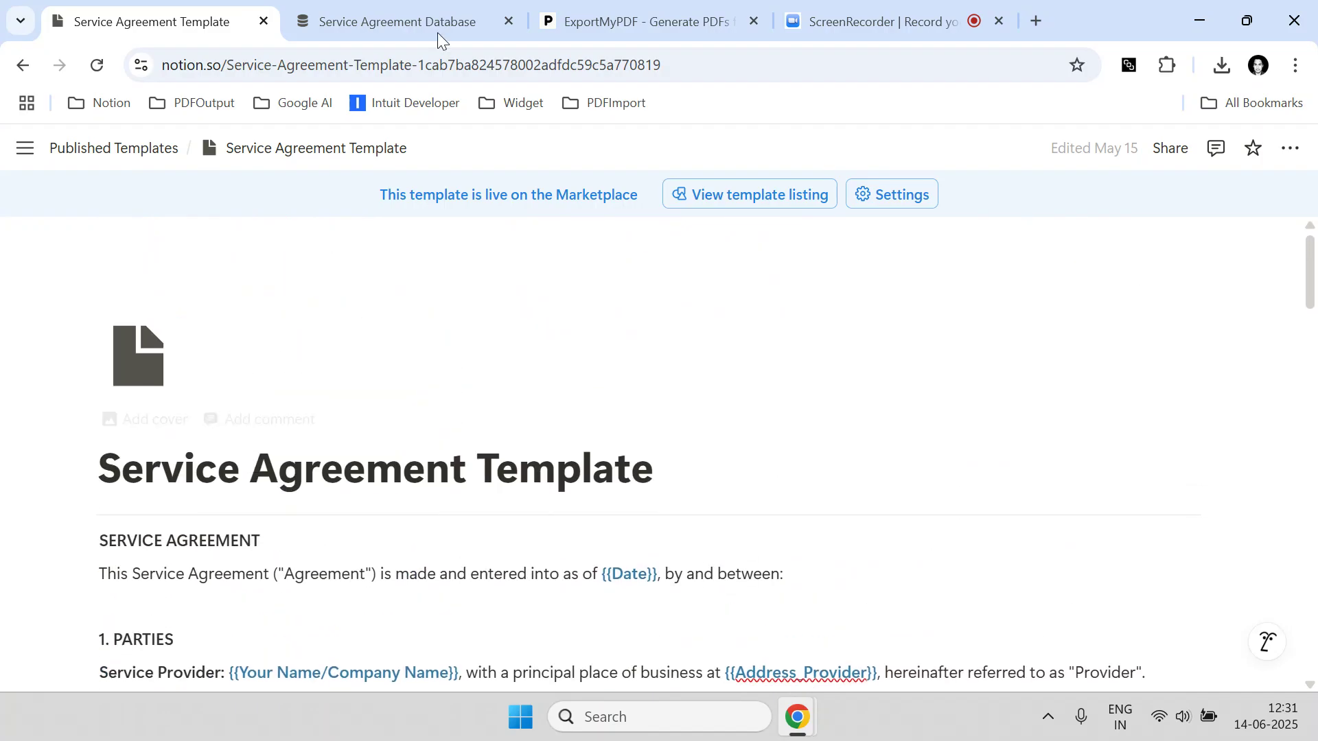
Select the Secure IT Consulting, Creative Content Solutions LLC and Acme Web Development records in the Service Agreement Database
click(415, 15)
mouse_move(293, 449)
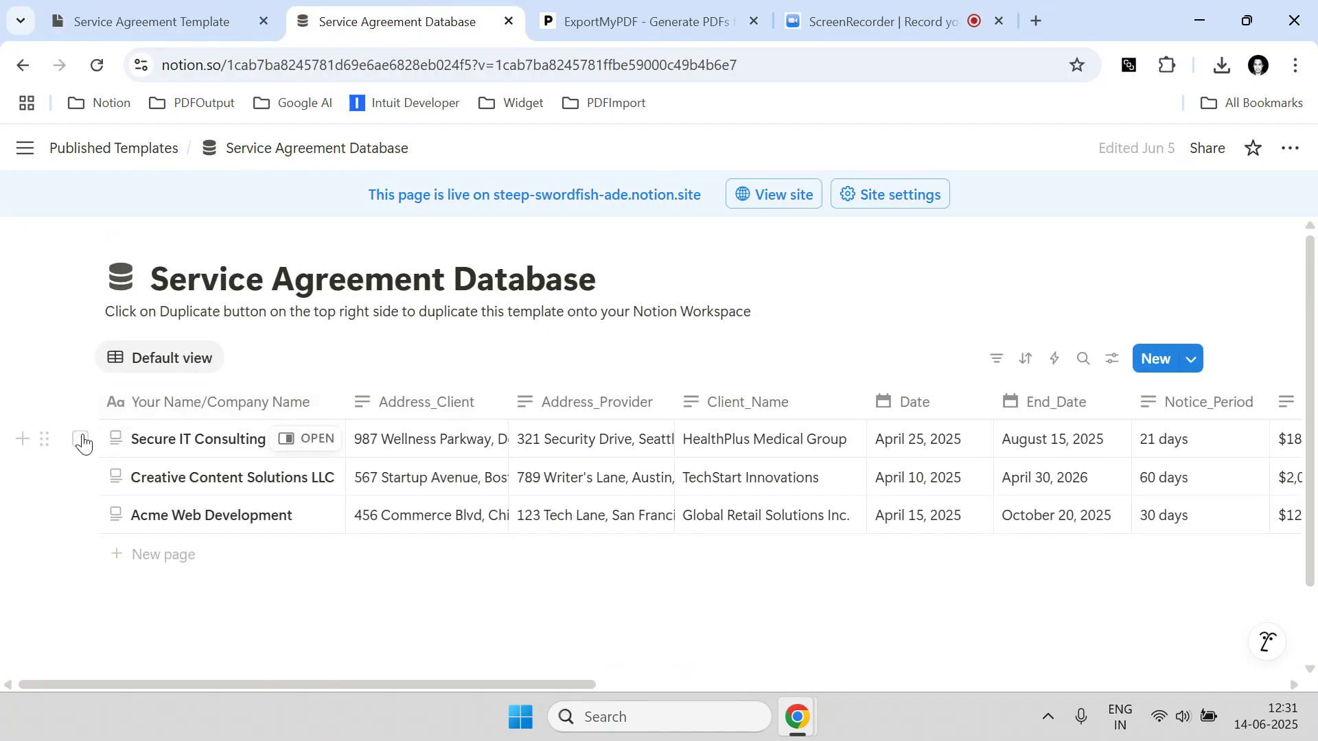
click(81, 439)
click(80, 477)
click(81, 515)
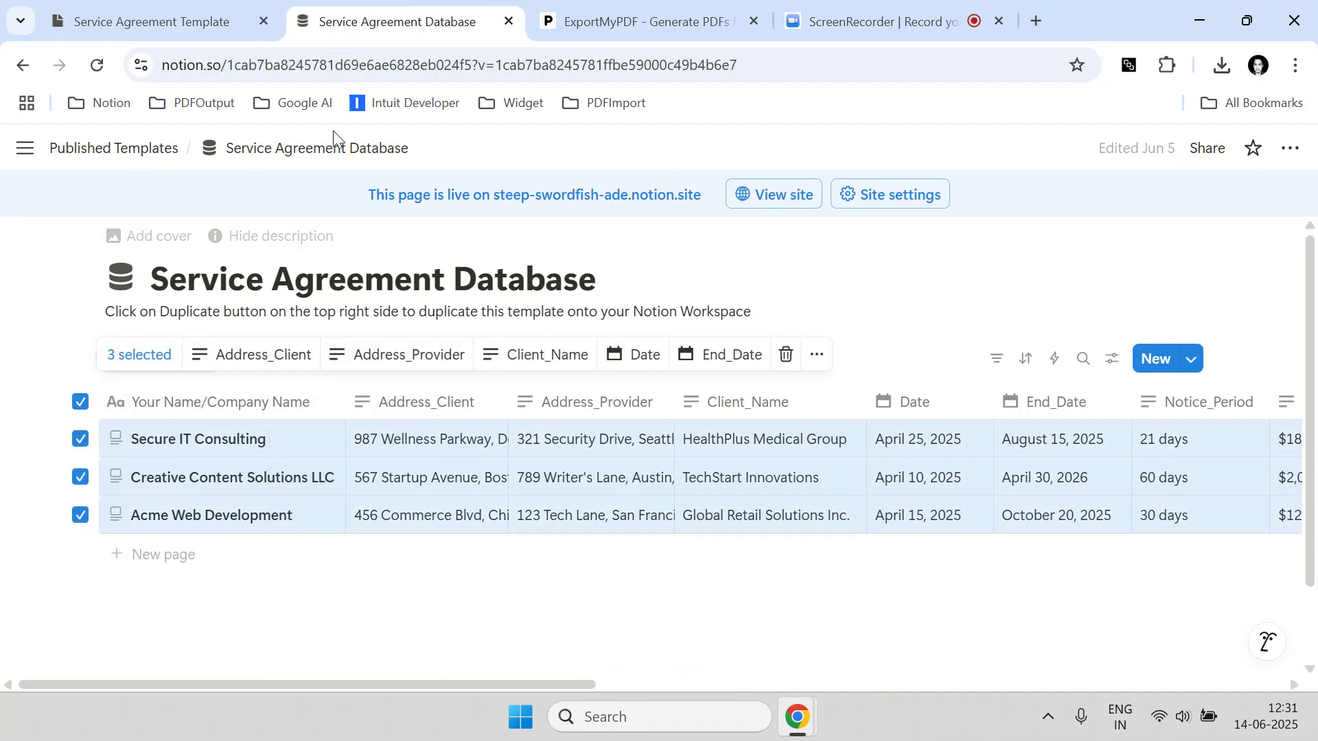
Switch to the ExportMyPDF site and look over its home page and demo section
click(228, 22)
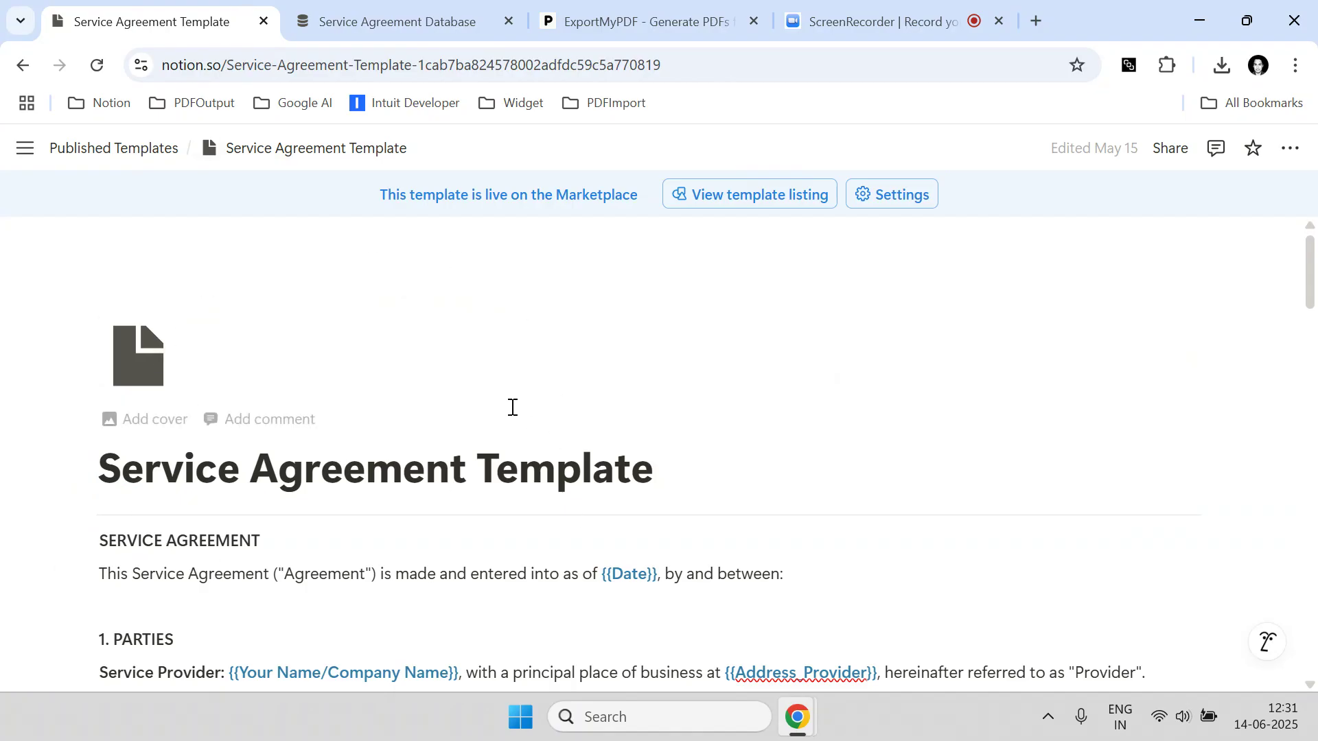
click(597, 6)
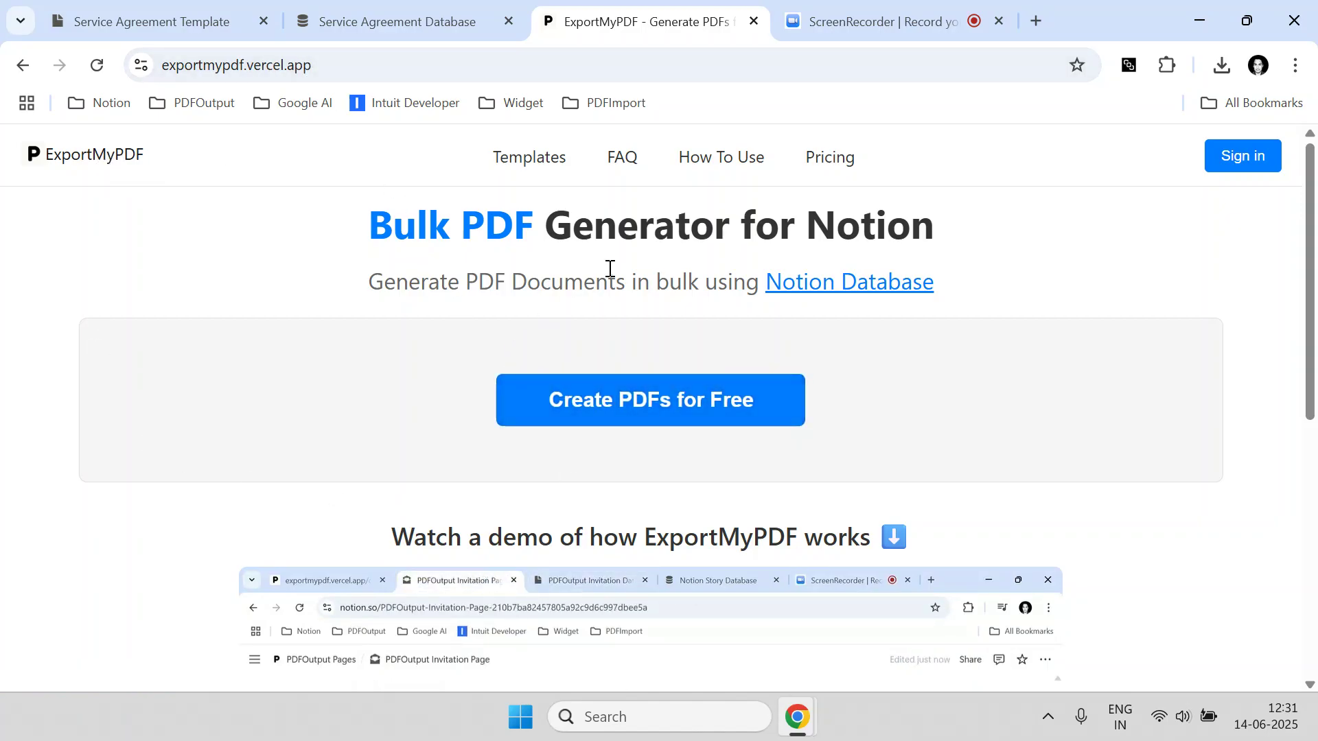
scroll(300, 293, down, 4)
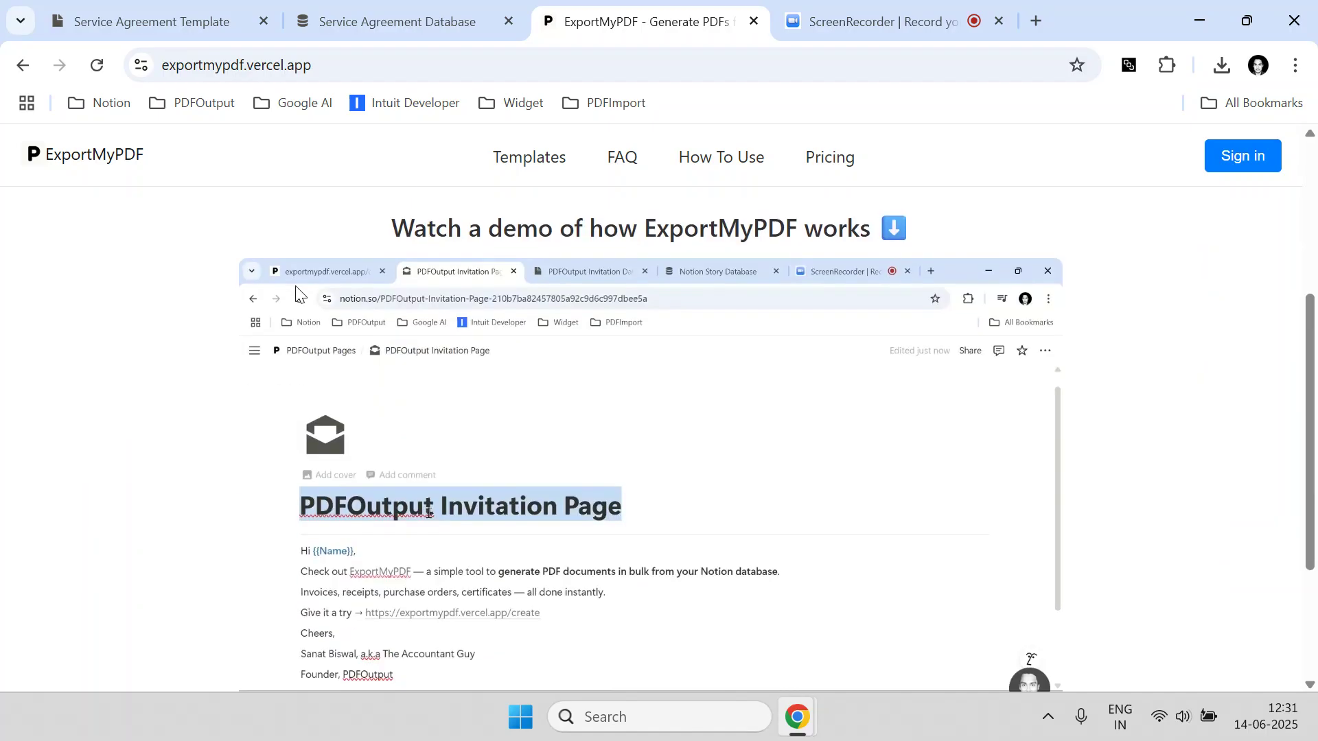
scroll(471, 190, up, 4)
Open ExportMyPDF's templates page, search for "Service", choose the Service Agreement template and download it
click(532, 159)
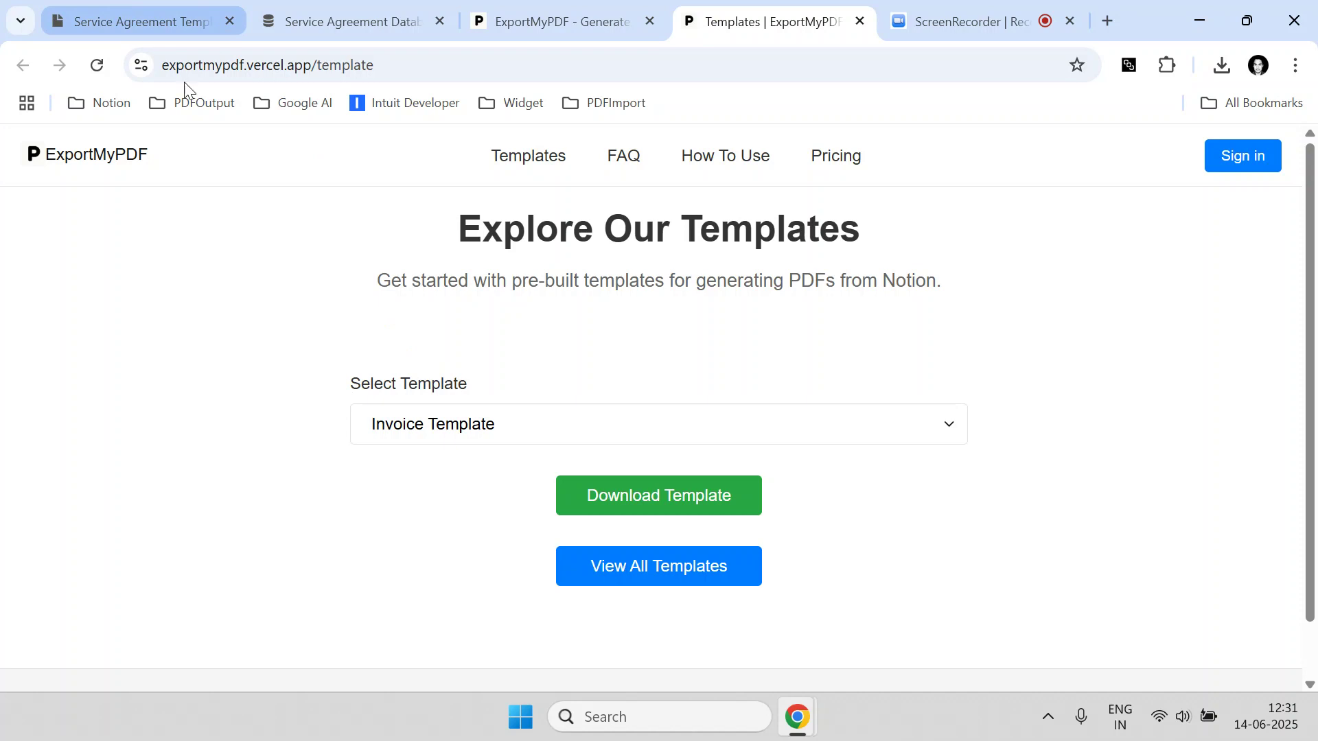
click(431, 426)
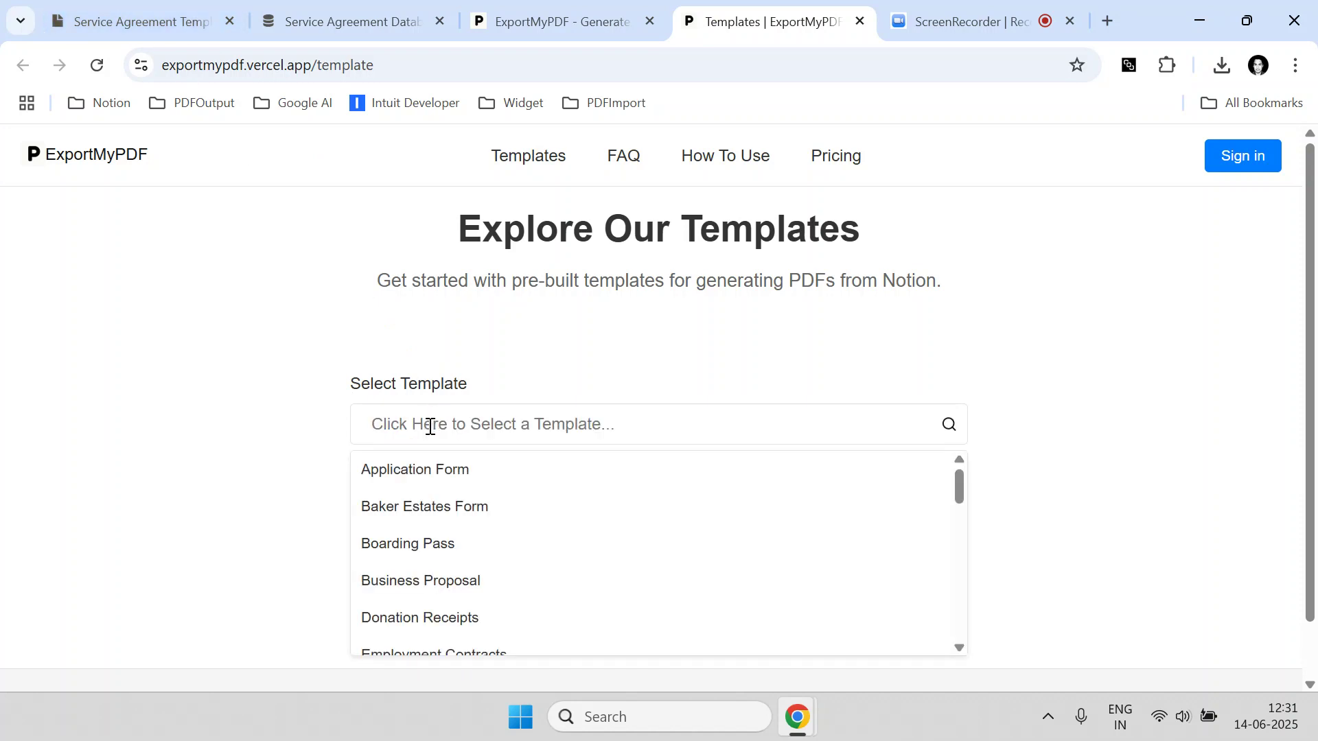
text(Service)
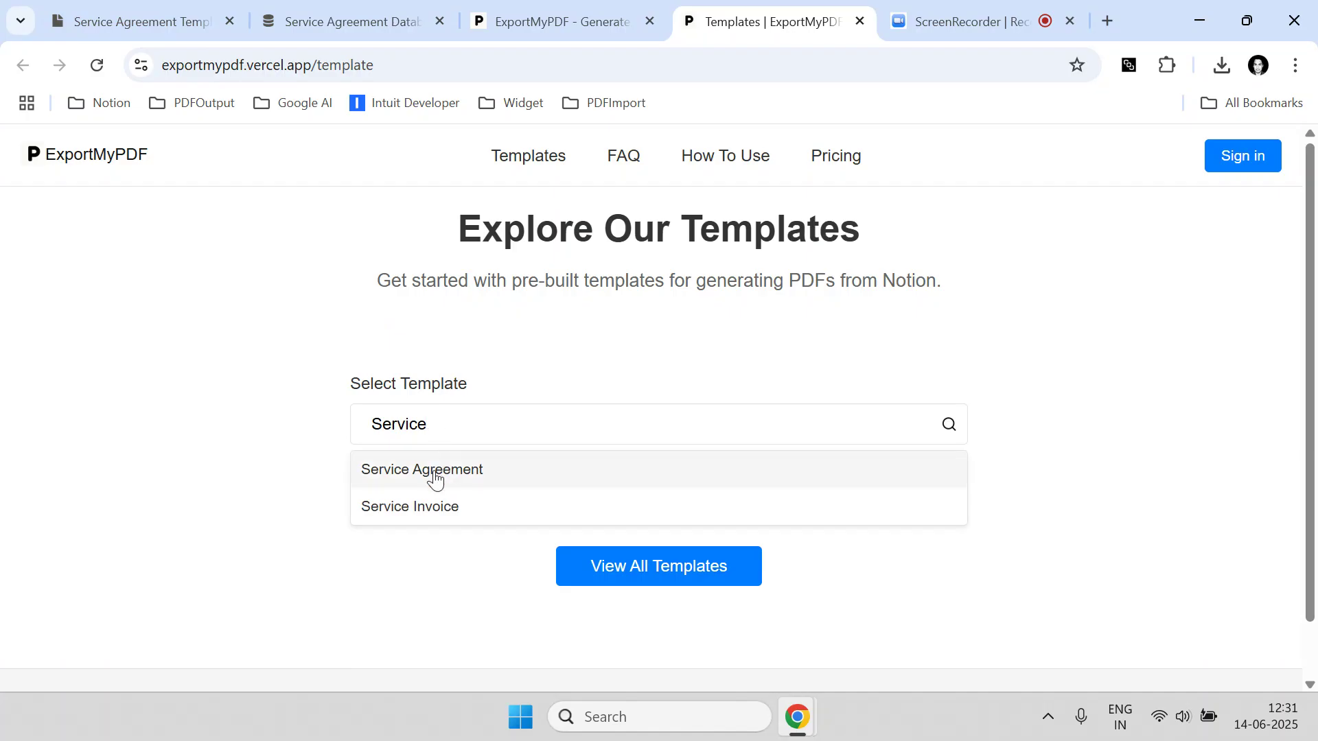
click(435, 478)
click(650, 493)
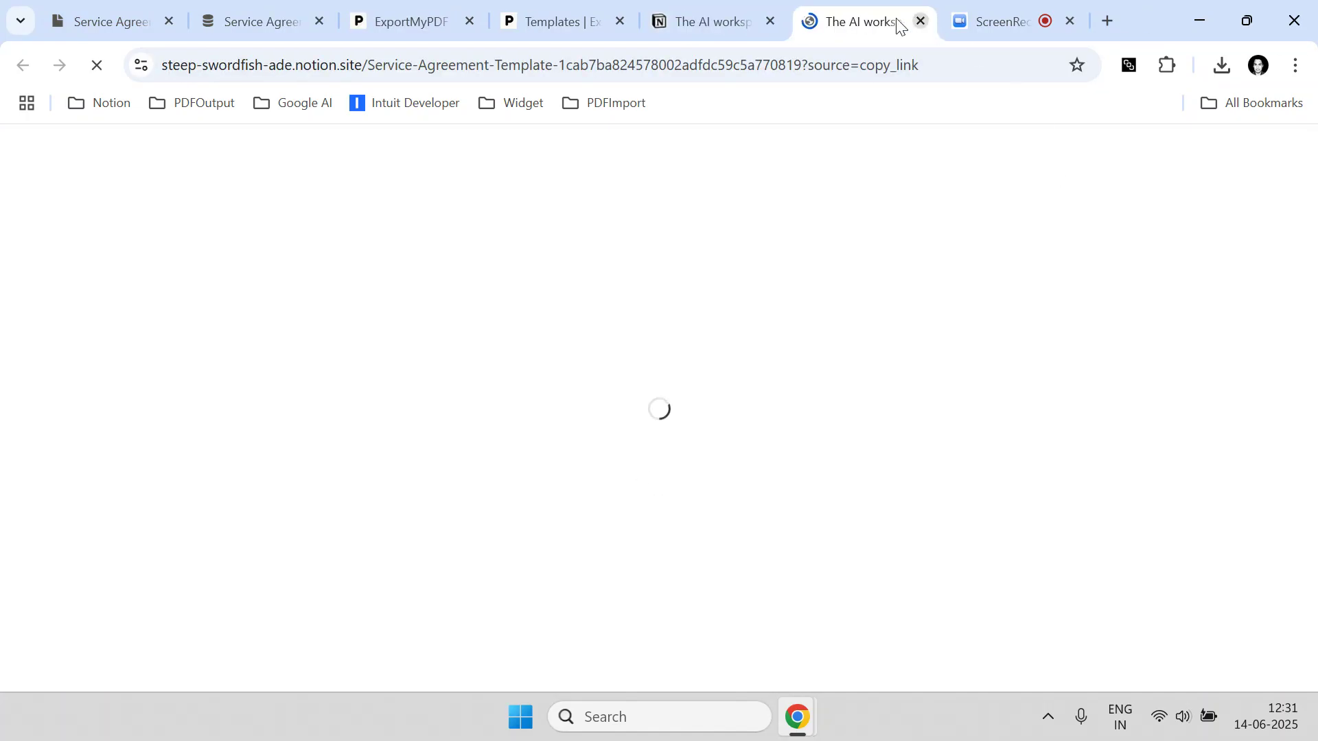
Check the public Service Agreement Database and Service Agreement Template pages opened by the template download
click(697, 10)
click(838, 7)
click(735, 10)
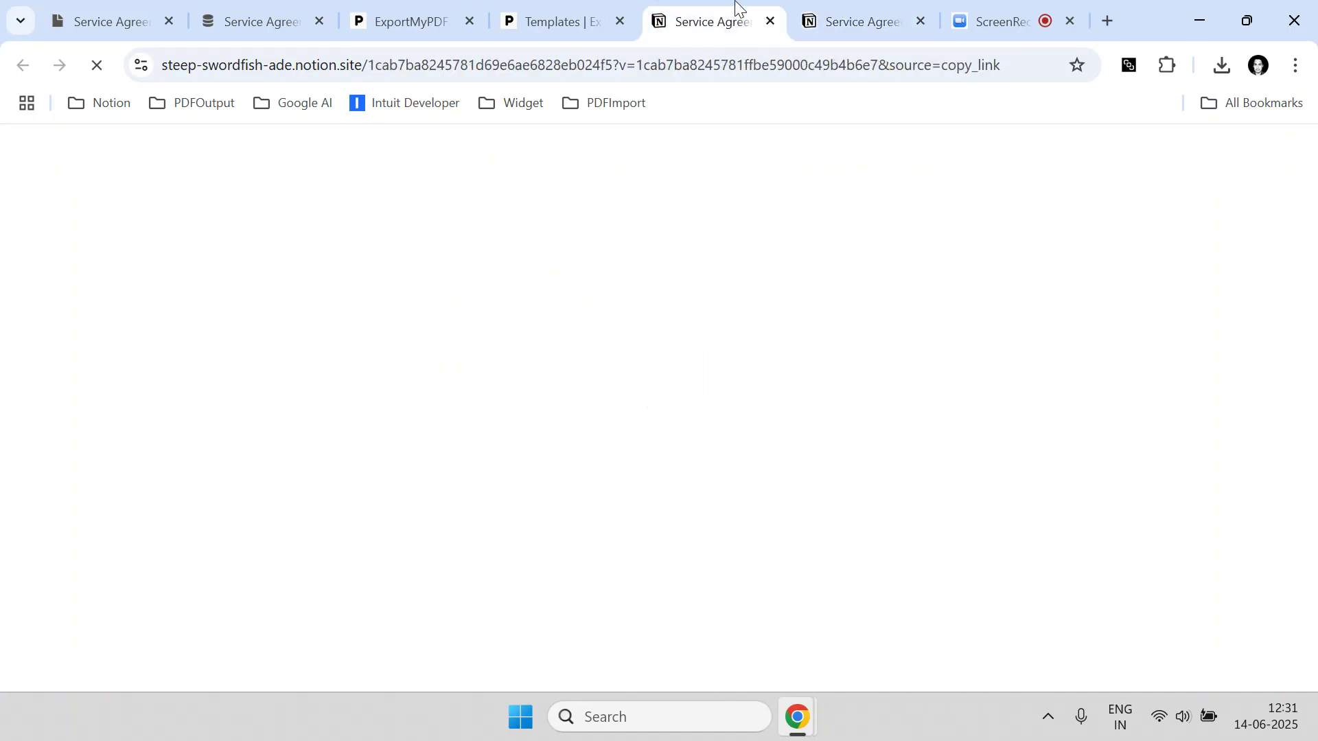
click(827, 11)
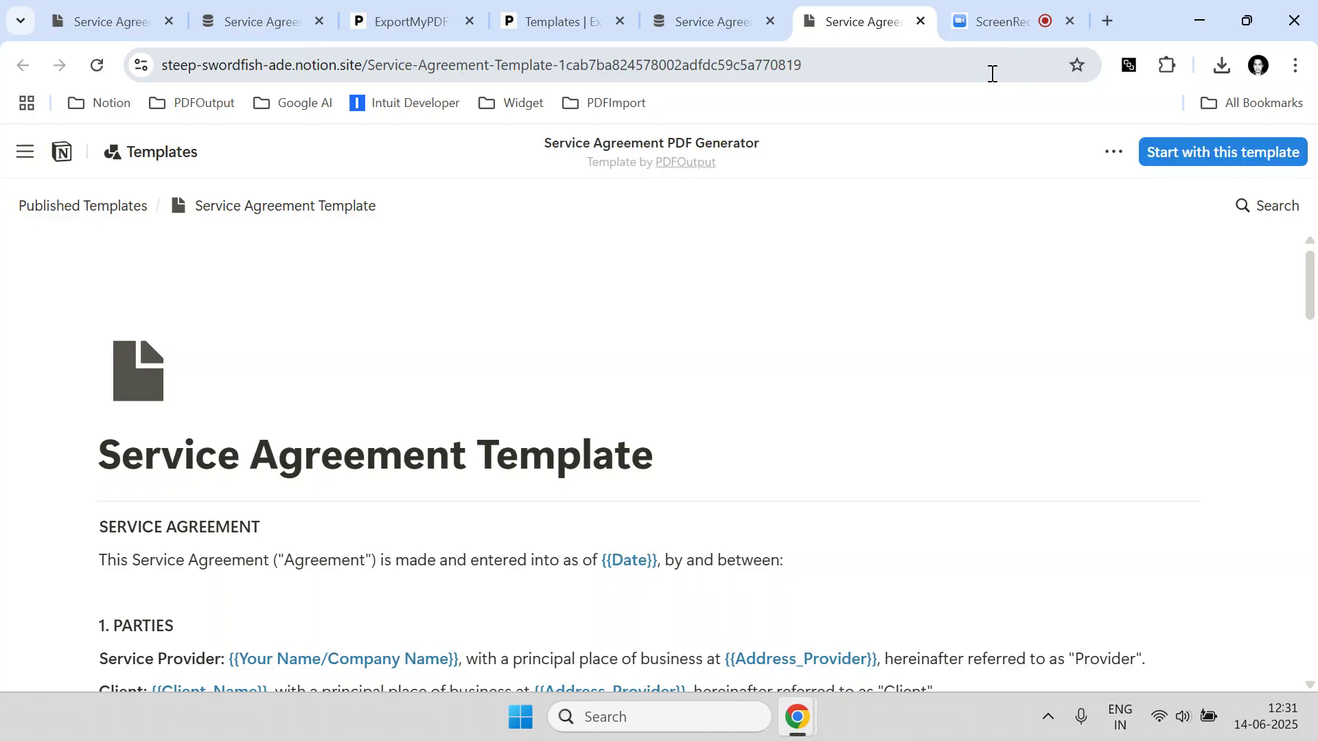
click(727, 12)
click(823, 13)
click(686, 14)
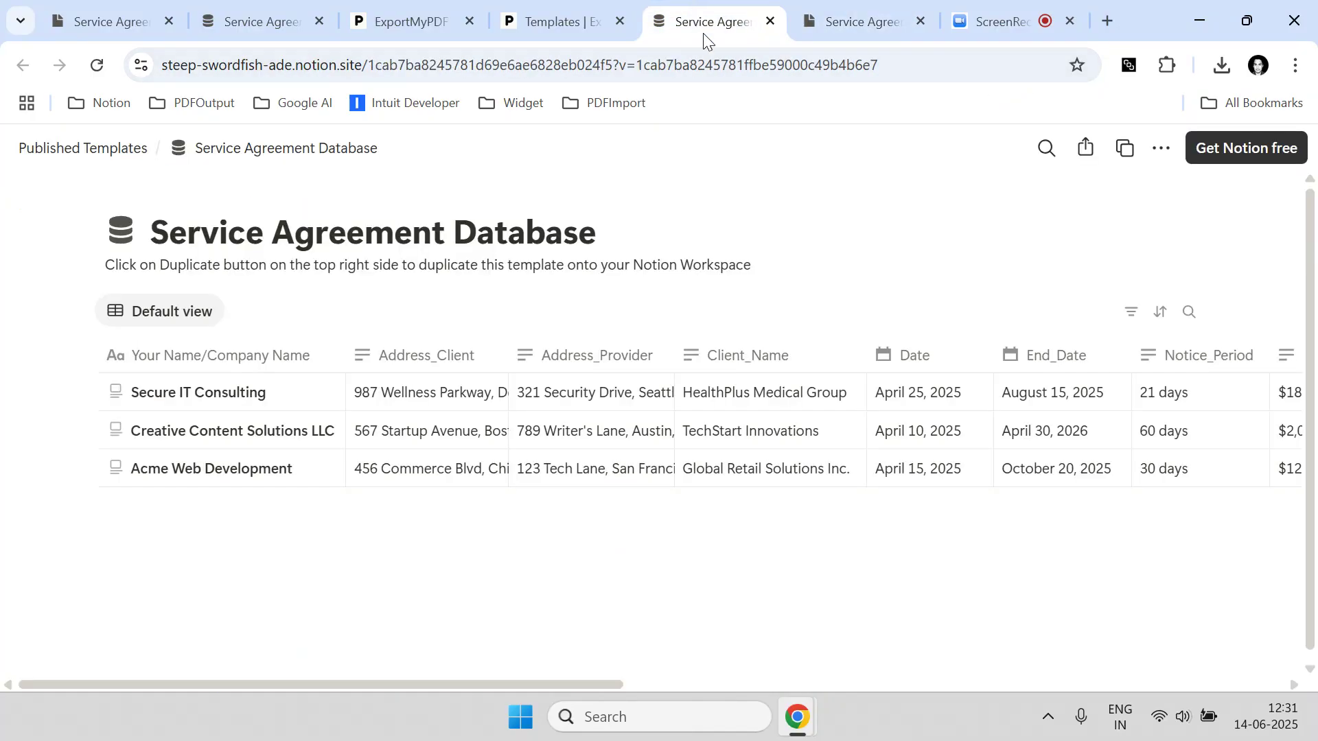
Look over the public Service Agreement Template page and compare it with the public Service Agreement Database page
drag(707, 24, 830, 10)
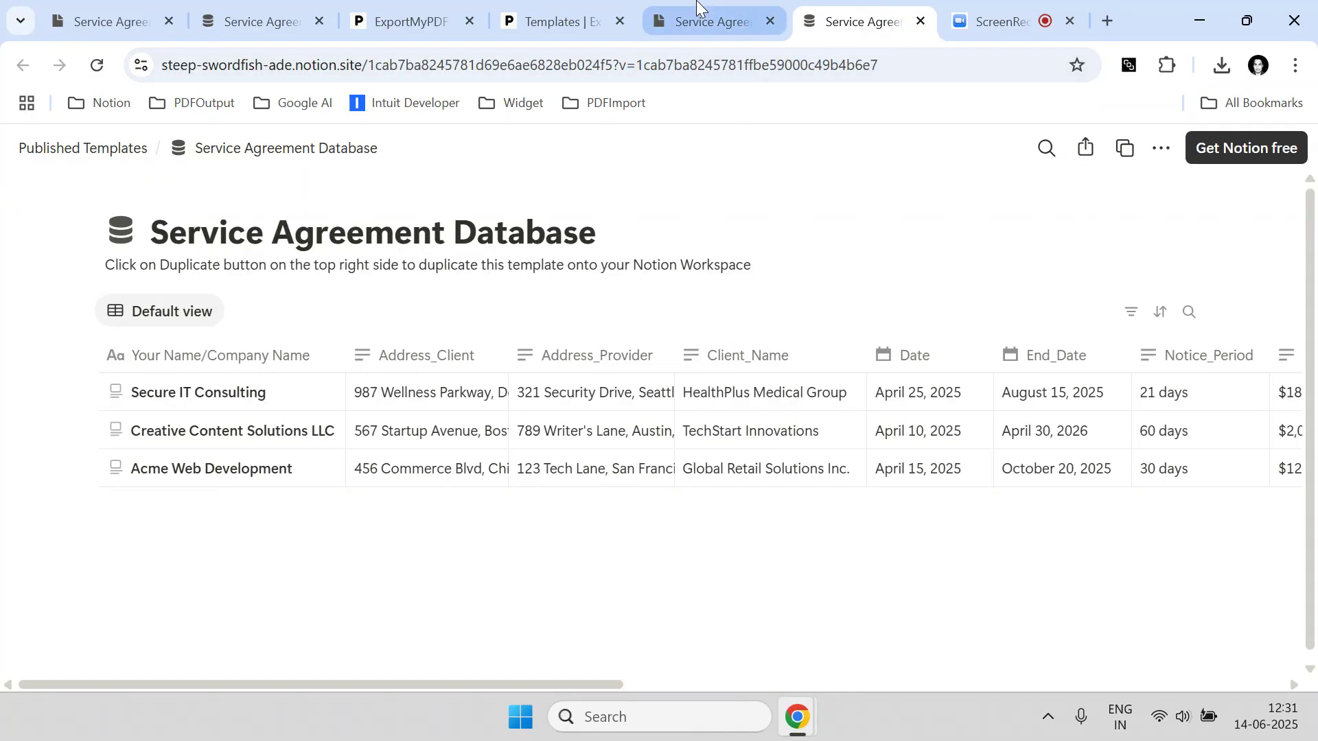
click(697, 7)
scroll(582, 506, down, 8)
scroll(596, 445, up, 10)
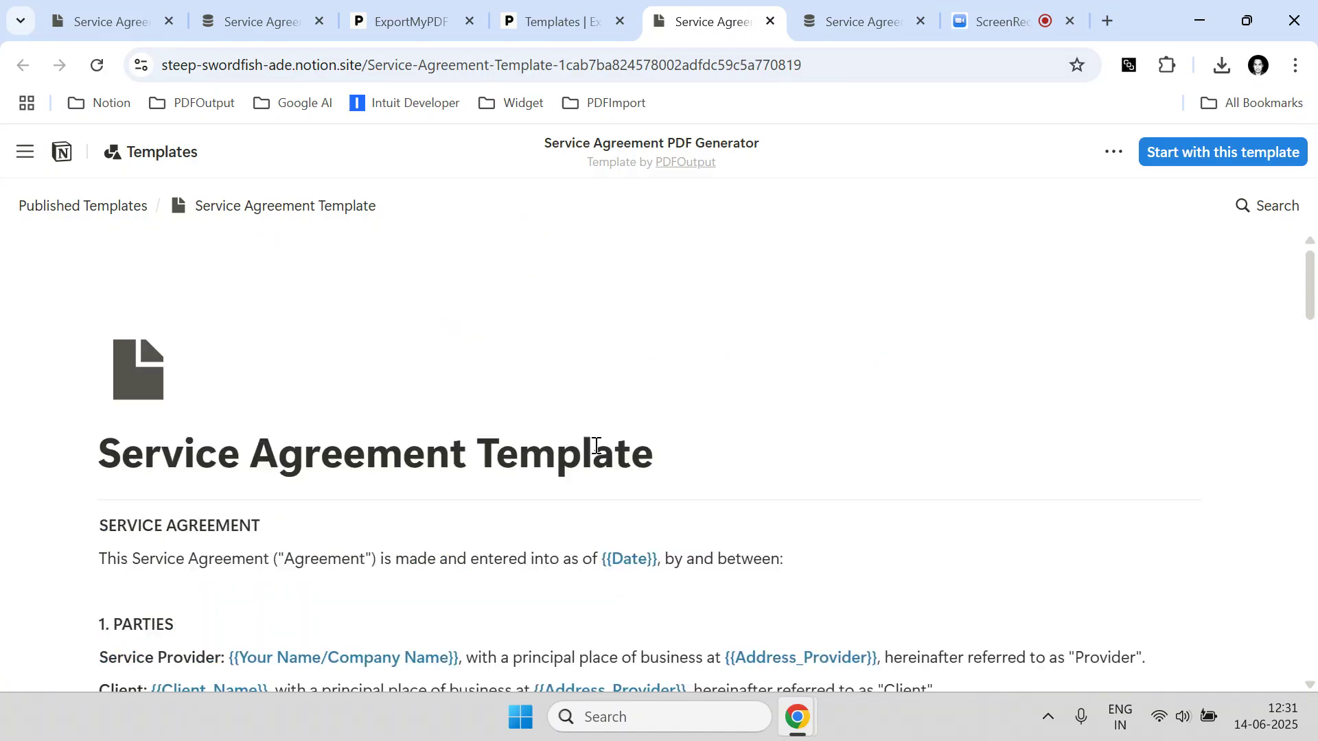
click(851, 8)
click(727, 14)
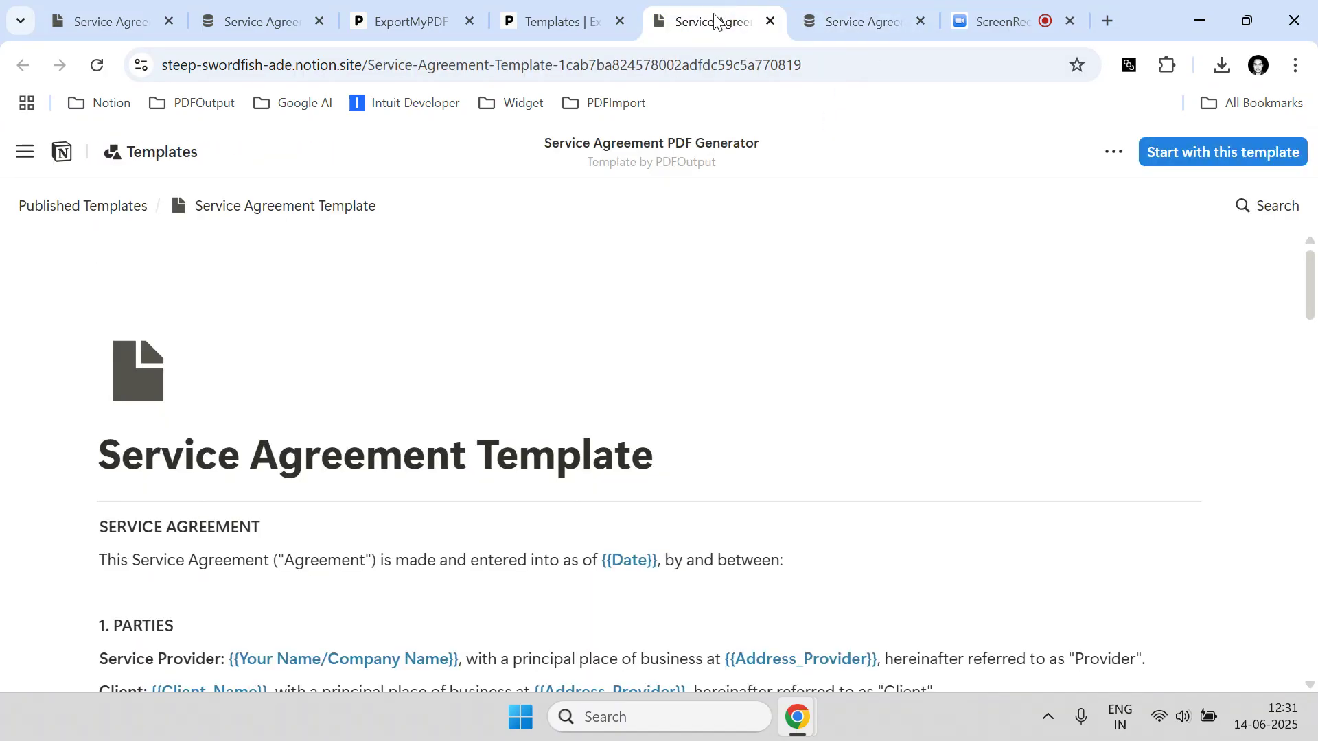
scroll(589, 374, down, 1)
scroll(580, 386, up, 1)
scroll(575, 386, down, 1)
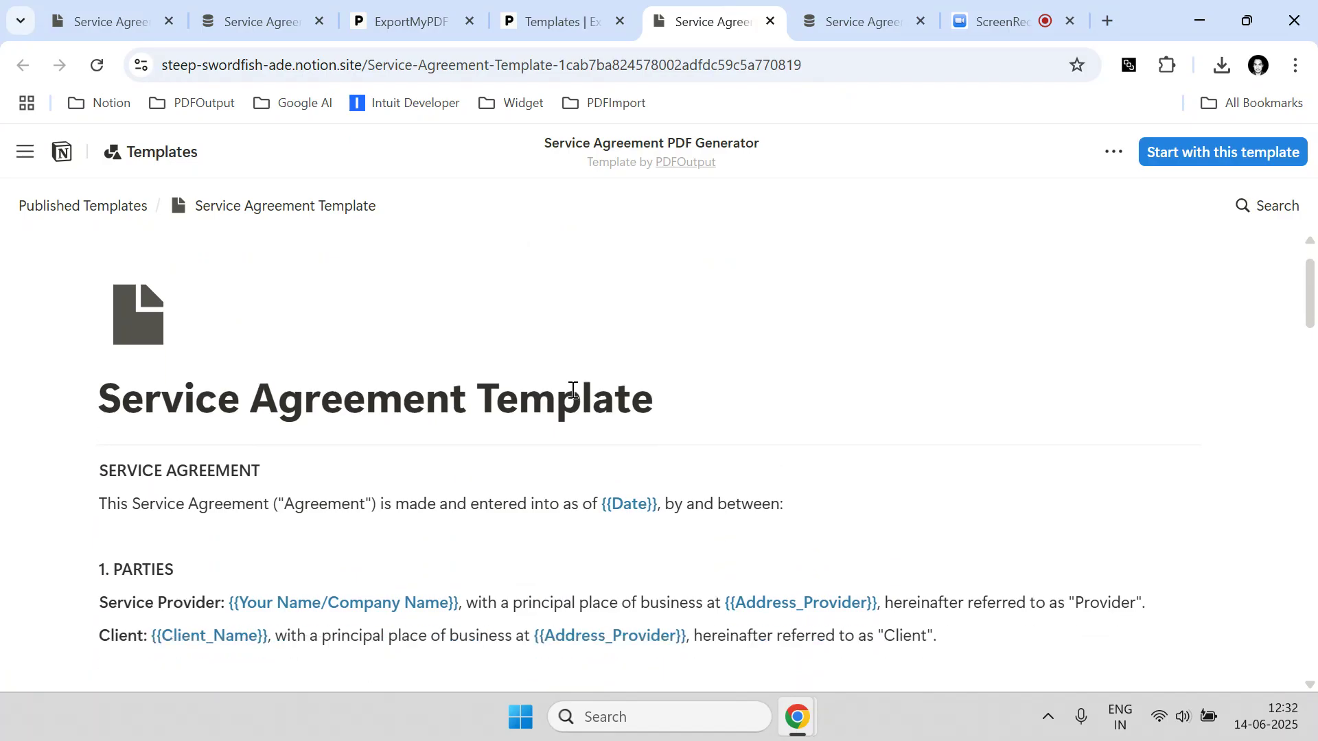
scroll(573, 389, up, 1)
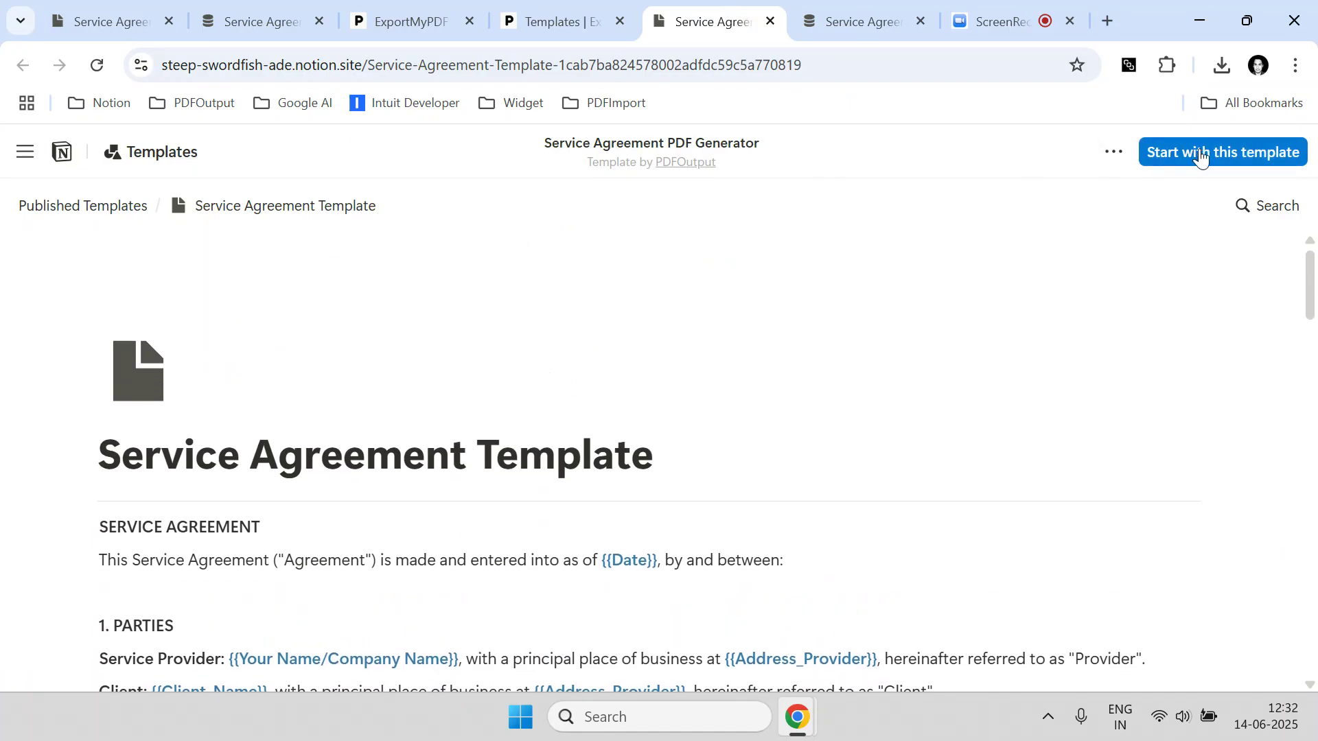
click(855, 21)
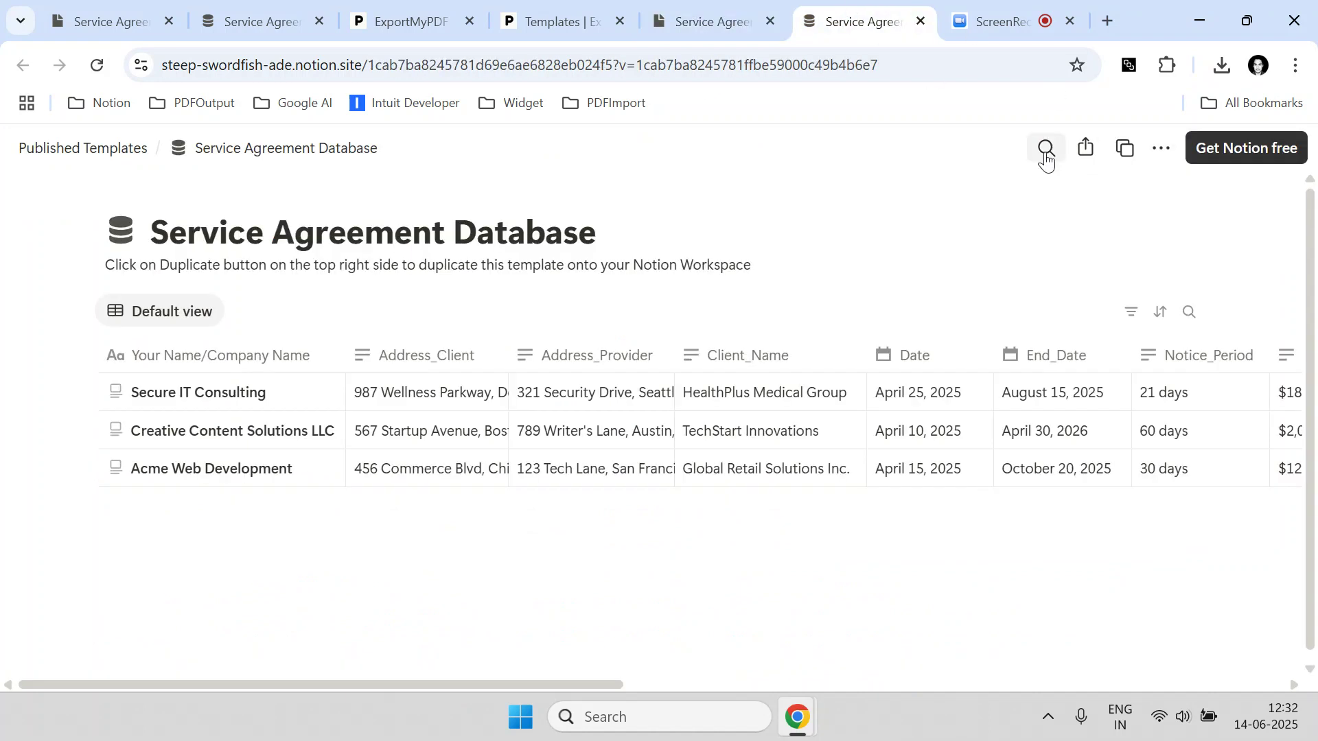
Start with the public Service Agreement Template and add it to the private pages of The Accountant Guy workspace
click(754, 21)
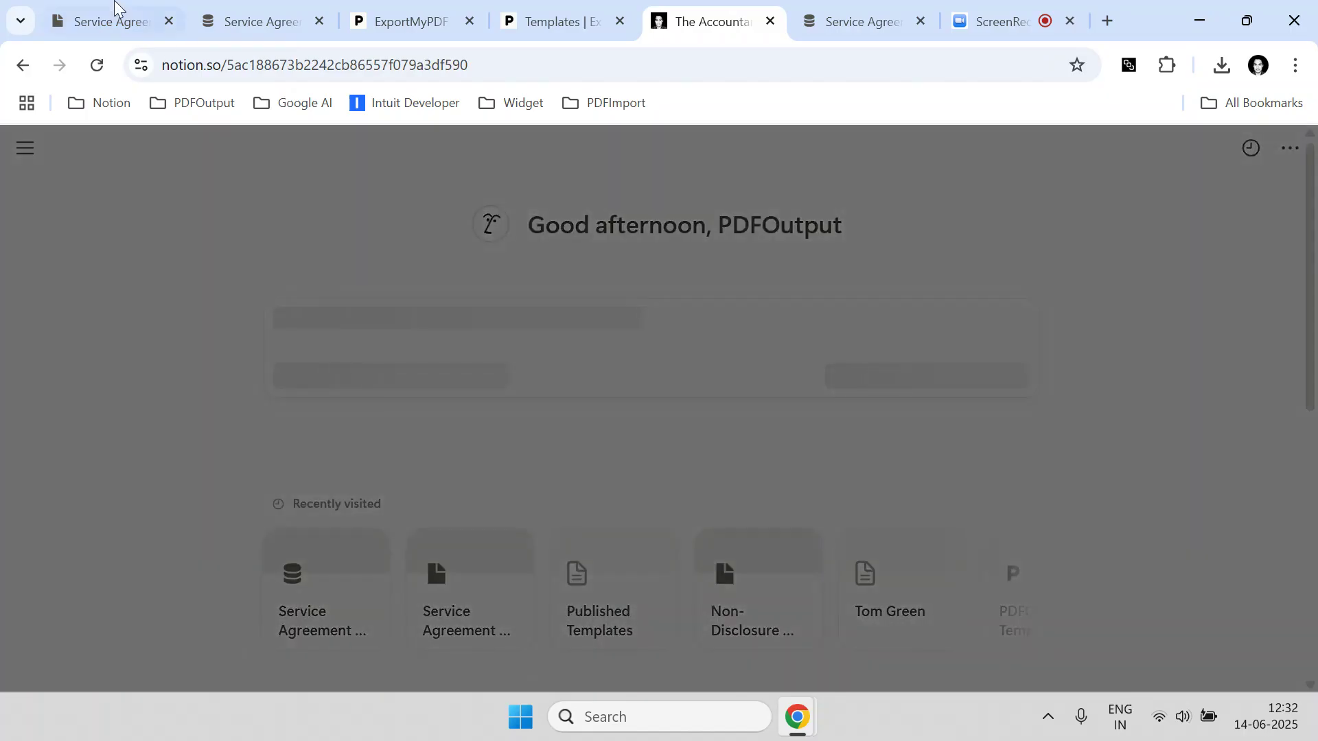
click(103, 13)
mouse_move(24, 147)
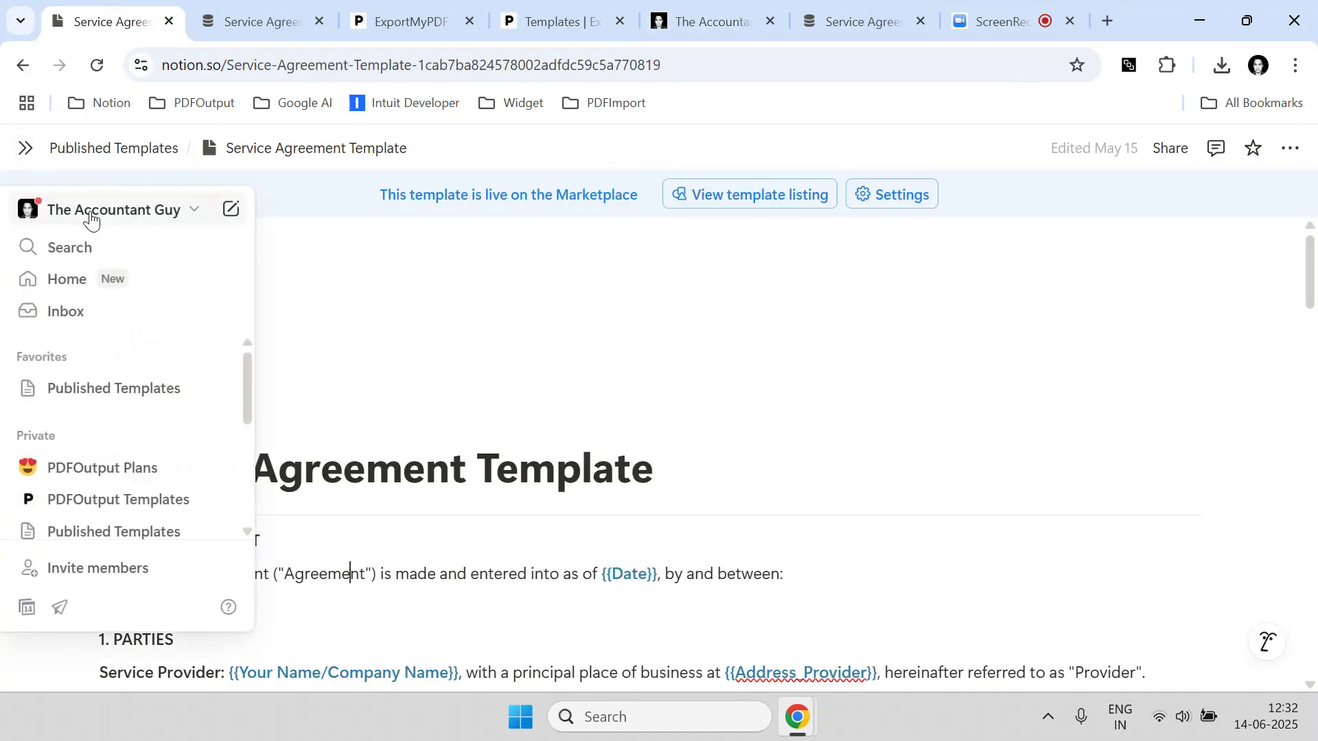
click(692, 15)
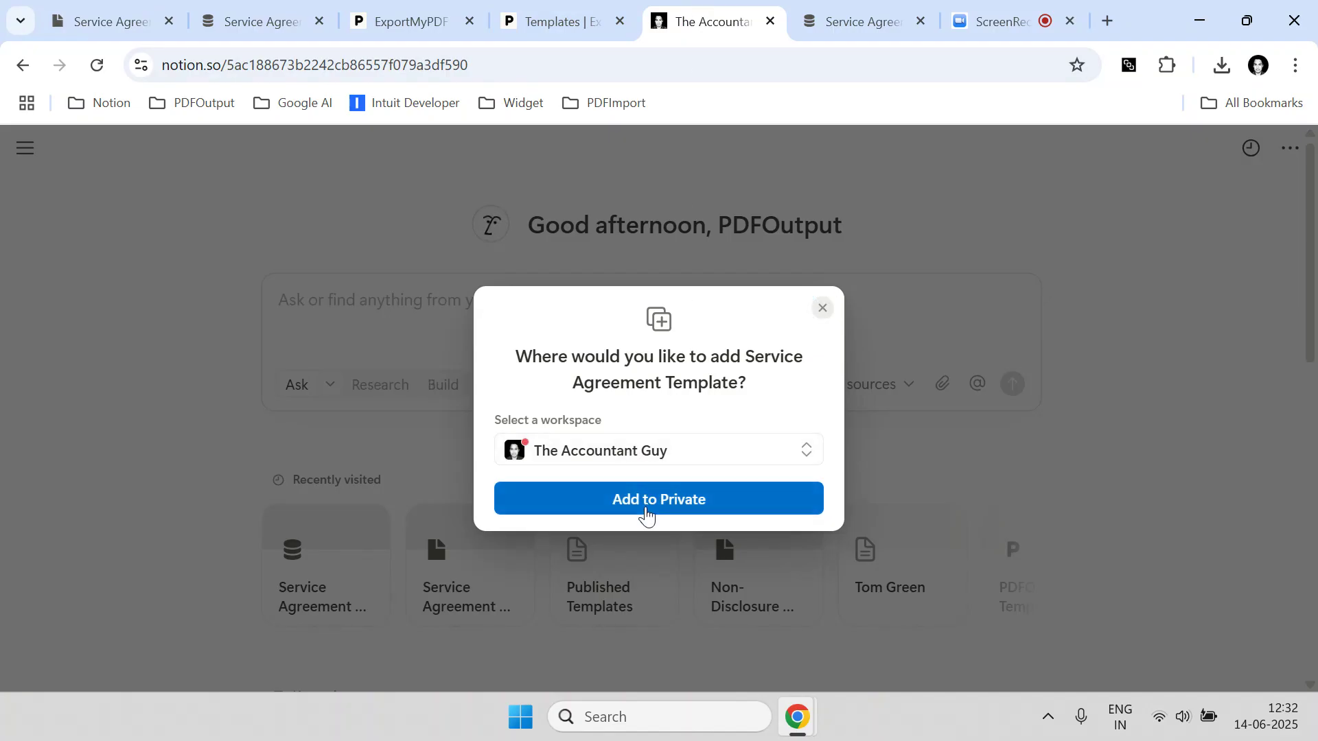
click(643, 511)
Open the newly added Service Agreement Template page in the workspace and dismiss the template notification
mouse_move(0, 282)
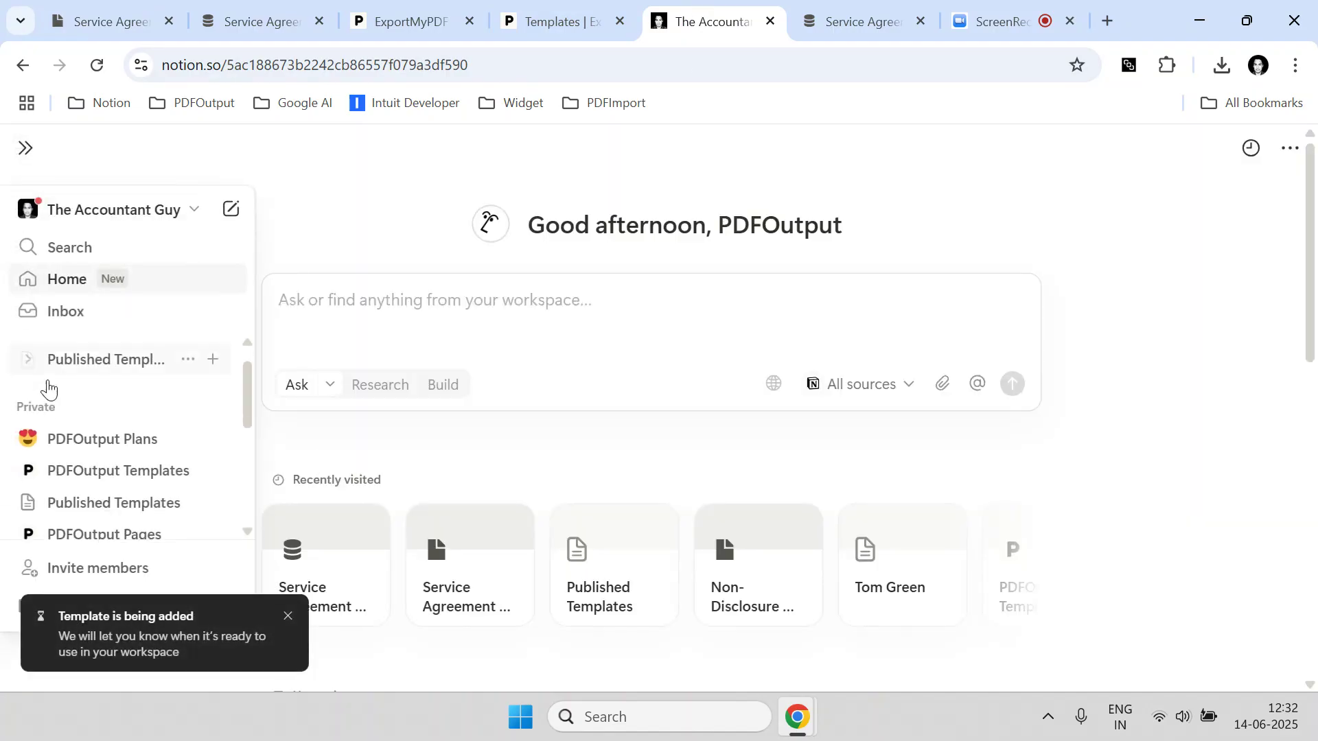
scroll(48, 388, down, 5)
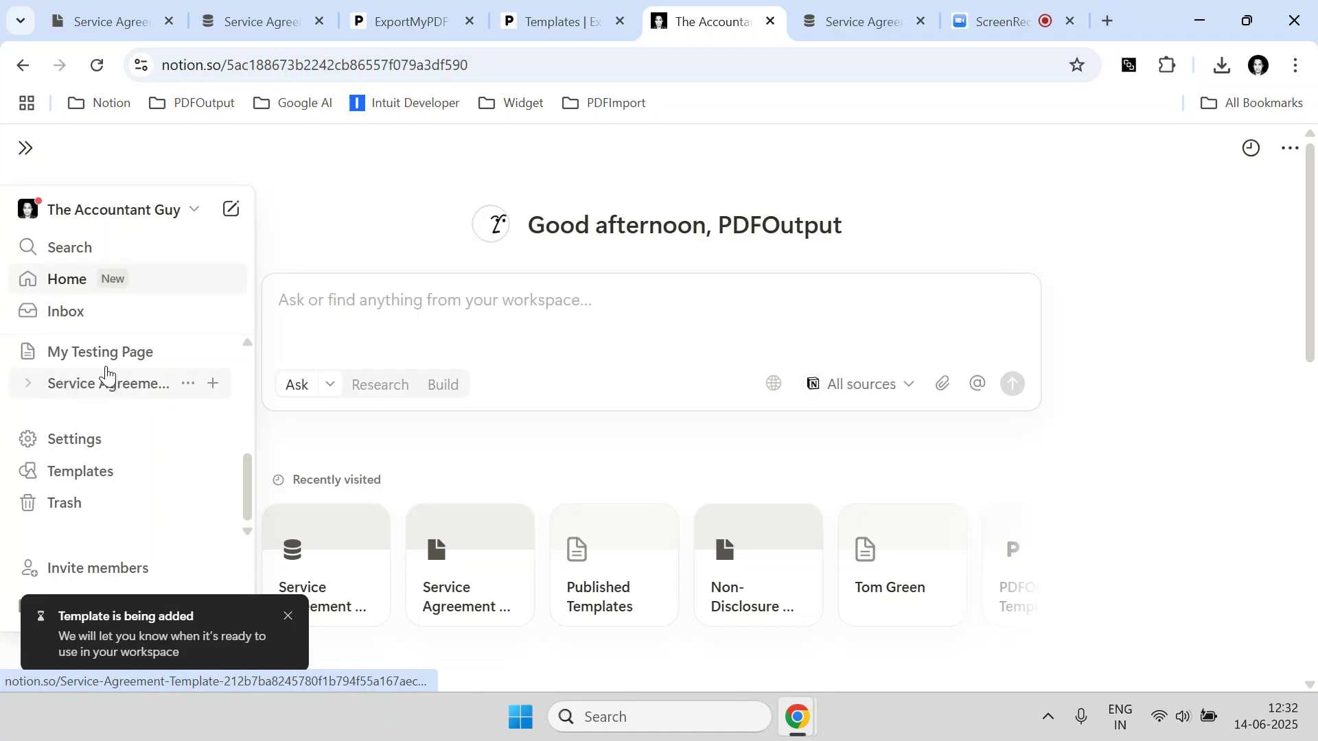
click(94, 390)
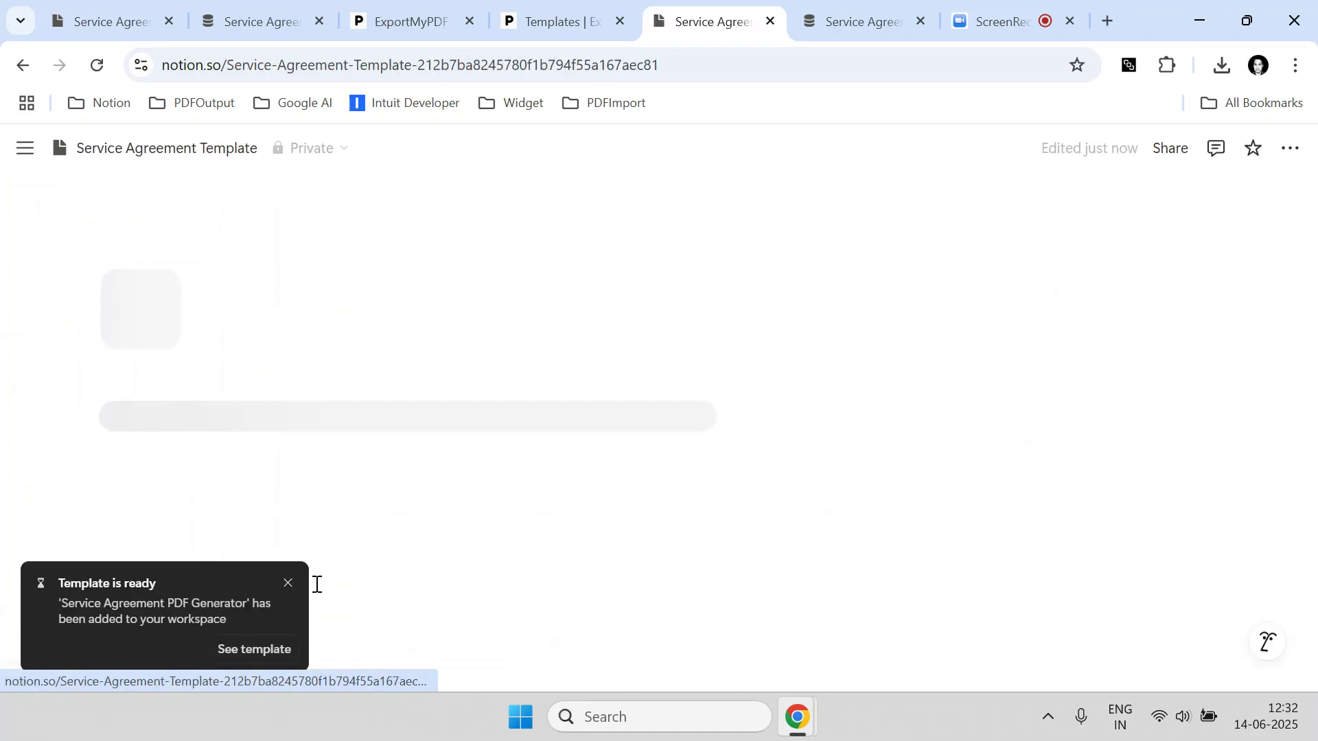
click(287, 585)
Delete the "DELETE THIS ONCE SEEN" block and the bulk PDF how-to section beneath it from the duplicated template page
scroll(527, 465, down, 20)
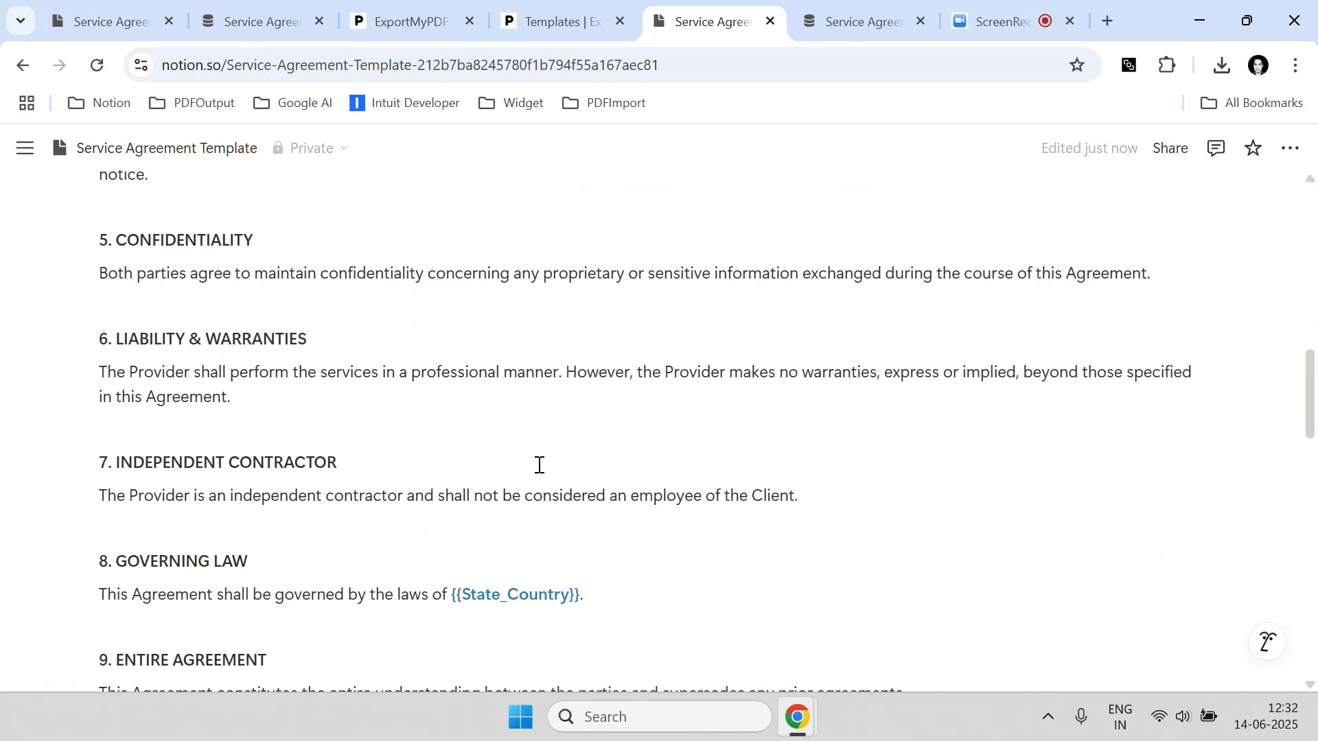
scroll(539, 465, up, 20)
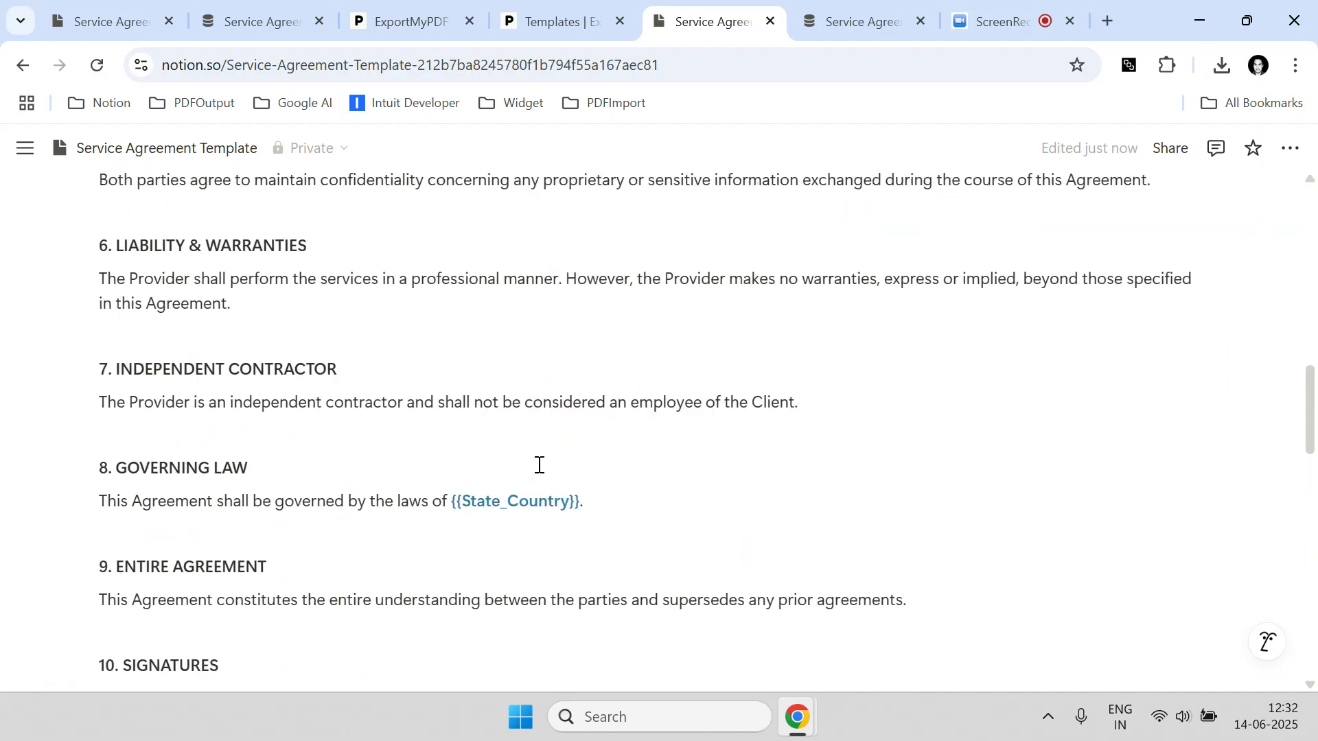
scroll(538, 473, down, 15)
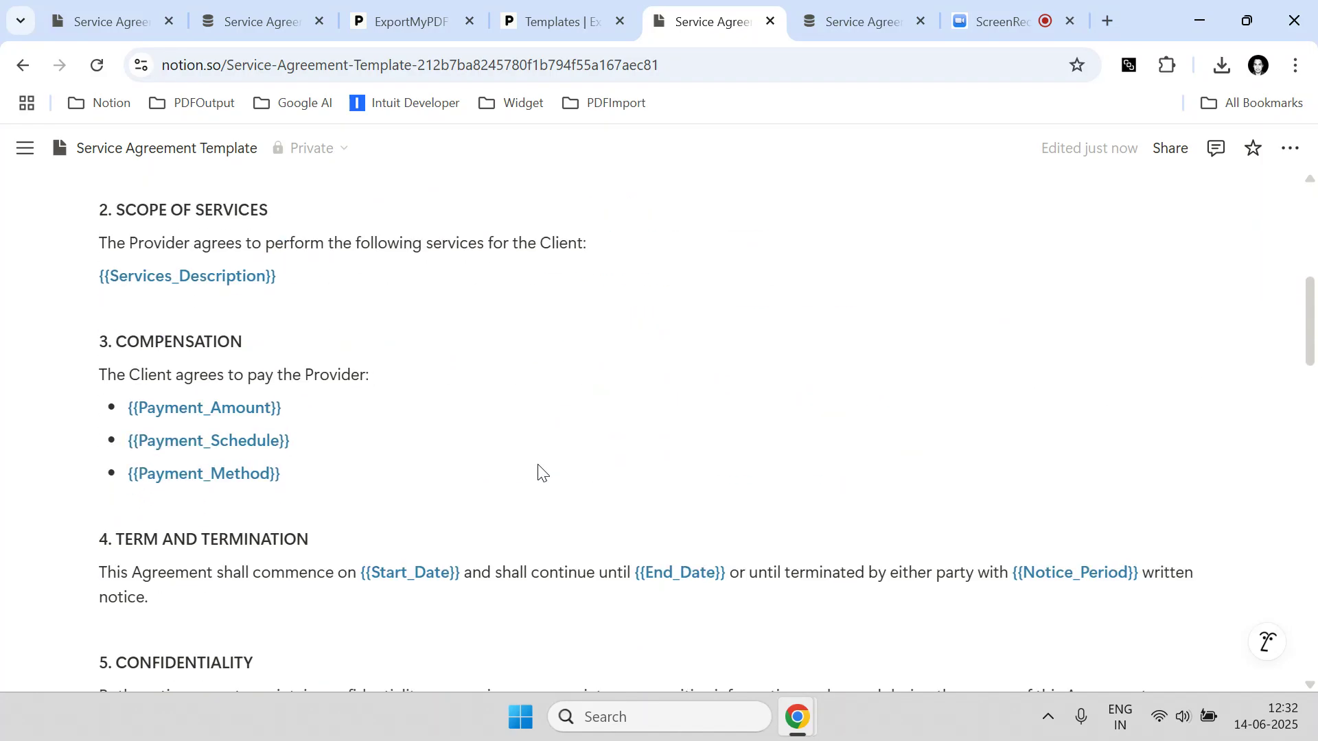
scroll(538, 465, down, 6)
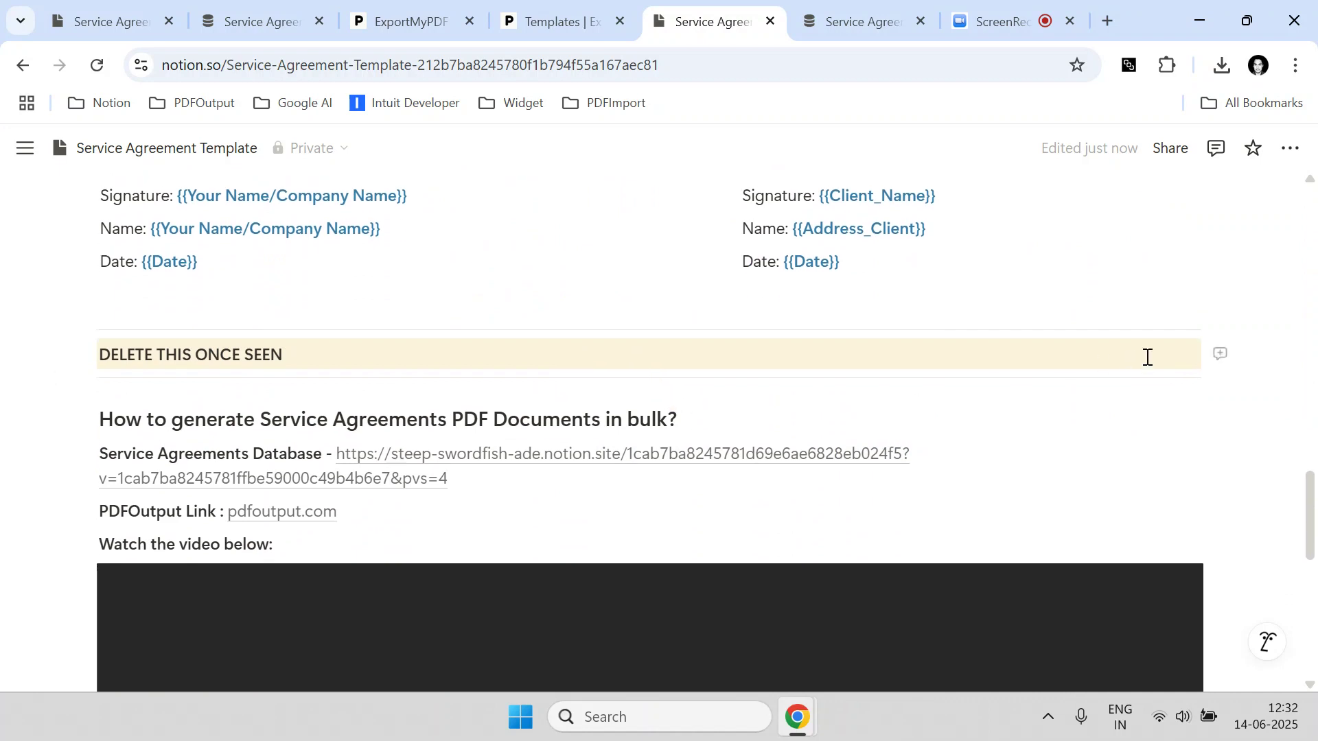
drag(1228, 336, 1114, 545)
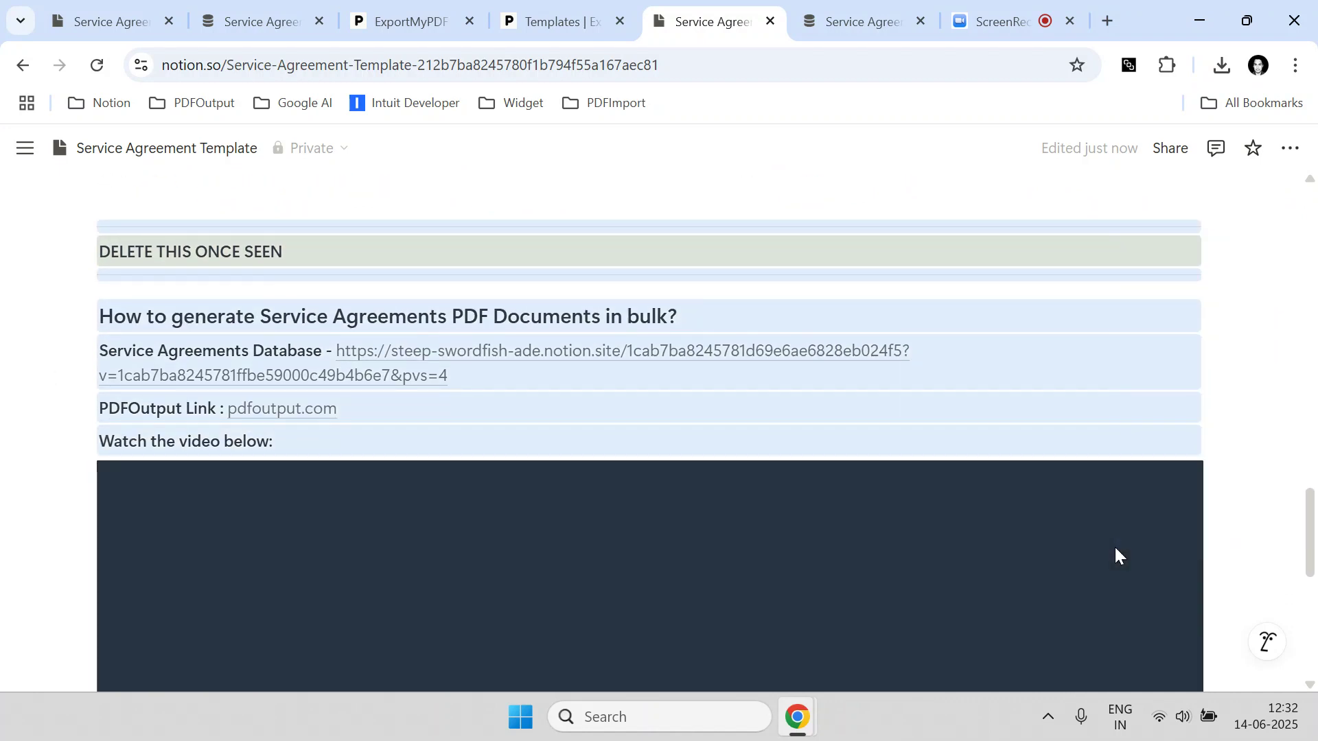
key(Delete)
scroll(944, 438, up, 20)
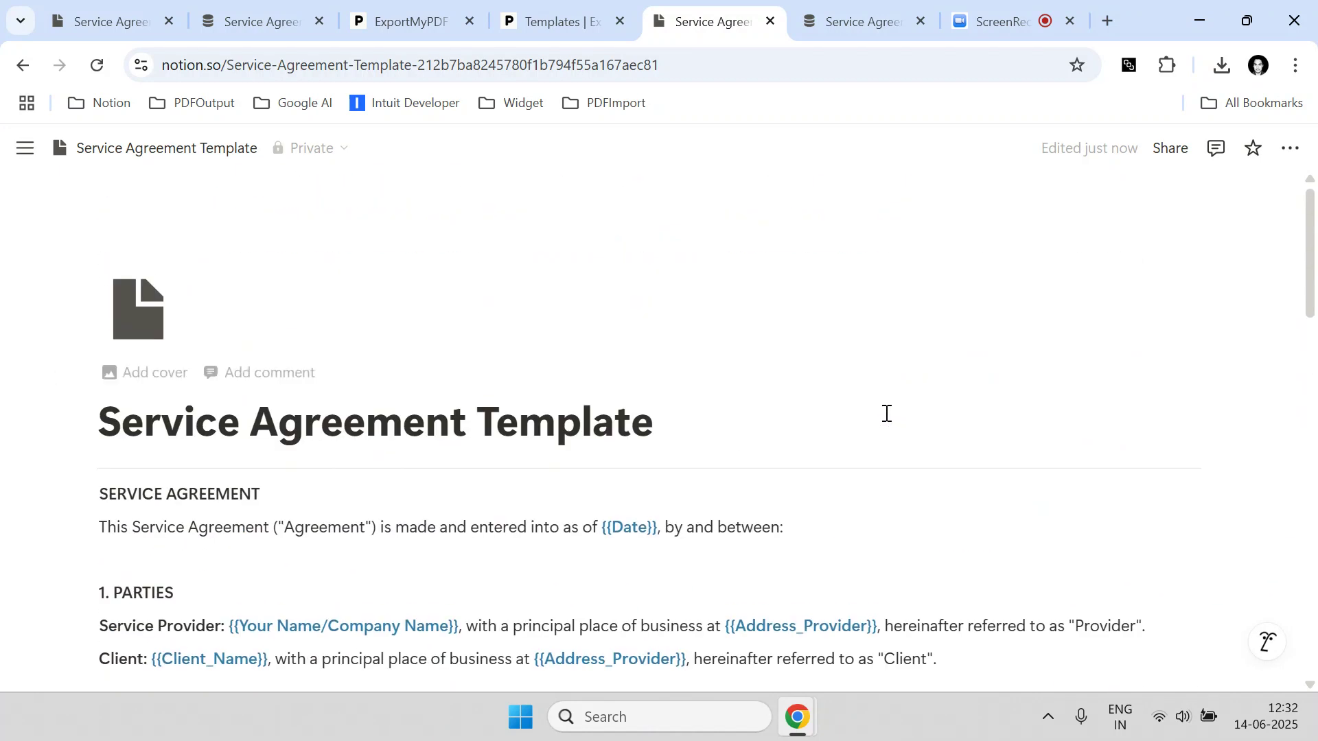
Review the cleaned-up Service Agreement Template page and publish it to the web
scroll(882, 412, down, 5)
scroll(768, 438, down, 6)
scroll(767, 439, up, 12)
click(1168, 164)
click(964, 199)
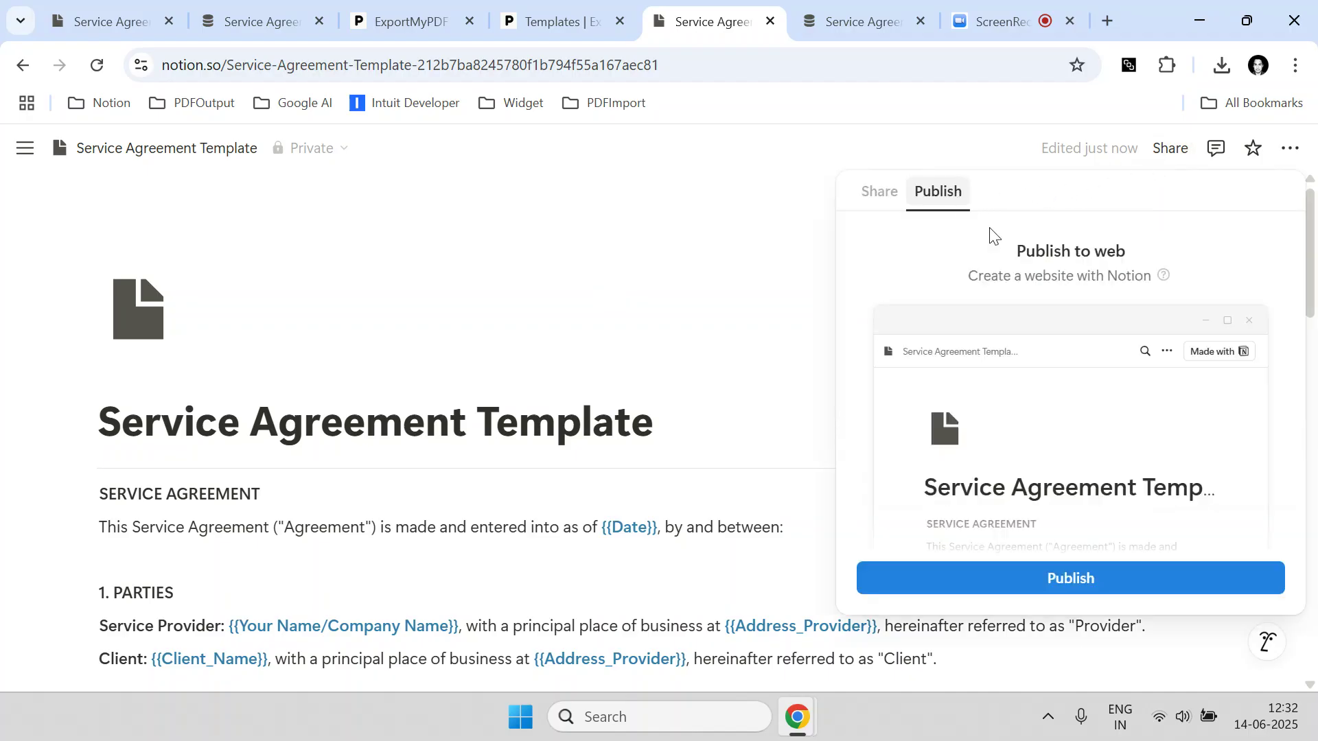
click(1074, 579)
click(591, 274)
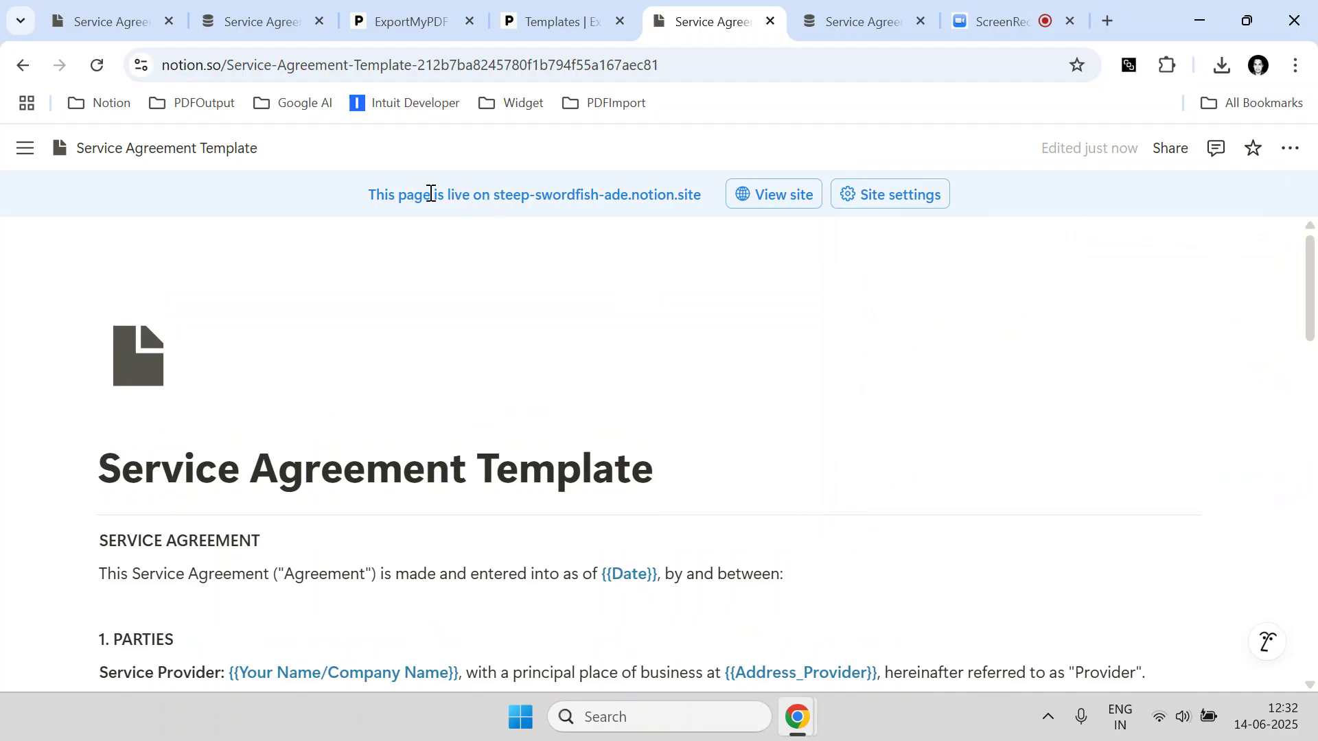
Copy the page URL of the published Service Agreement Template duplicate
scroll(353, 508, down, 5)
scroll(356, 515, up, 5)
click(574, 65)
right_click(573, 68)
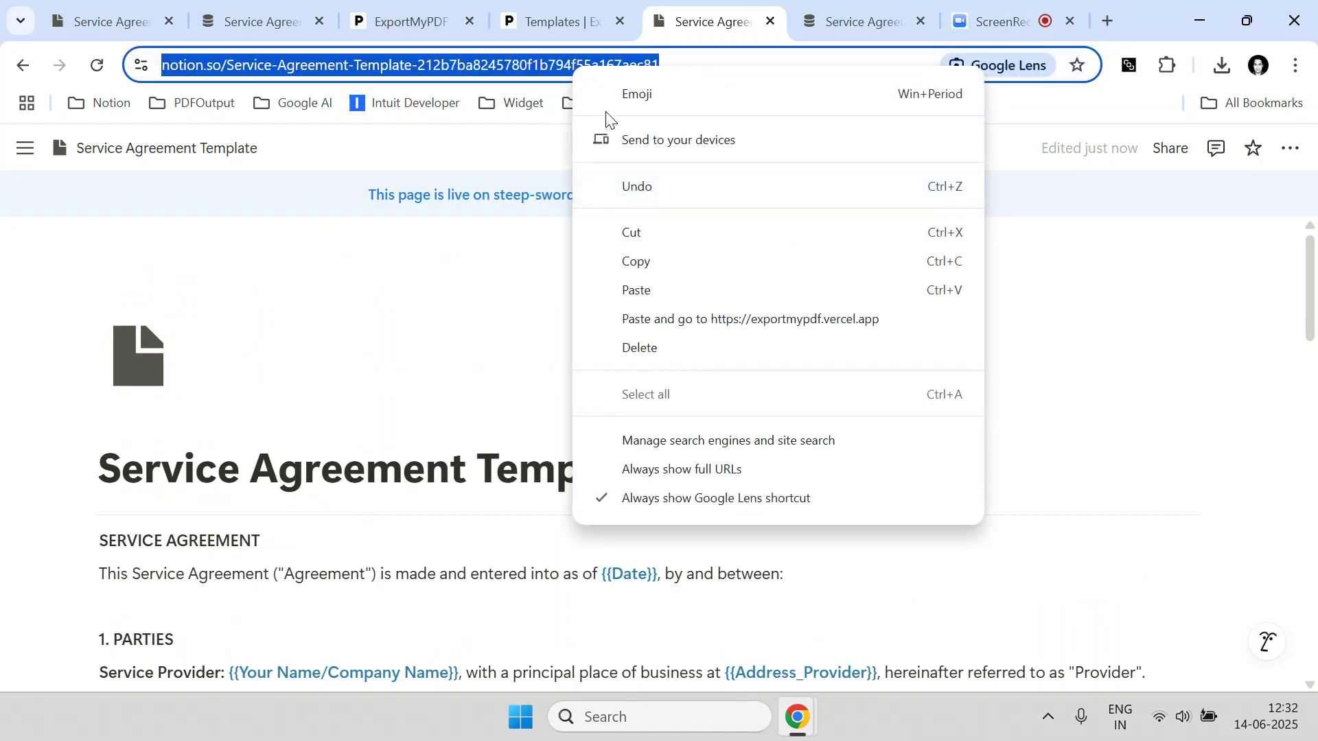
click(634, 261)
Switch to the ExportMyPDF site and open its free PDF creation page
click(412, 21)
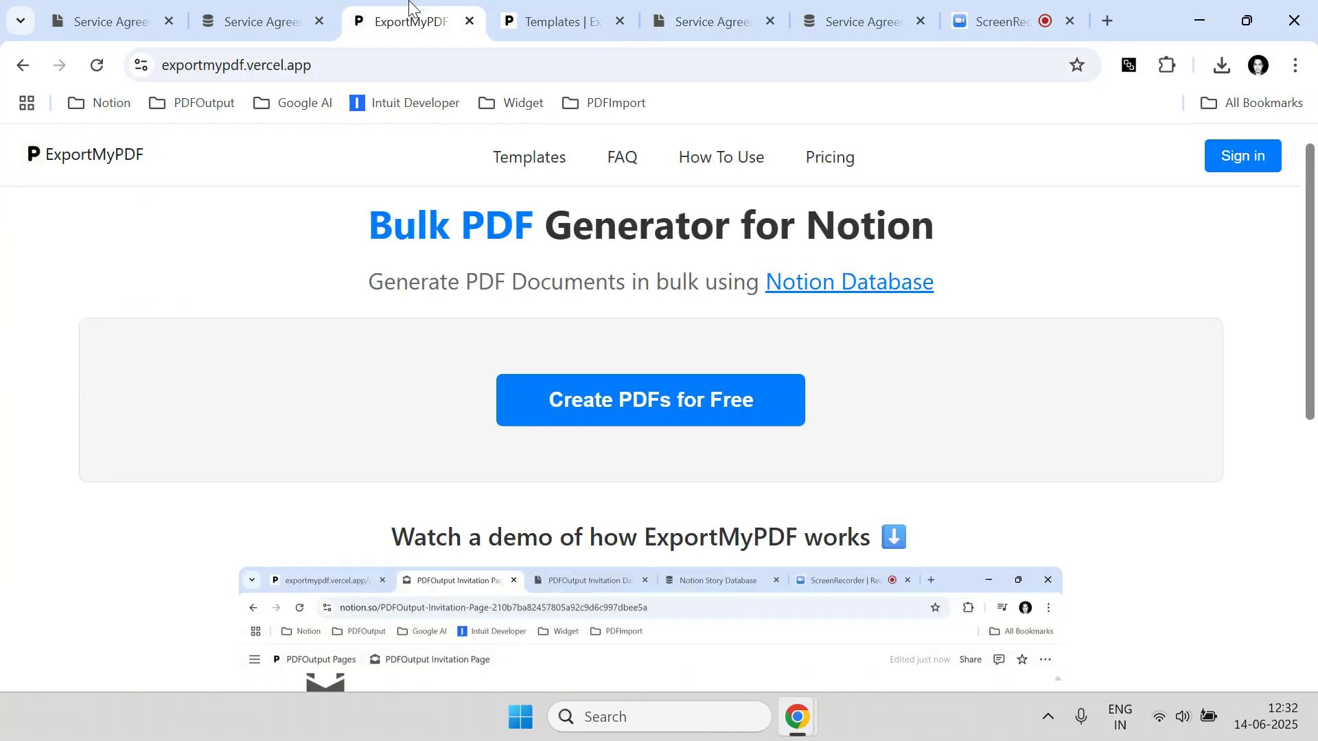
drag(404, 19, 526, 12)
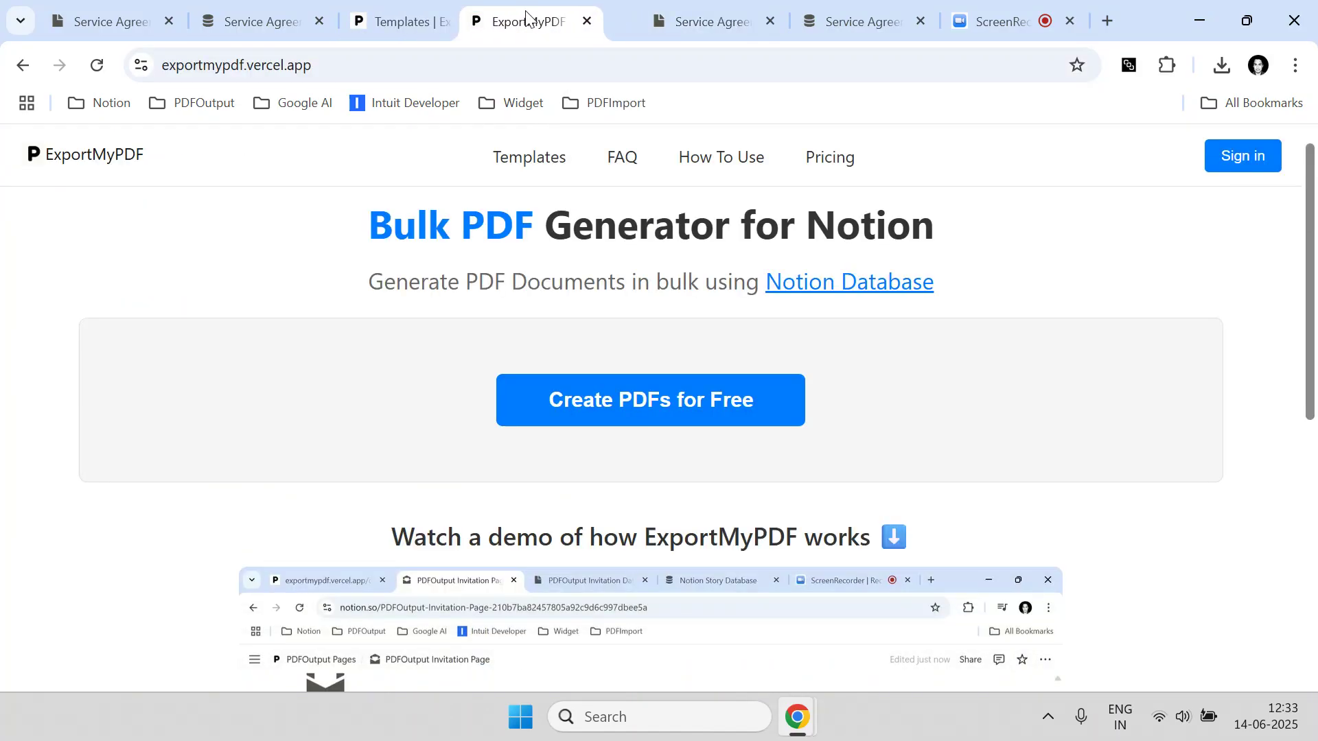
click(627, 409)
click(999, 20)
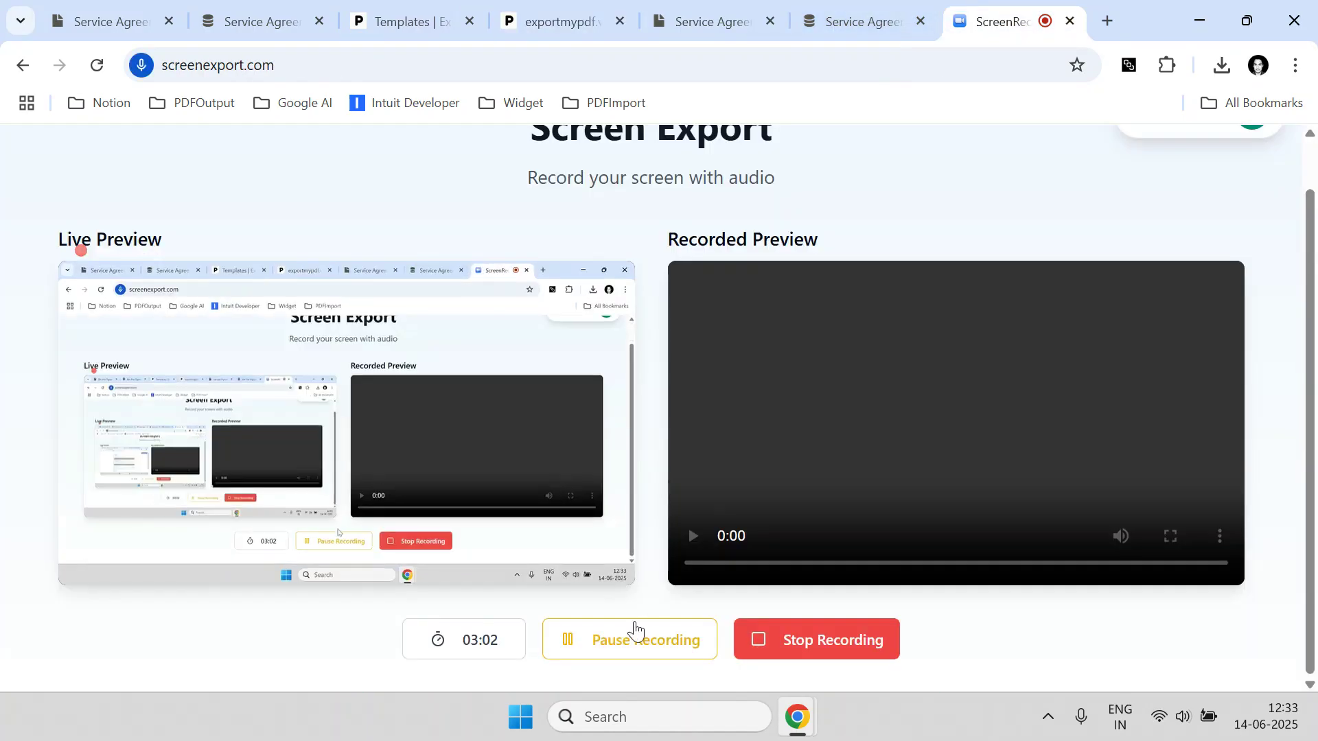
click(629, 639)
Copy the URL of the original Service Agreement Template under Published Templates, enter it as ExportMyPDF's Notion Page URL and load the page
click(82, 14)
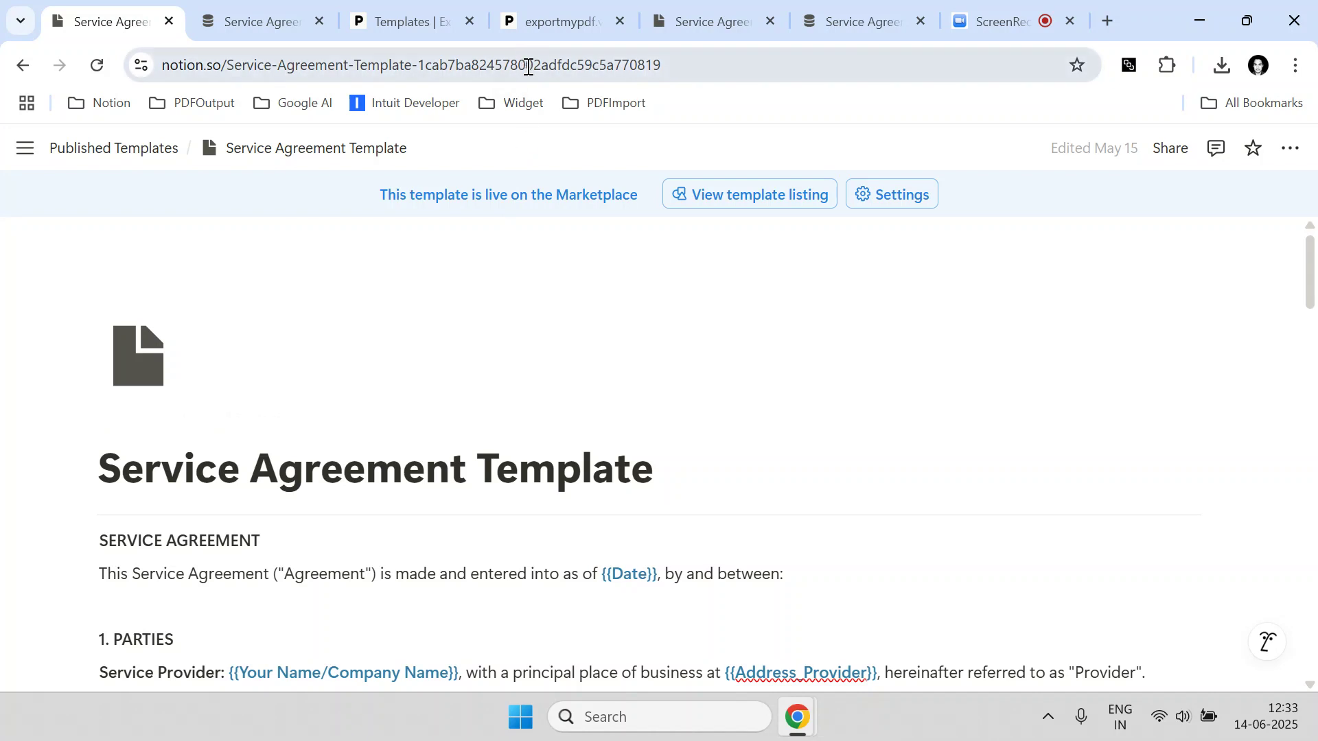
click(527, 67)
right_click(527, 66)
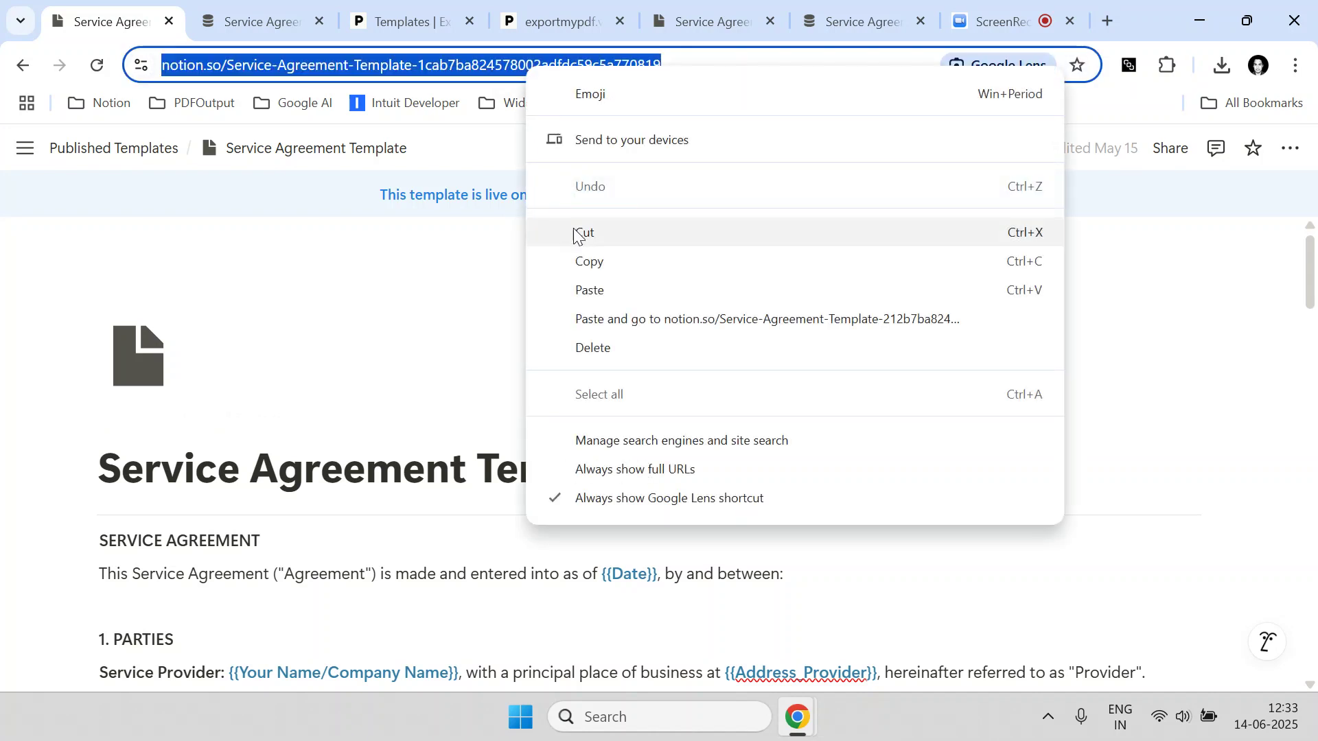
click(588, 259)
click(554, 21)
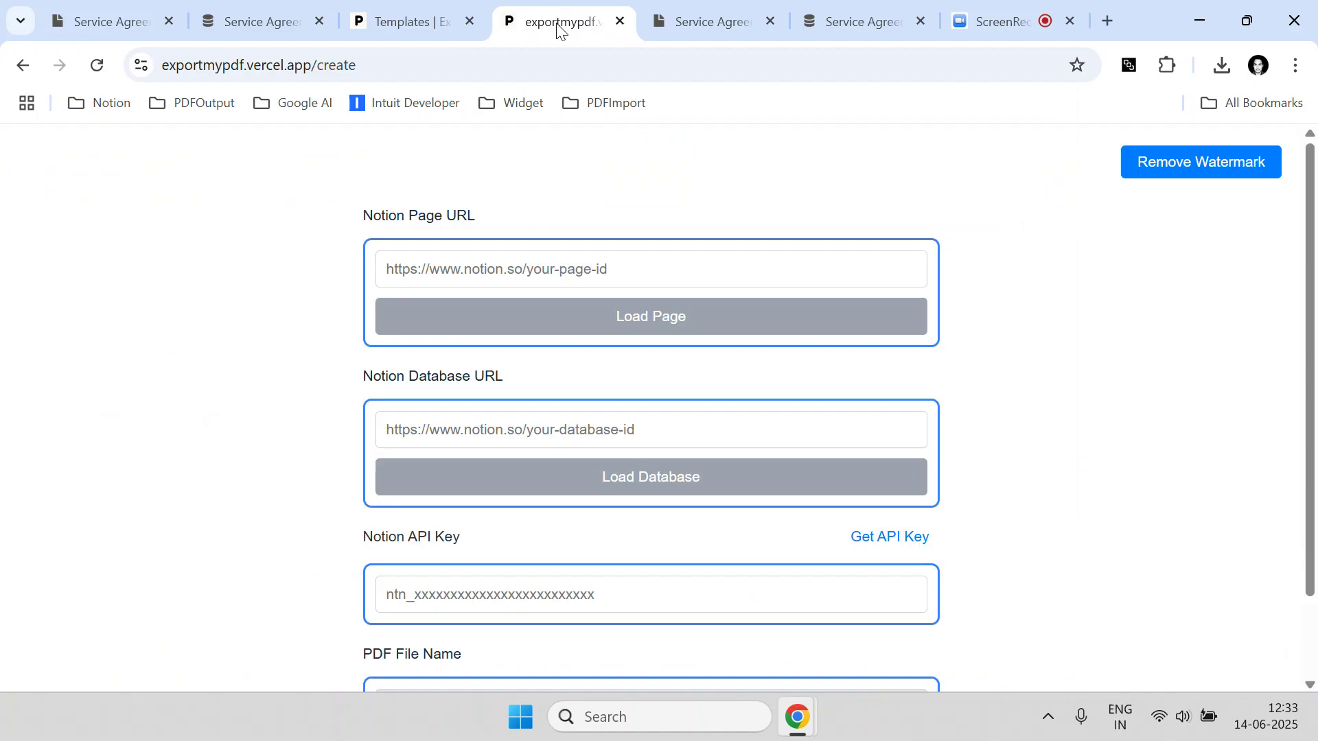
click(543, 275)
right_click(542, 275)
click(581, 456)
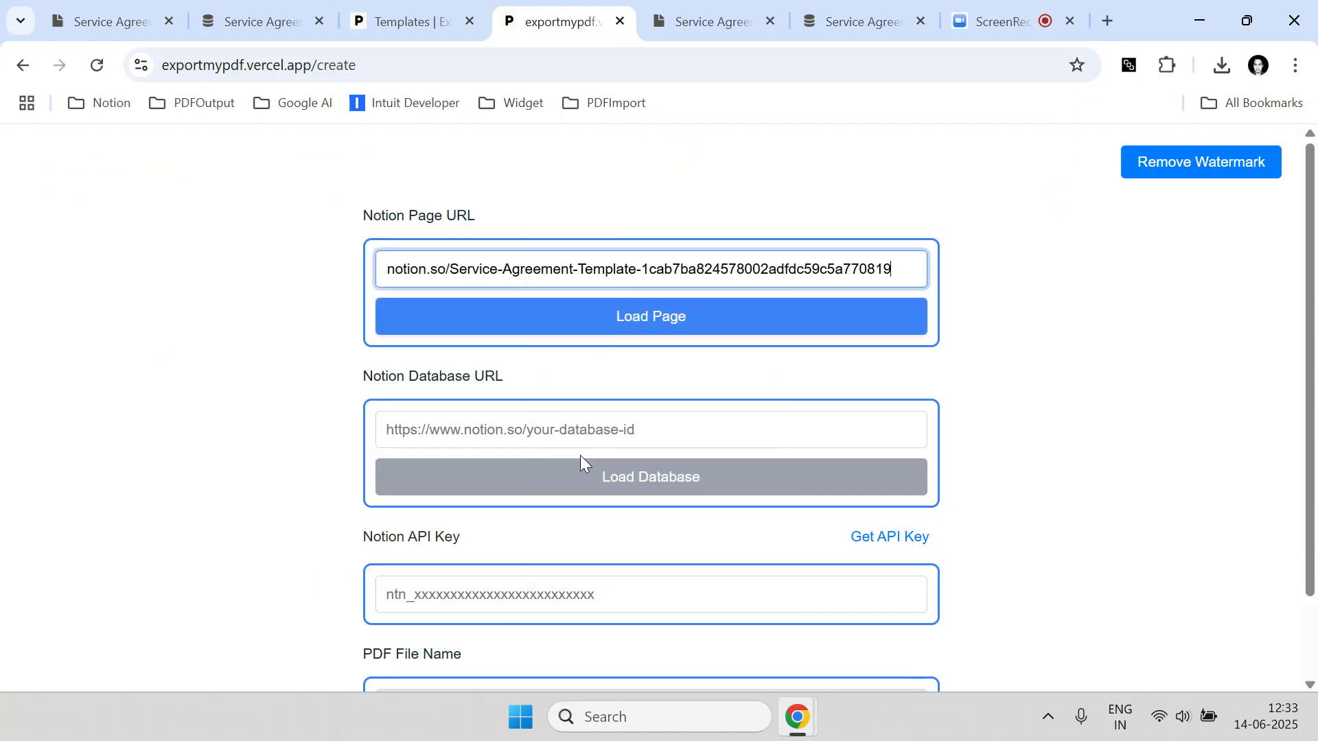
scroll(581, 456, down, 1)
click(698, 224)
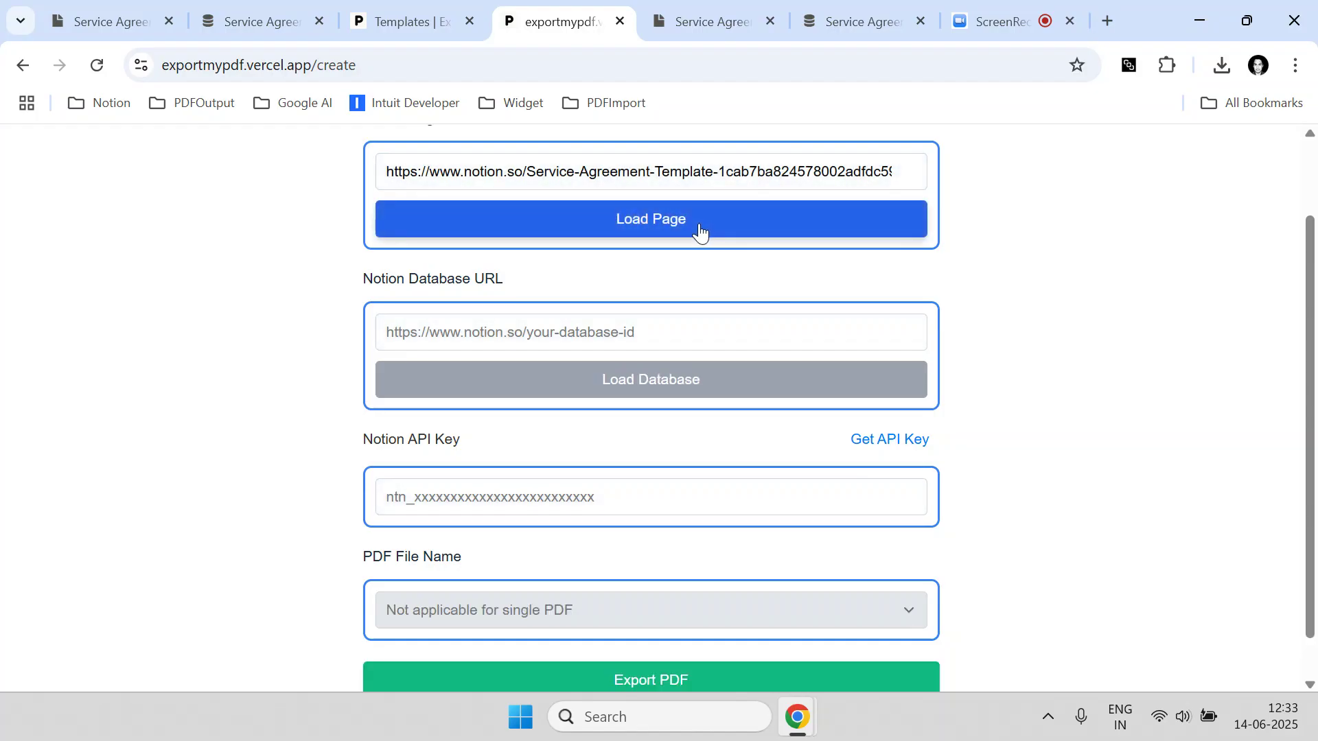
Export the loaded template page as a single PDF, check all pages of the print preview and cancel the print
scroll(696, 230, down, 1)
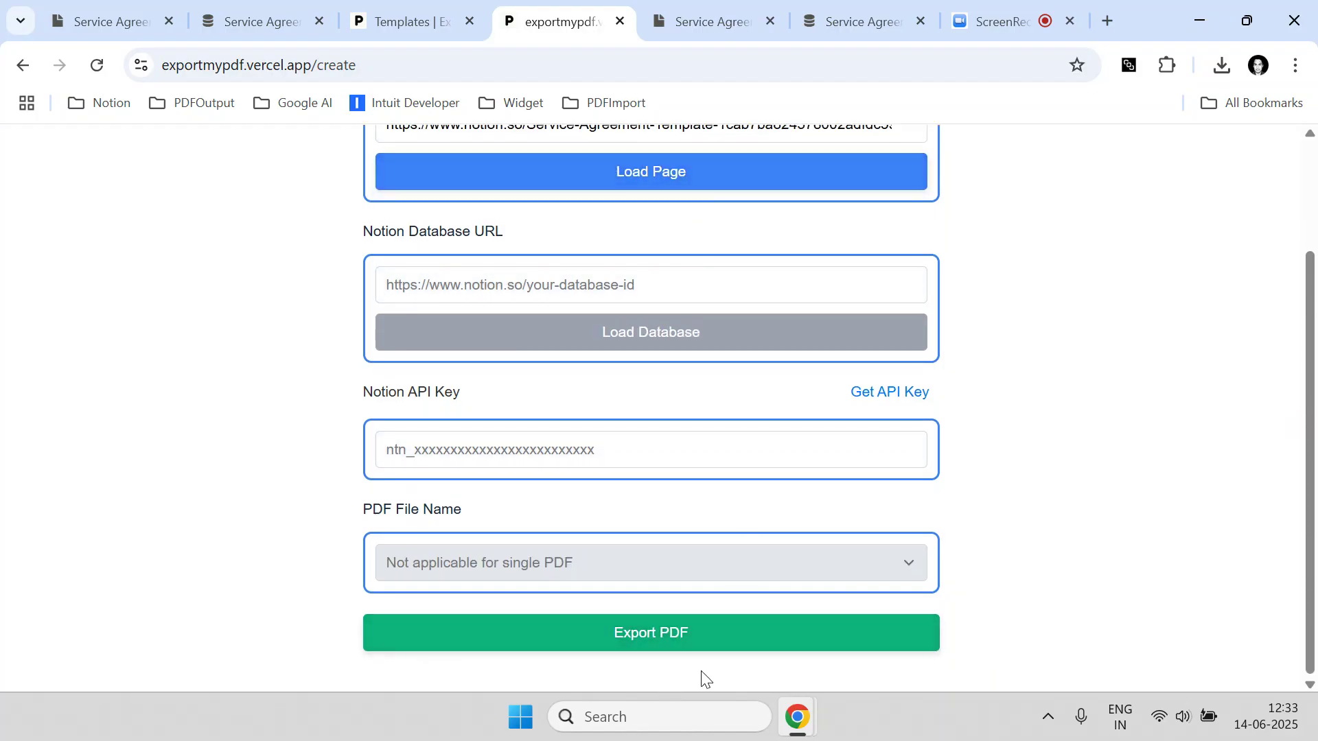
click(642, 648)
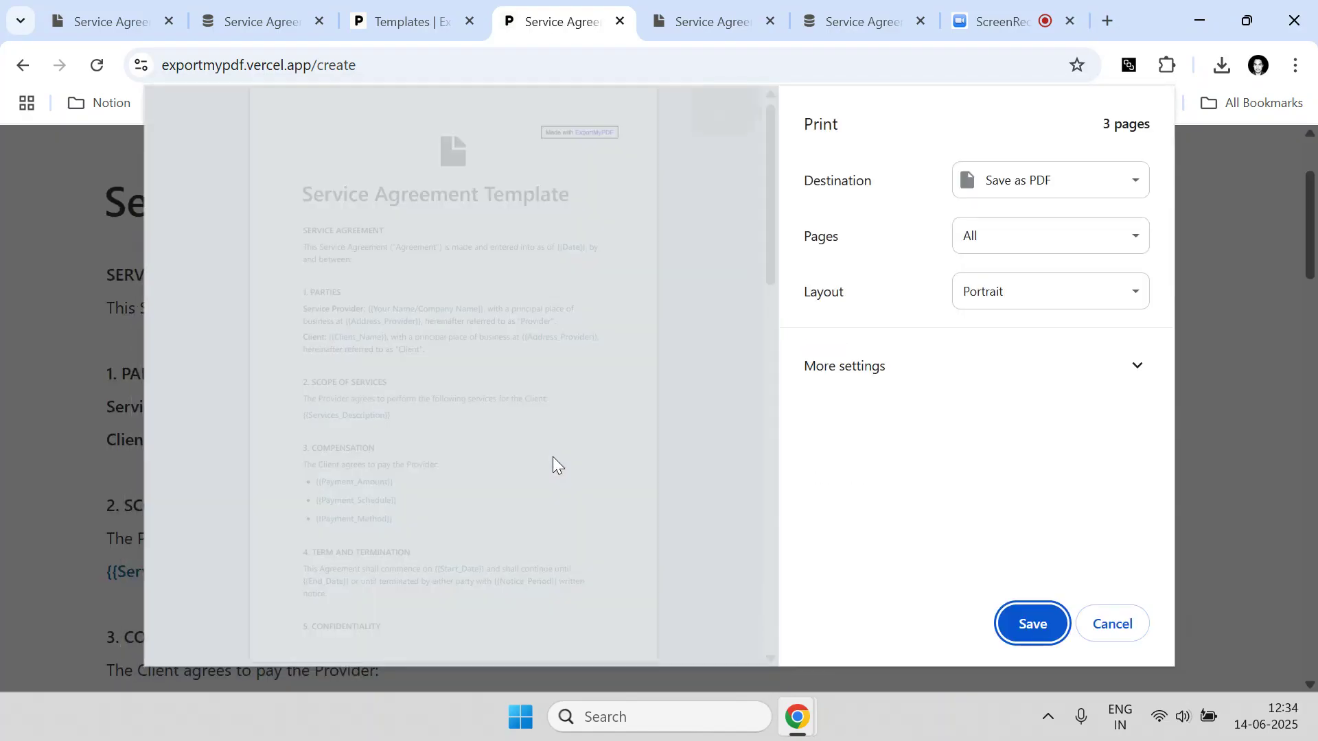
scroll(510, 327, down, 15)
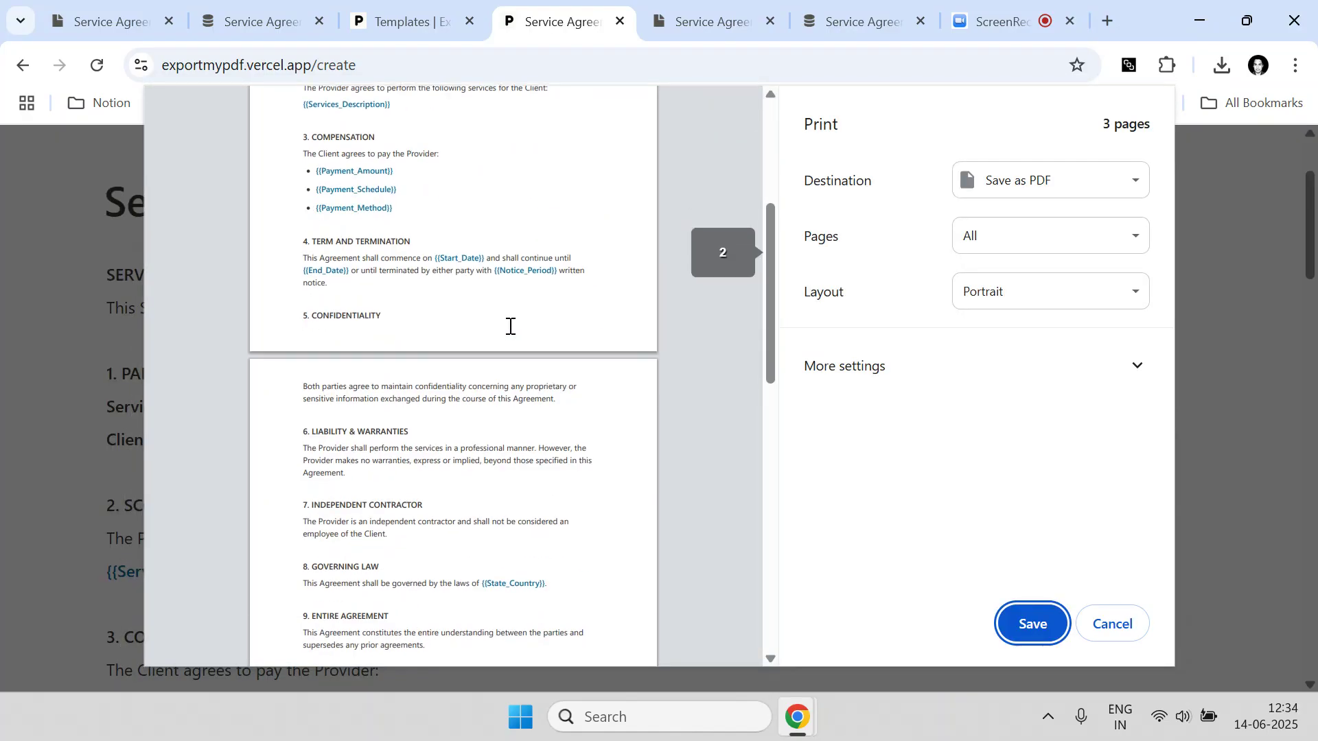
scroll(510, 327, down, 3)
scroll(508, 326, up, 8)
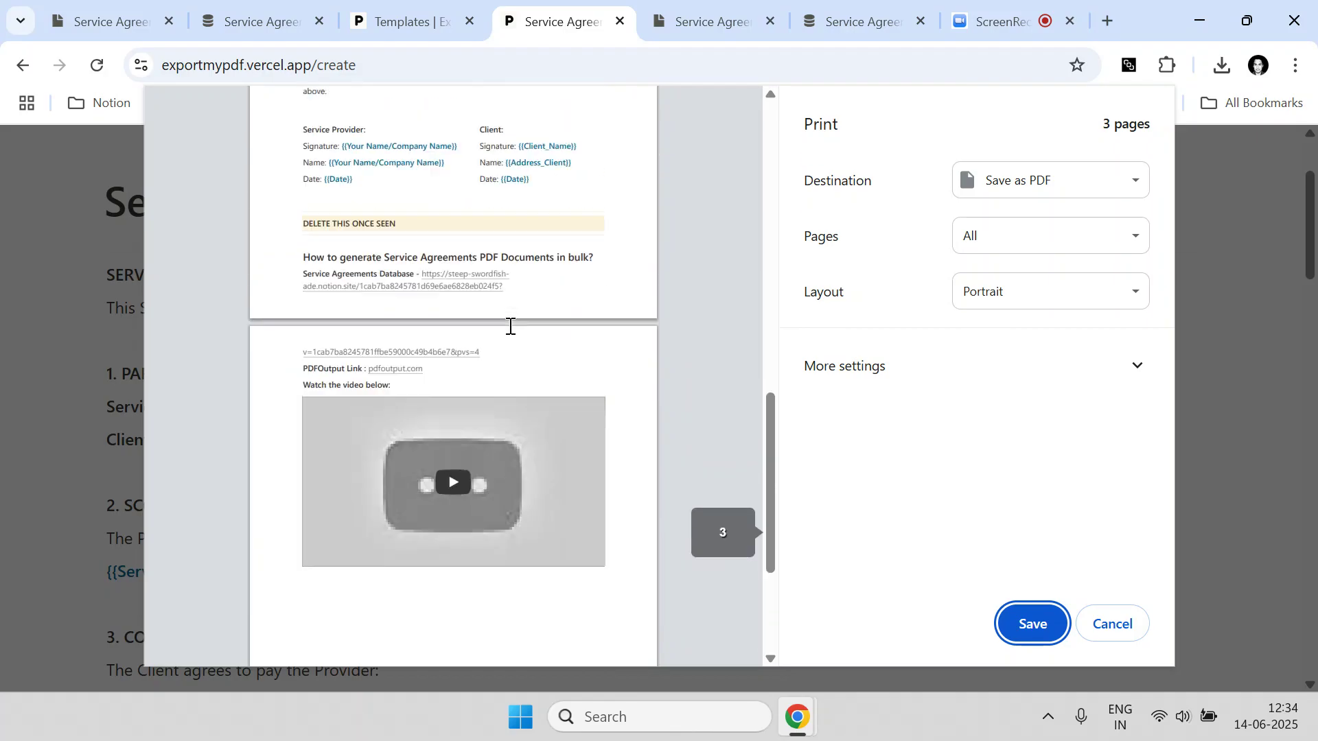
click(1131, 626)
Copy the full URL of the duplicated Service Agreement Template page in Notion
scroll(664, 456, down, 20)
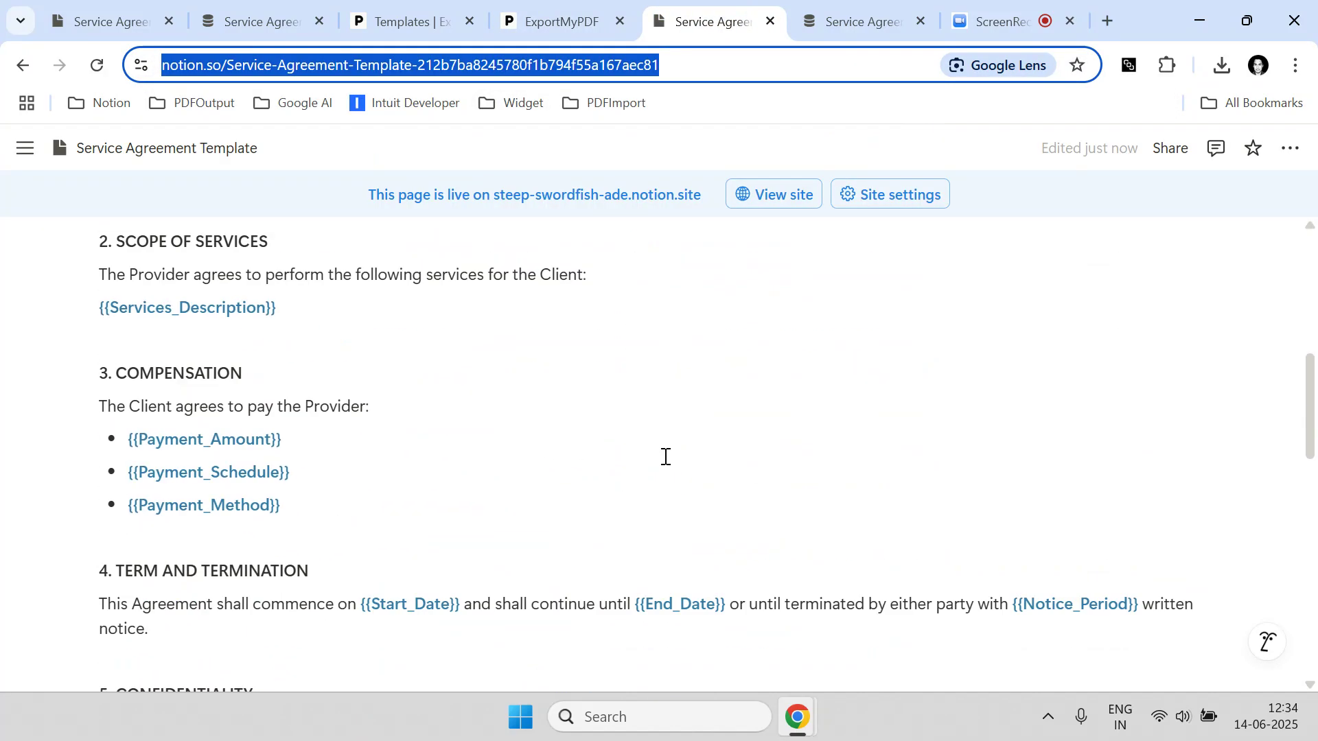
scroll(659, 411, up, 20)
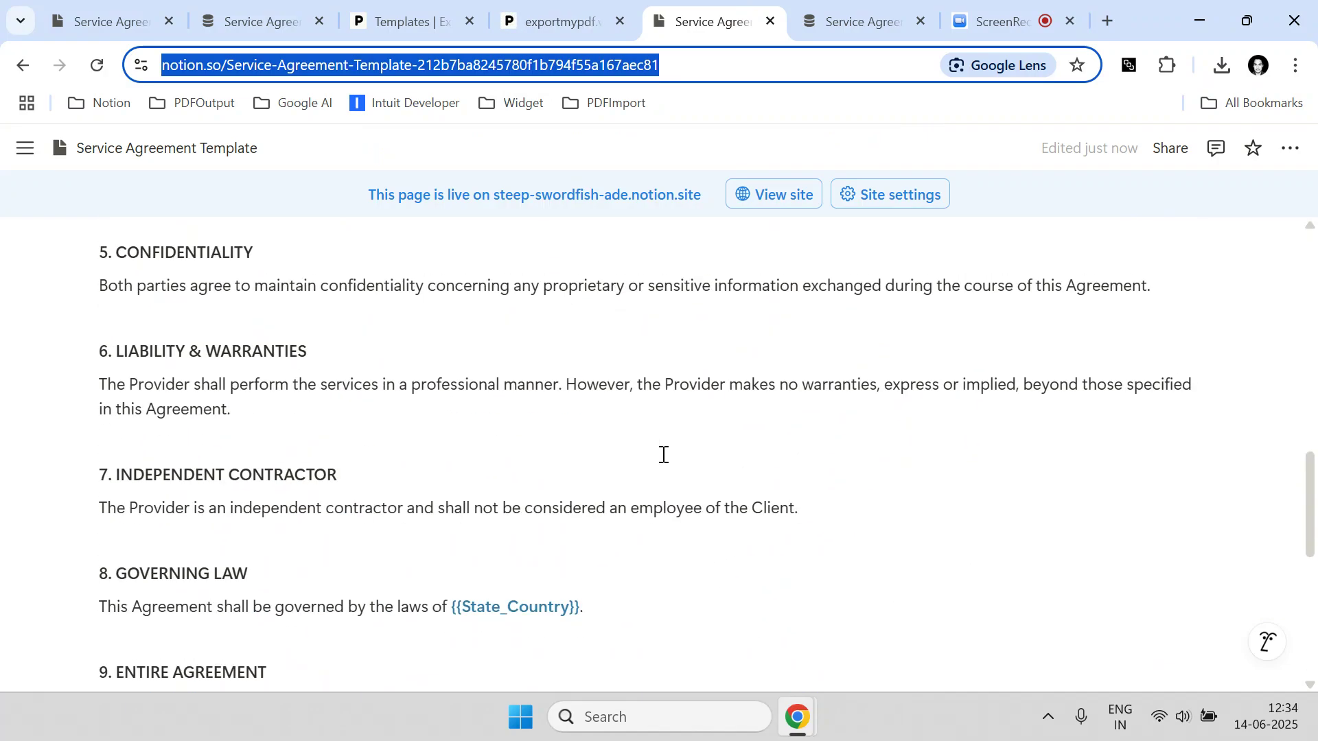
click(697, 61)
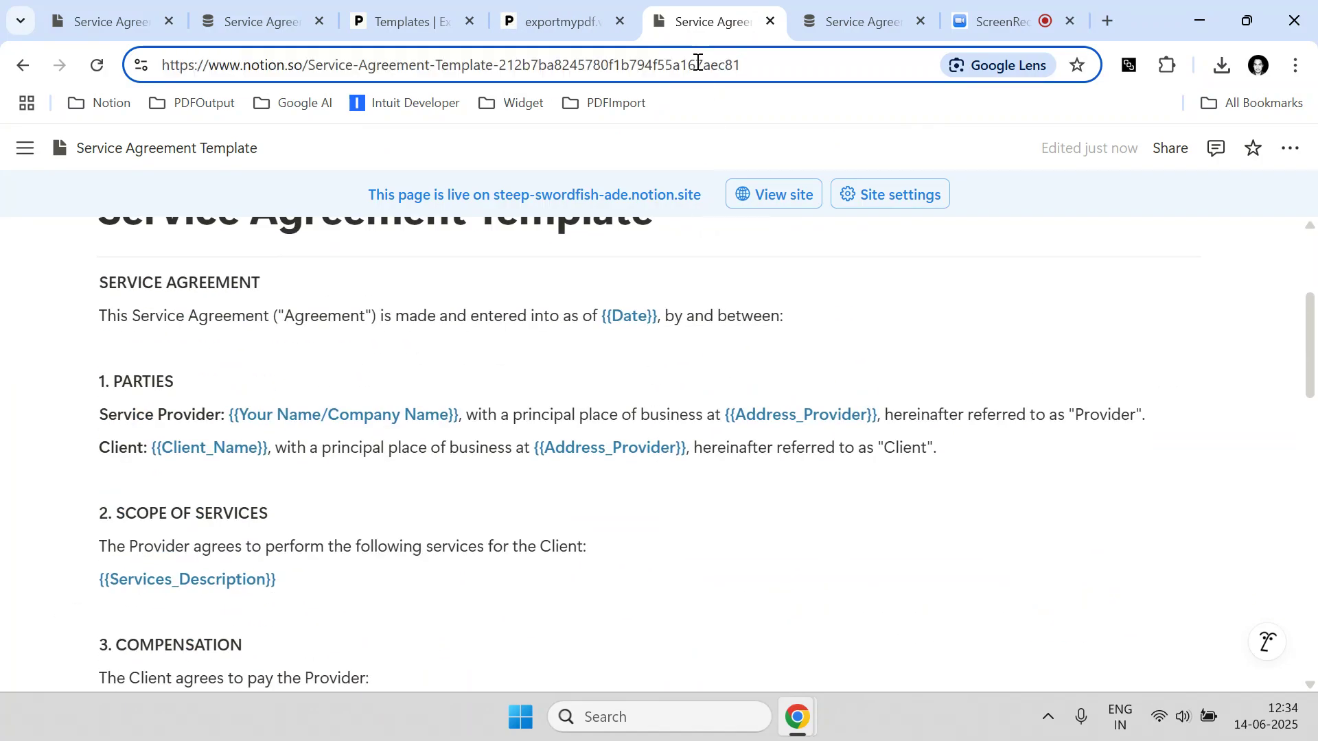
key(ctrl+a)
right_click(694, 63)
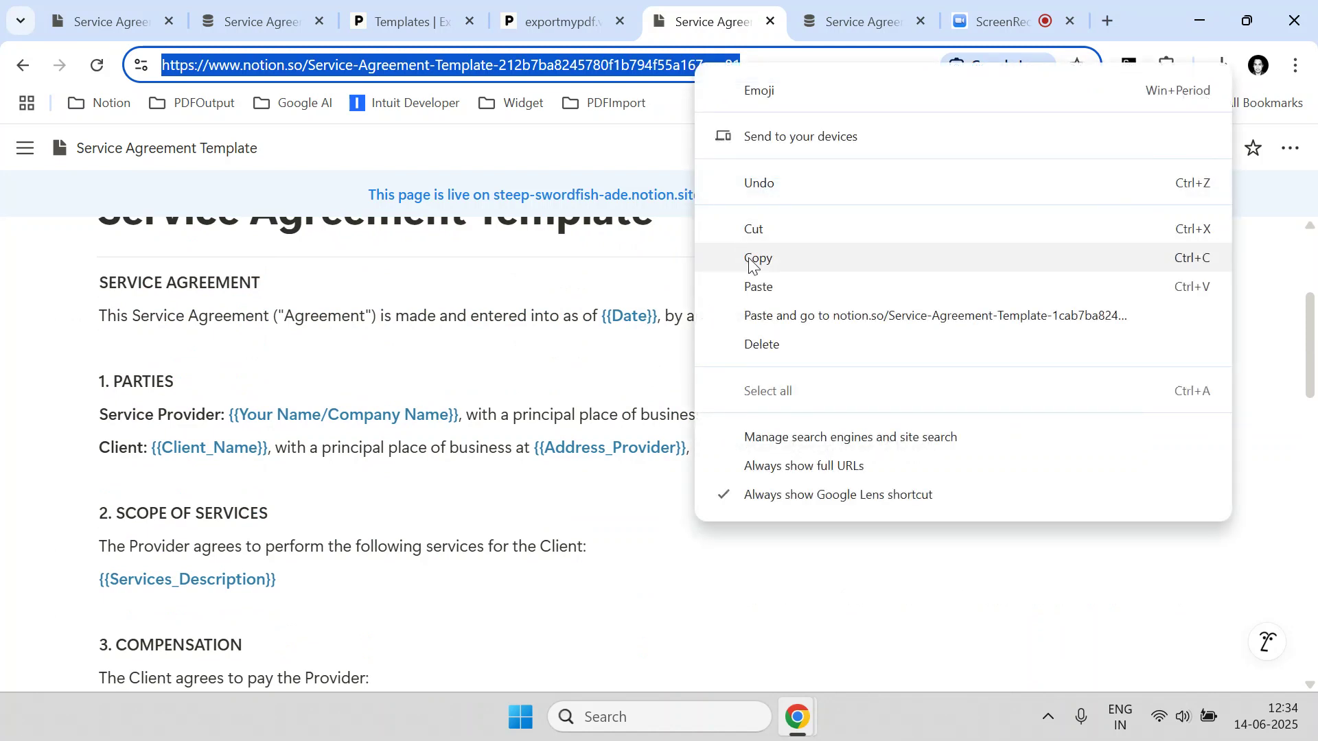
click(761, 256)
Switch to ExportMyPDF, enter the copied duplicate page address as the Notion Page URL and load the page
click(601, 10)
right_click(599, 176)
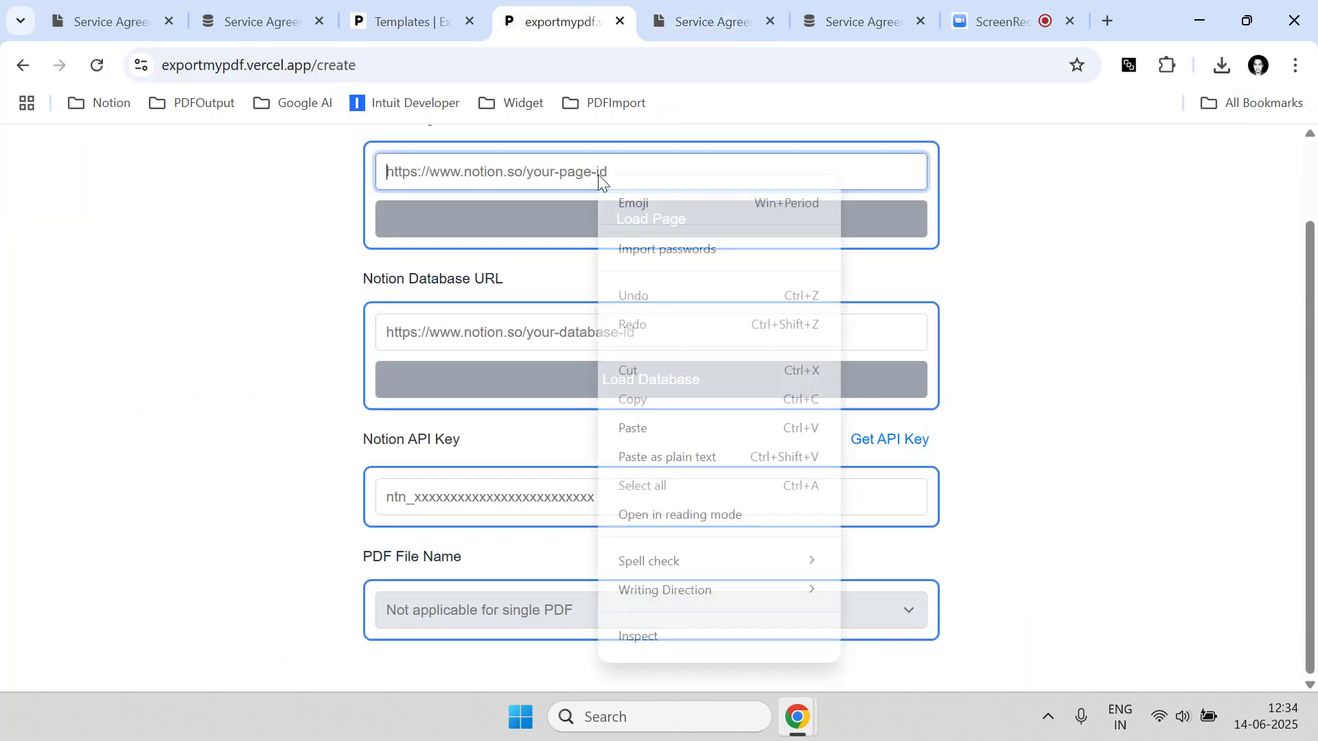
click(644, 426)
click(667, 240)
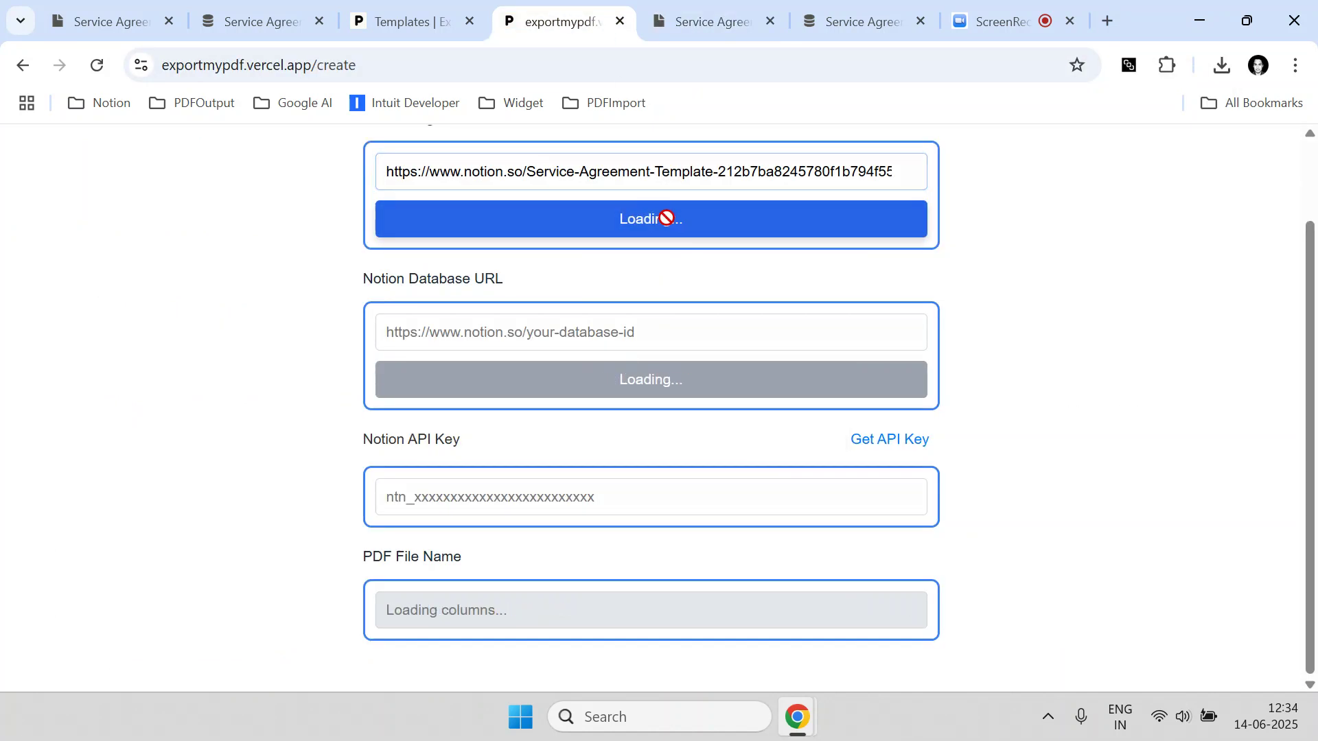
Export the duplicated template as a single PDF and check its pages in the print preview
scroll(755, 549, down, 1)
click(701, 645)
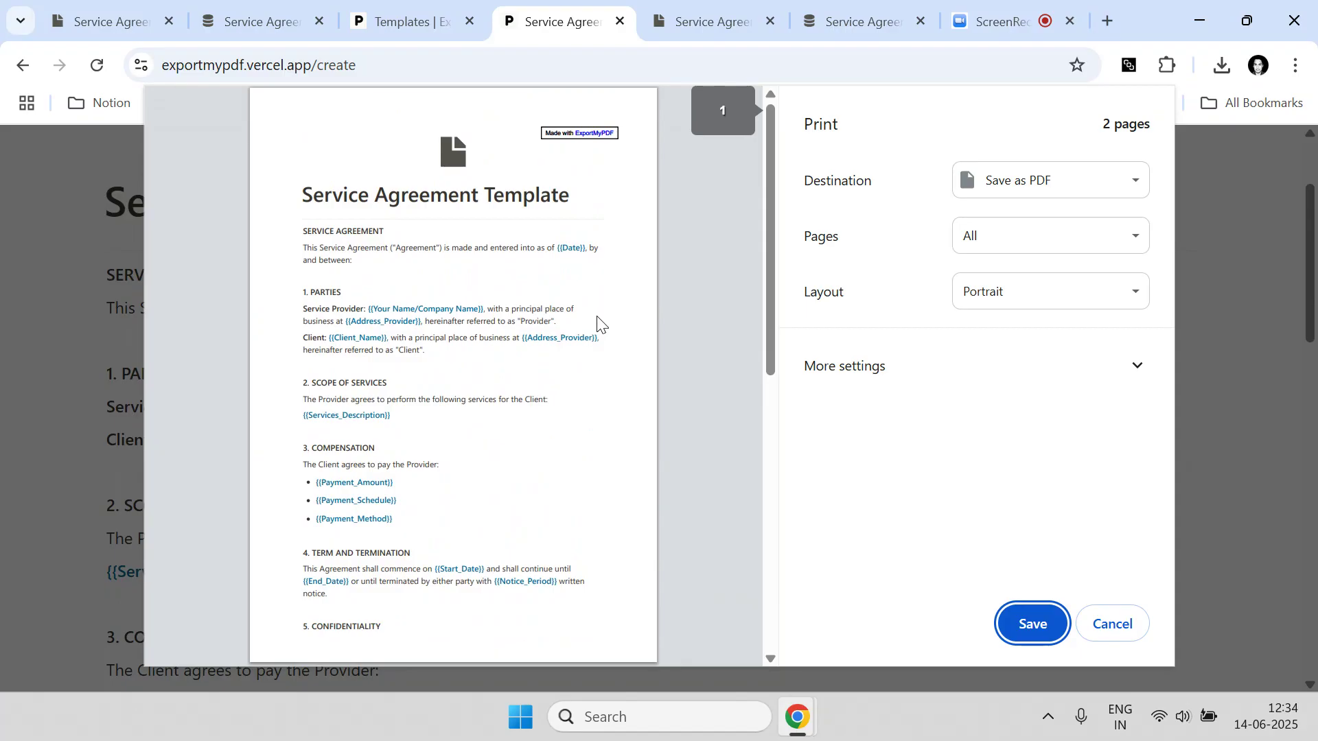
scroll(601, 325, down, 5)
scroll(601, 324, up, 5)
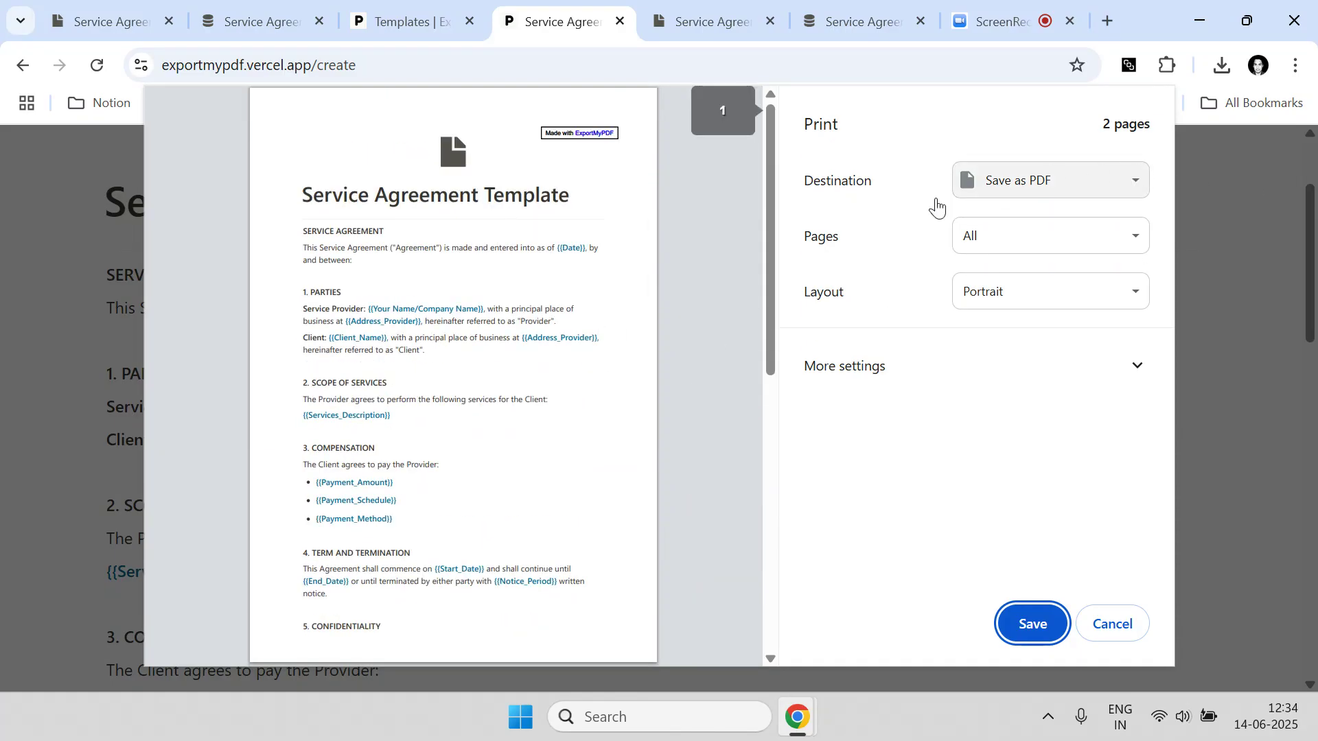
Expand the additional print settings and review layout, paper size, margins and scale, keeping A4 paper and the default margins and scale
click(986, 367)
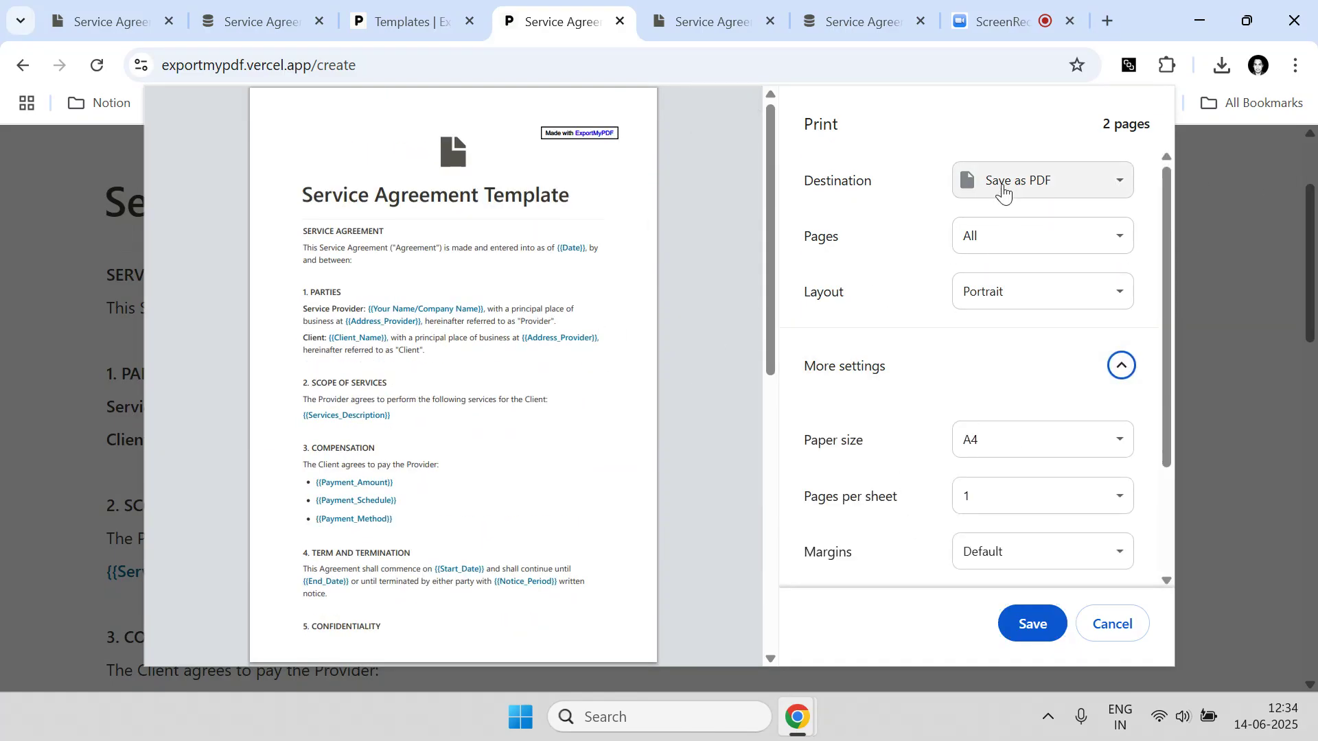
click(997, 302)
click(1028, 449)
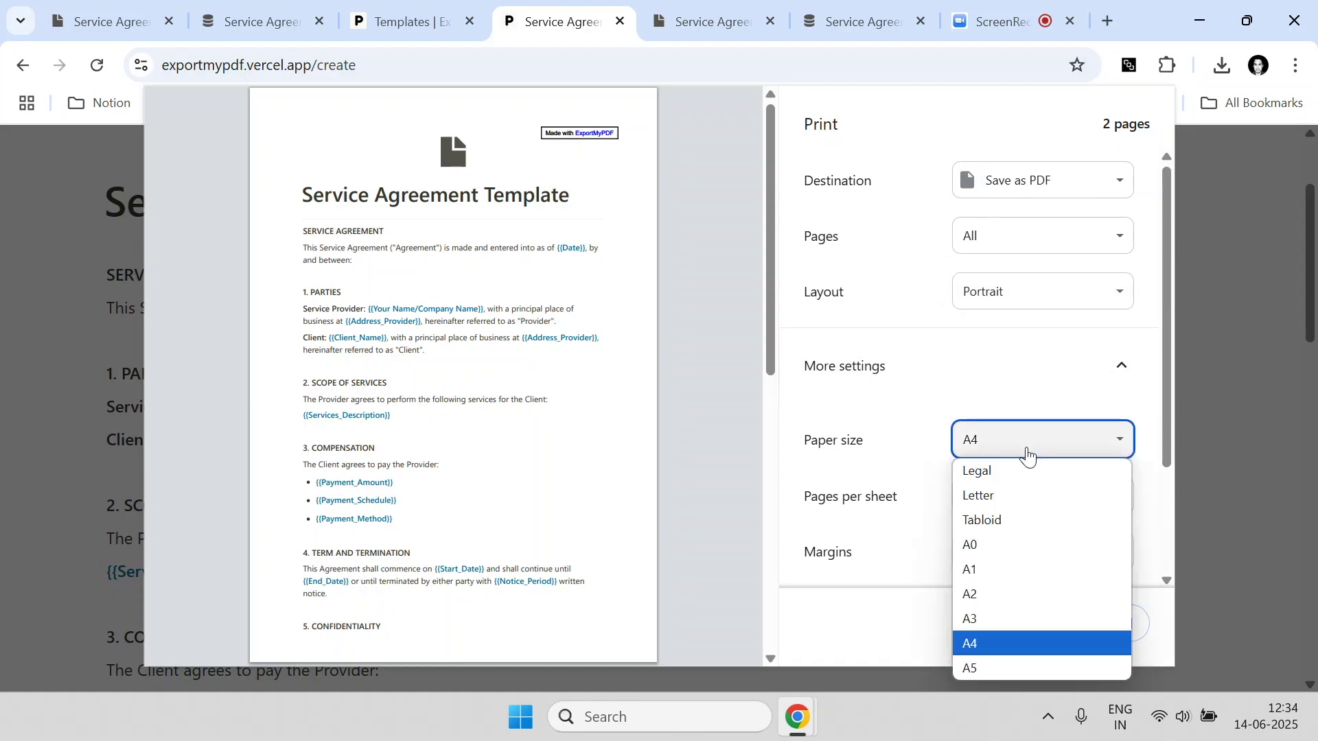
click(1012, 648)
scroll(964, 456, down, 2)
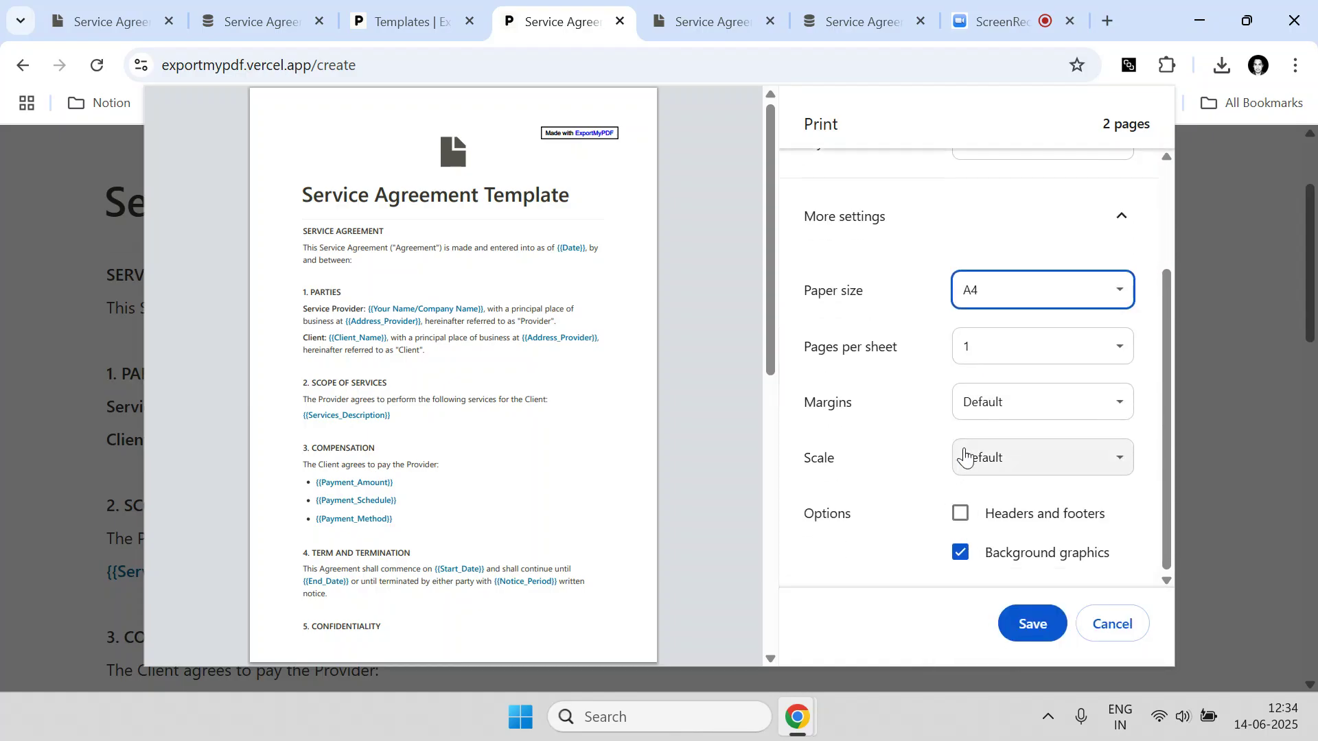
click(971, 407)
click(925, 431)
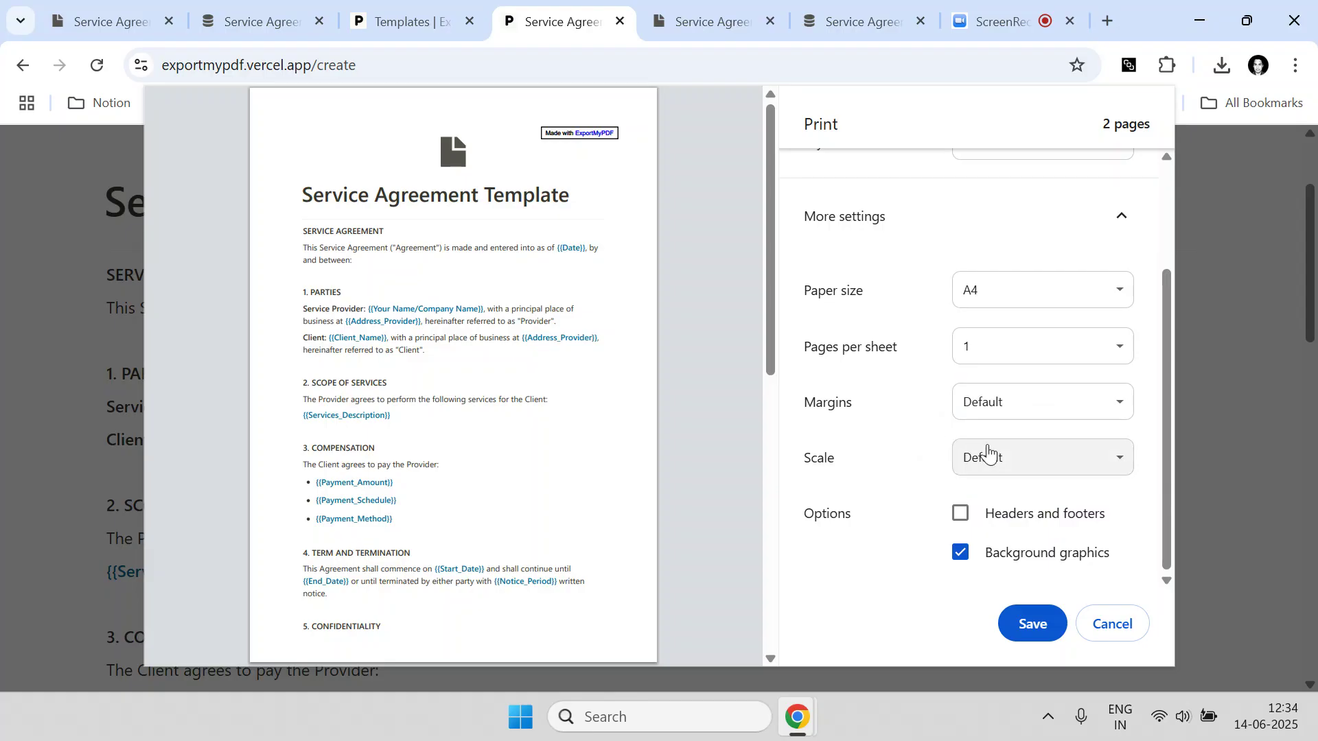
click(986, 453)
click(1001, 489)
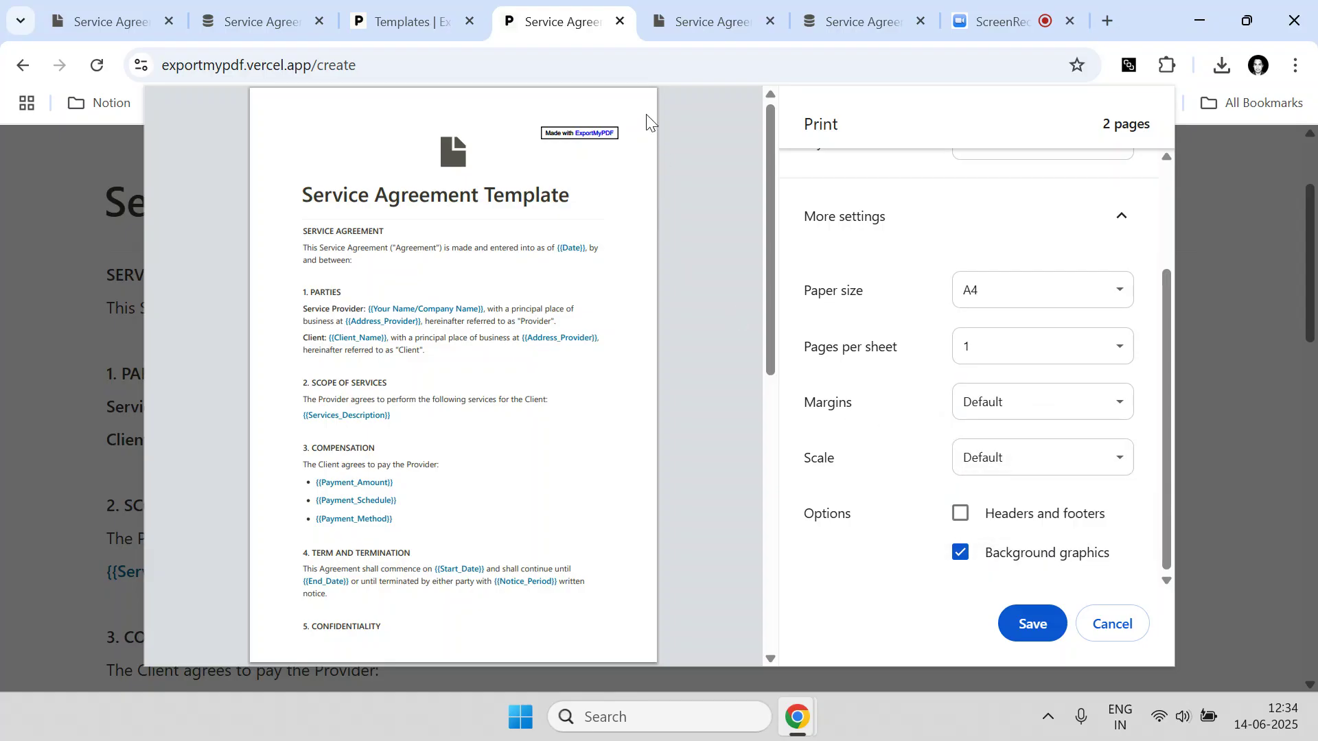
Try a custom print scale of 95, and restore the default scale
click(997, 460)
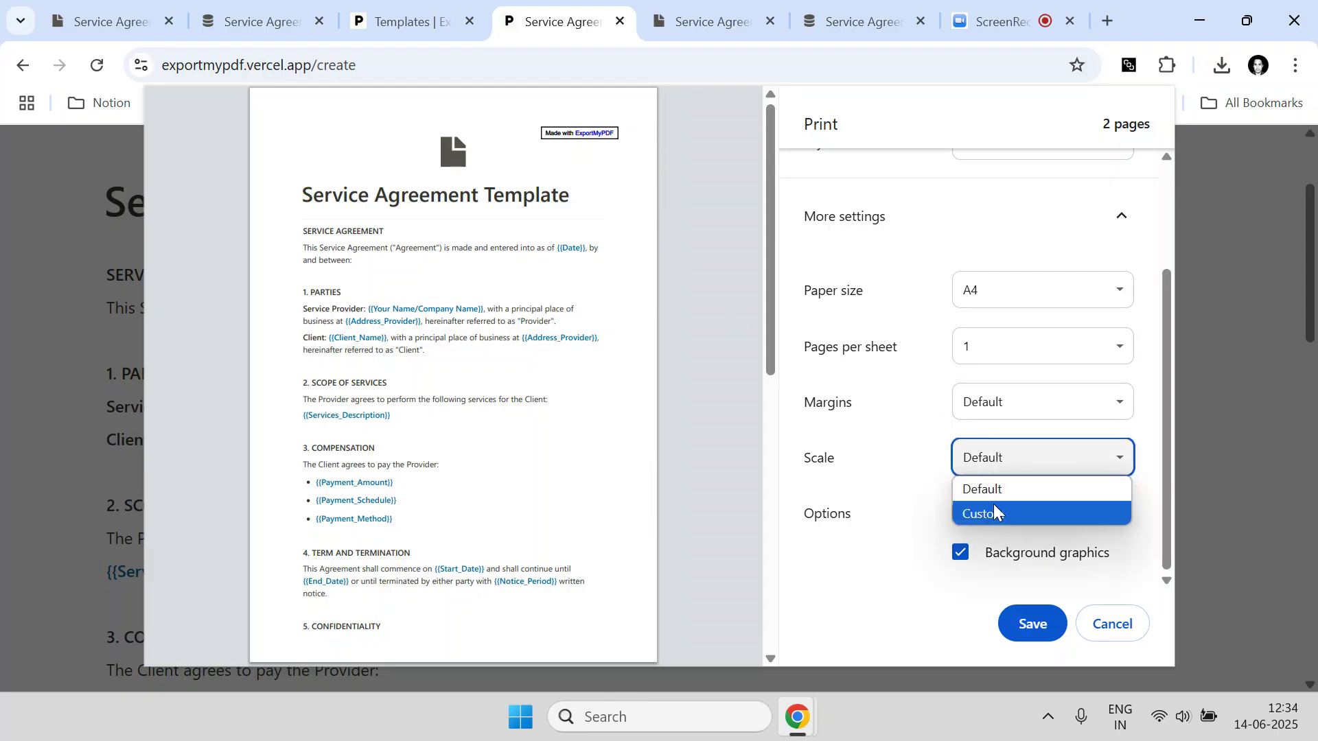
click(1006, 515)
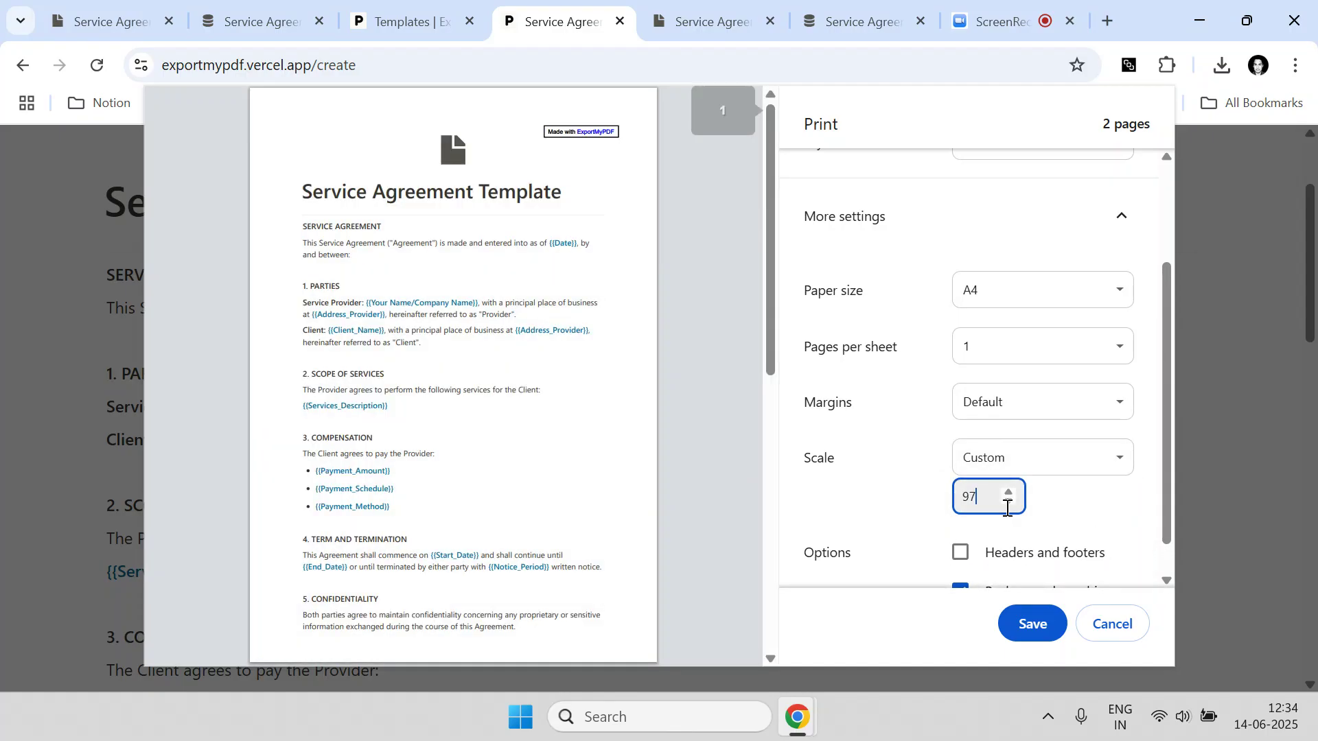
click(1014, 461)
click(1014, 464)
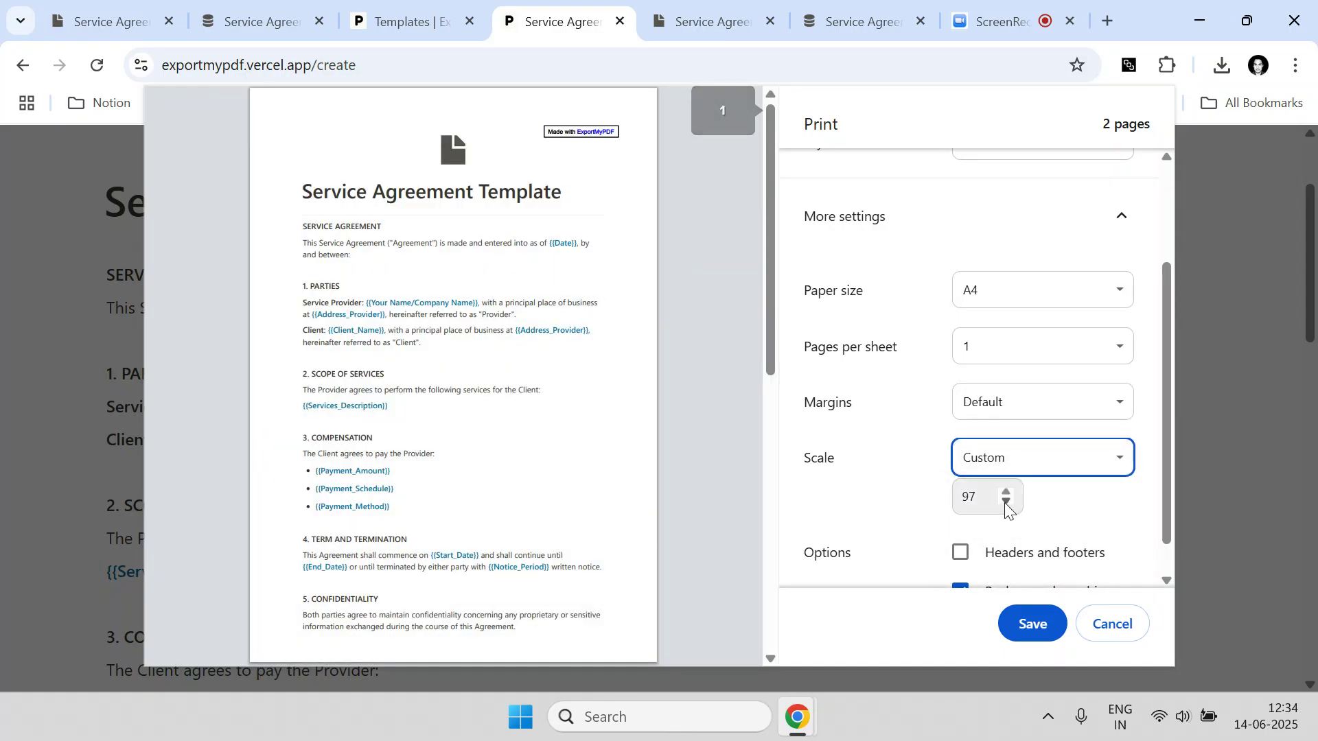
click(1007, 501)
click(1007, 501)
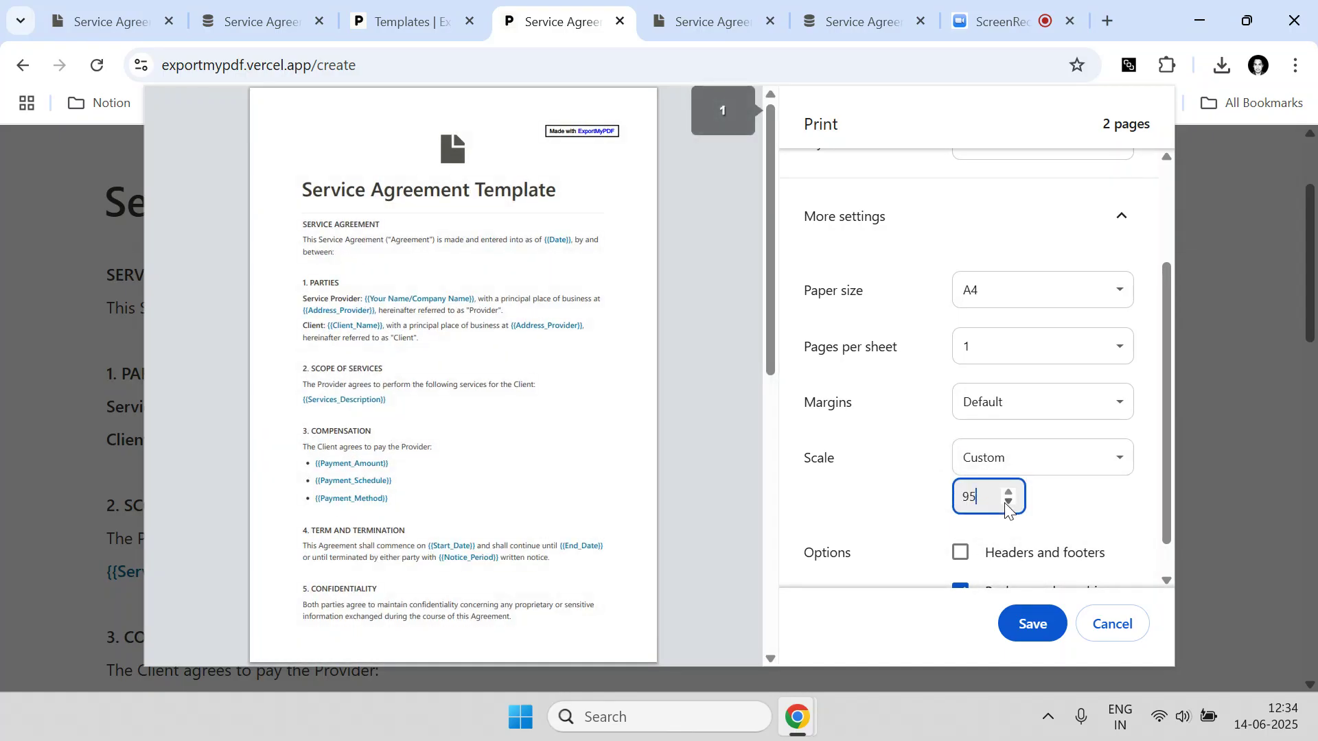
click(1008, 462)
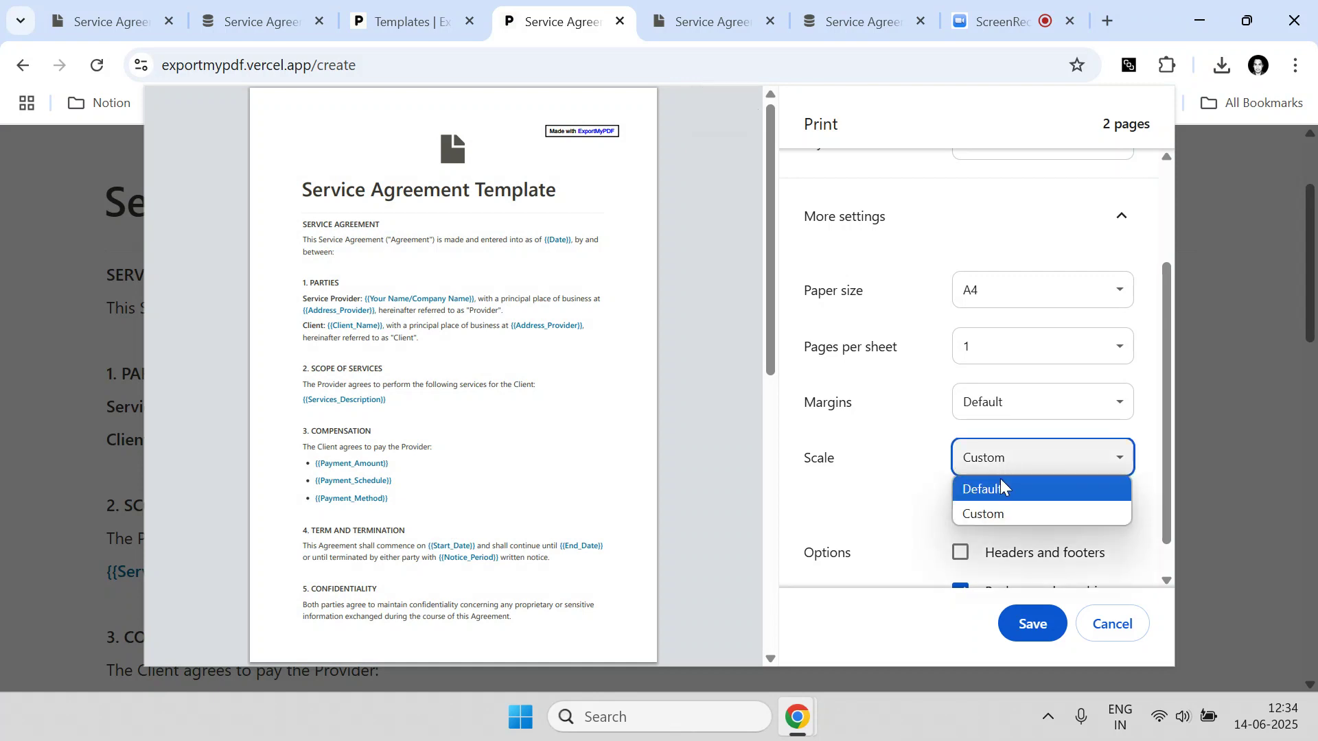
click(1001, 488)
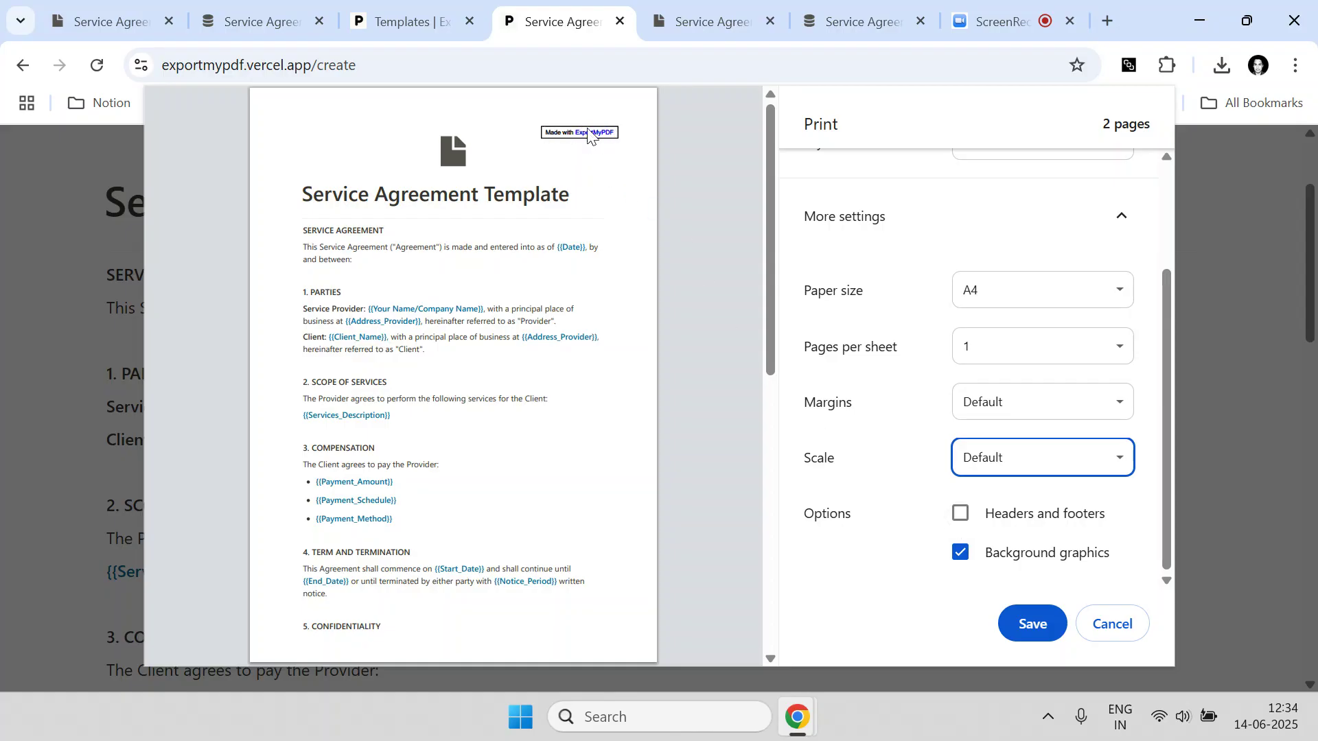
Check the previewed pages and save the PDF to the Desktop as Service Agreement Template
scroll(465, 432, down, 10)
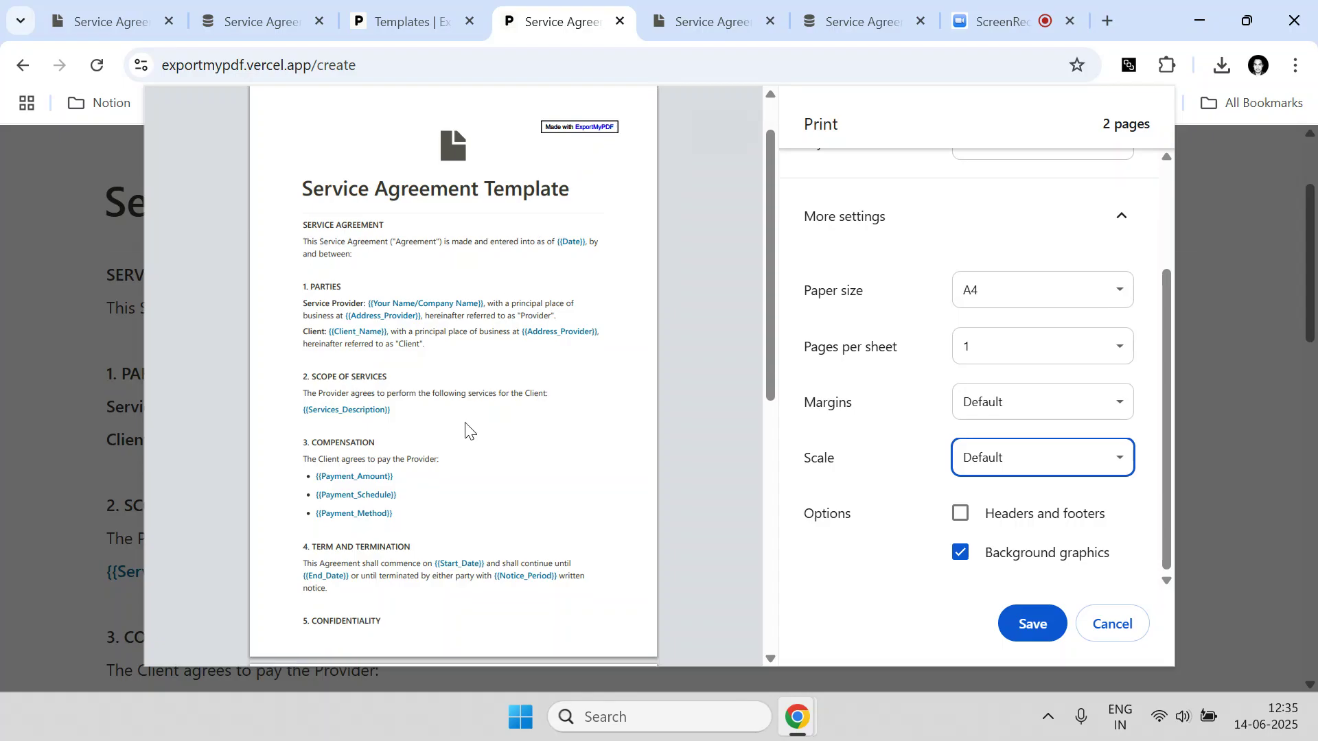
scroll(508, 343, up, 10)
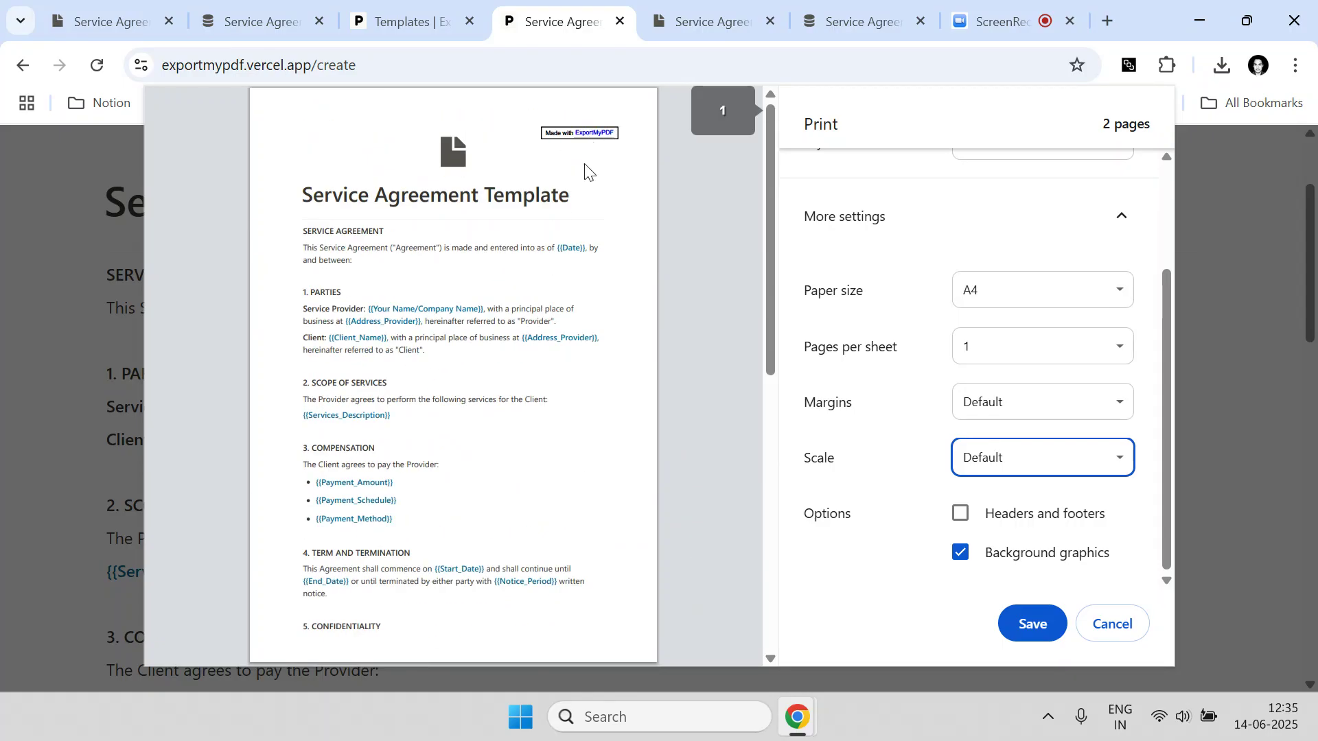
click(1033, 622)
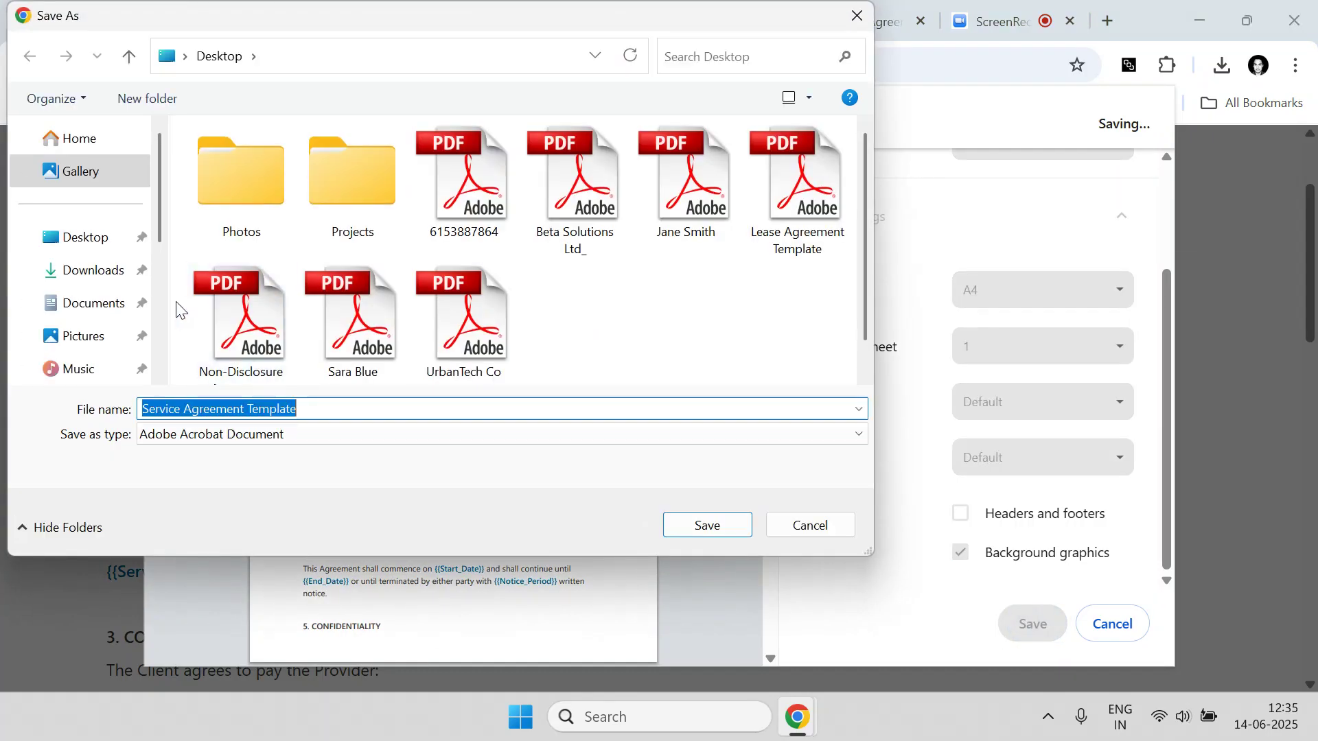
click(96, 245)
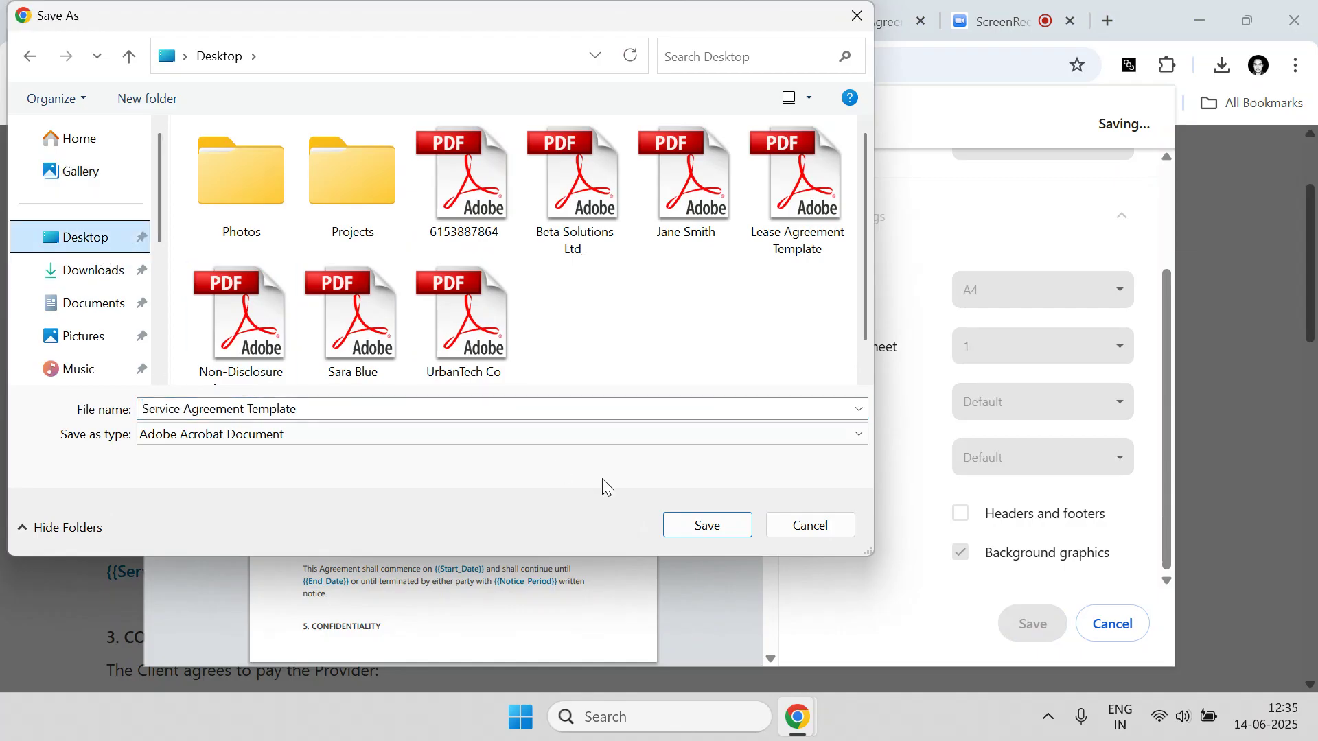
click(687, 529)
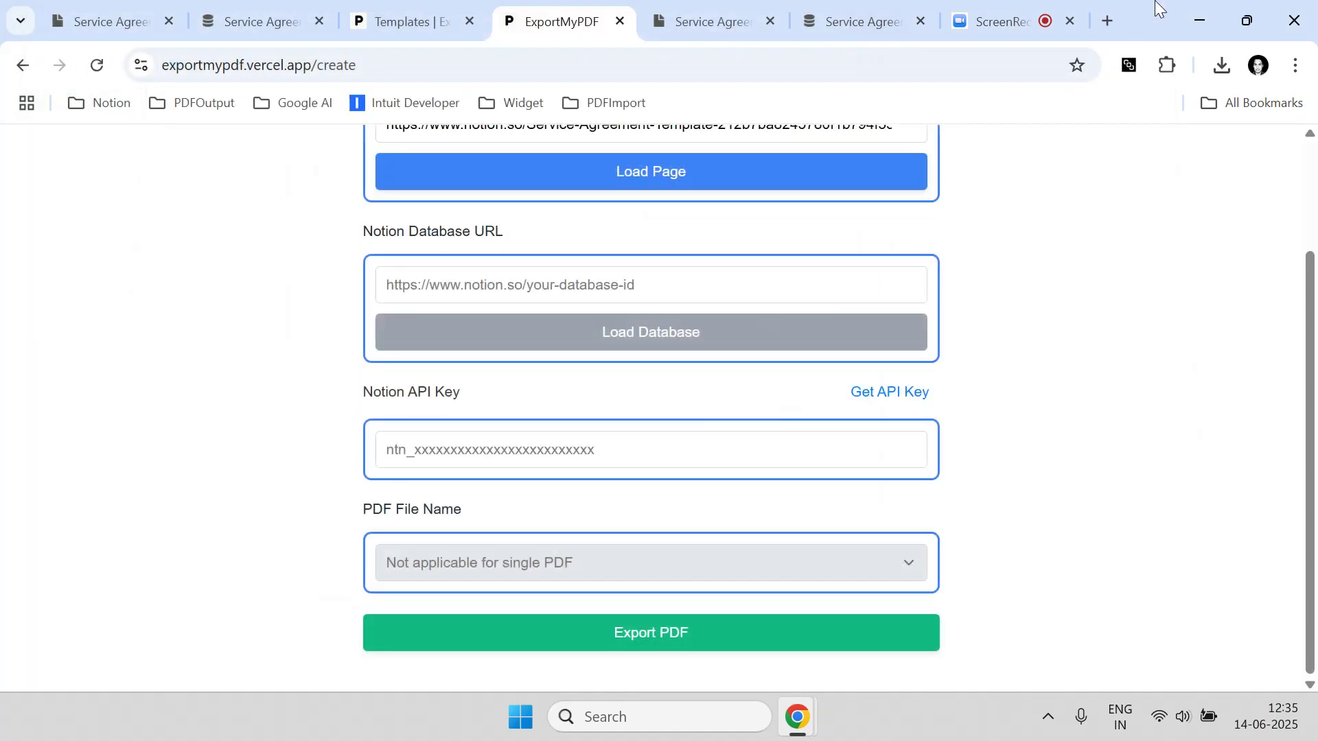
Open the saved Service Agreement Template PDF from the desktop, read through both pages and close it
click(1199, 21)
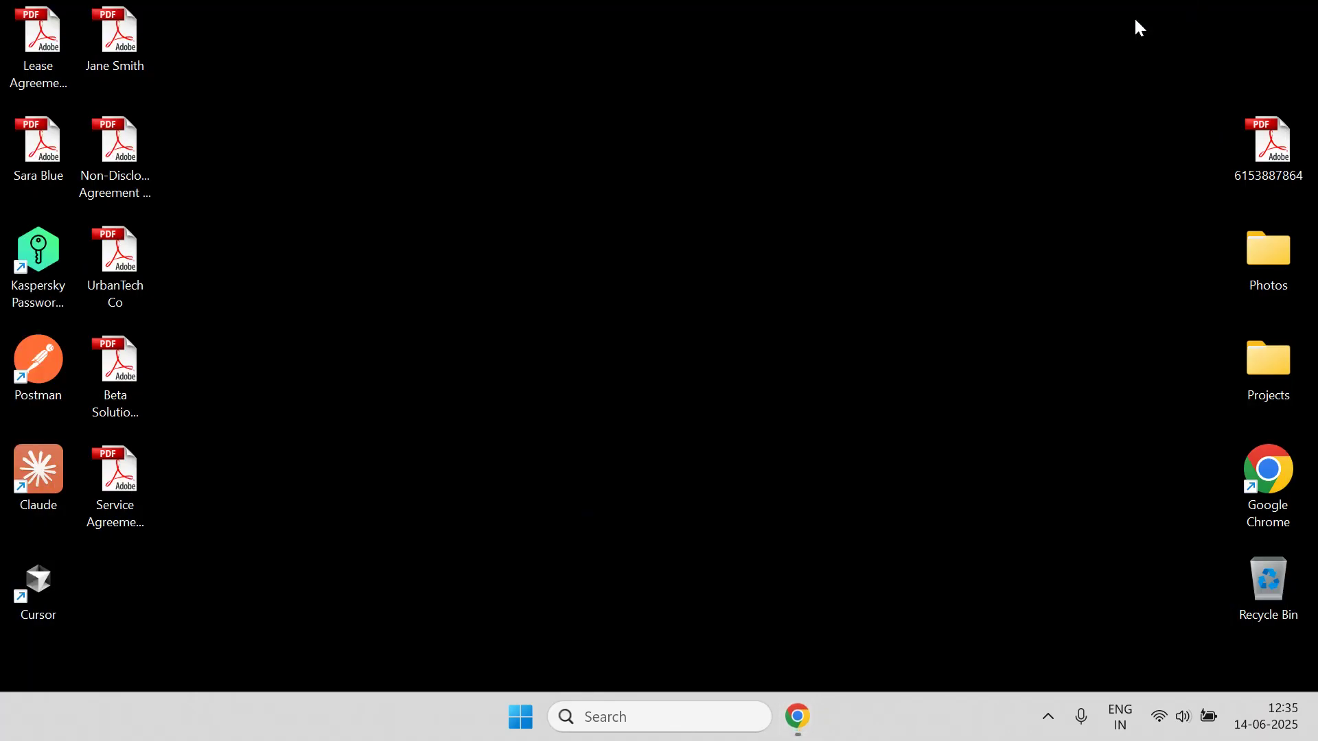
double_click(121, 484)
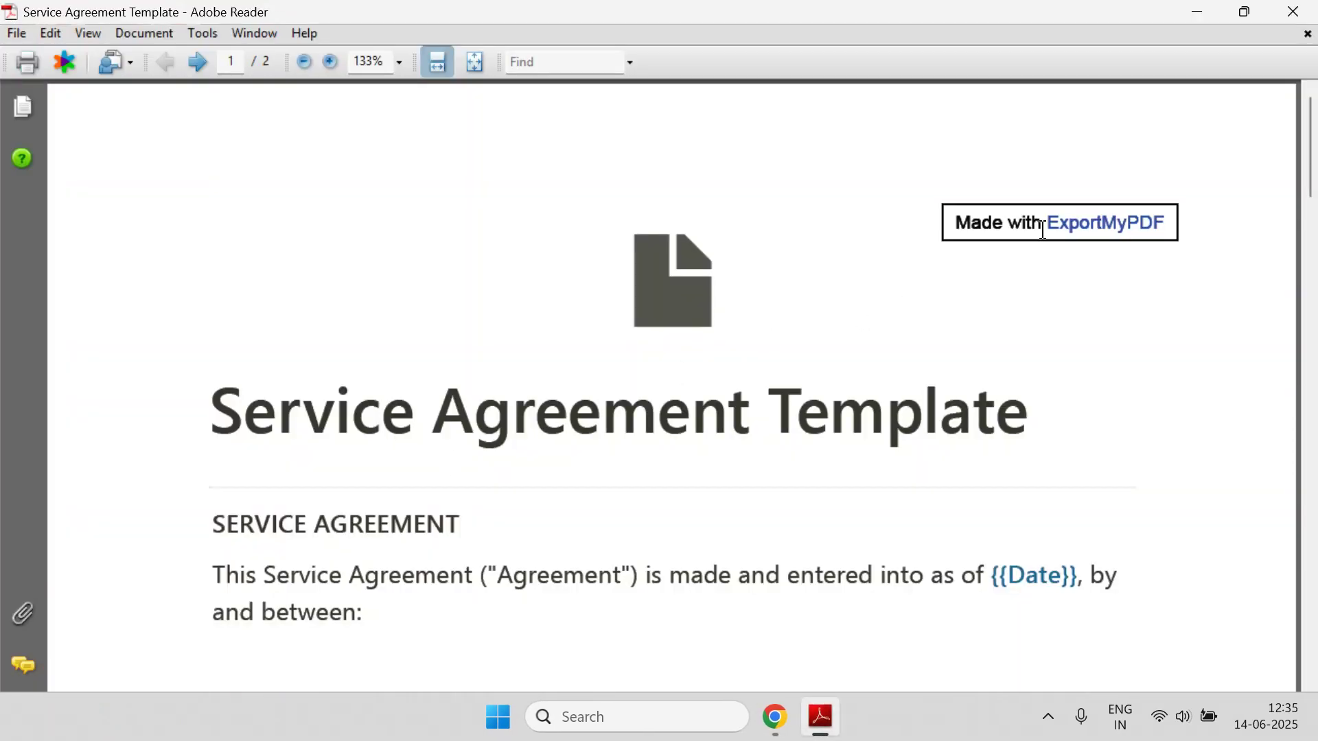
scroll(1018, 245, down, 10)
scroll(968, 254, down, 10)
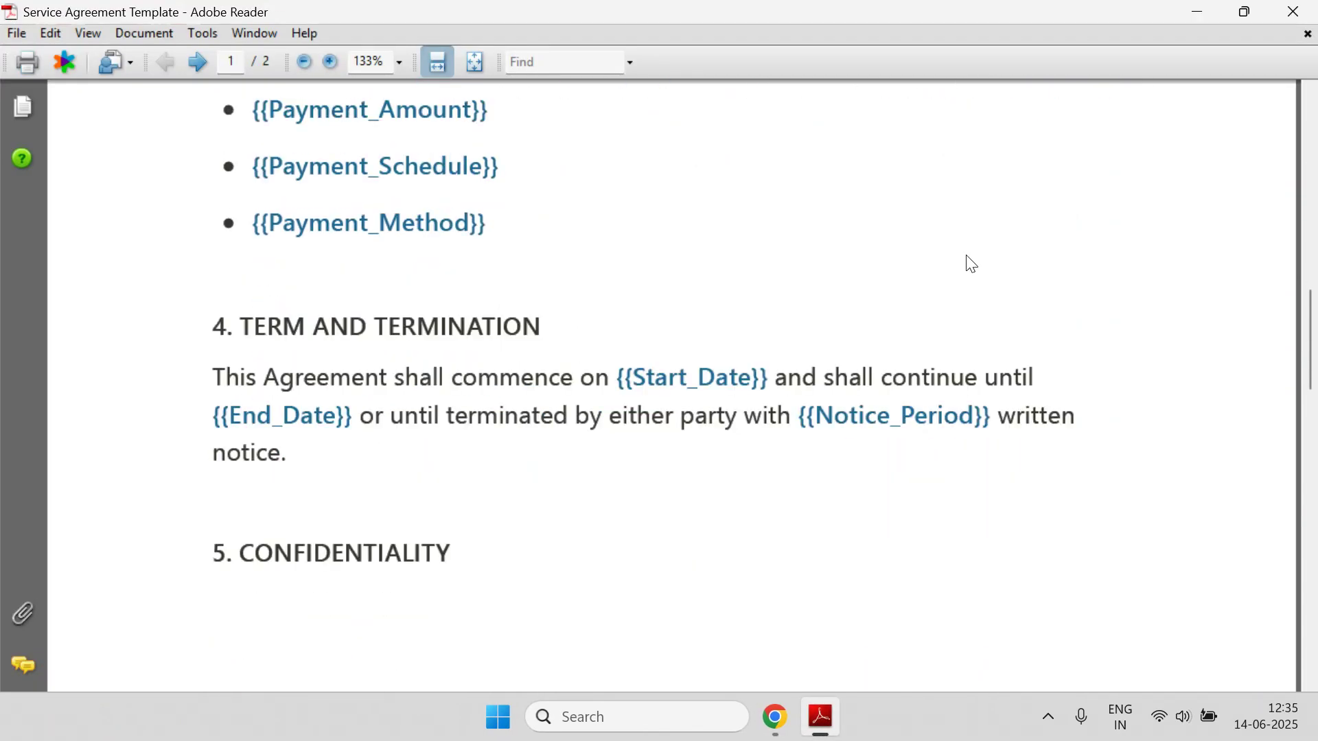
scroll(903, 291, down, 15)
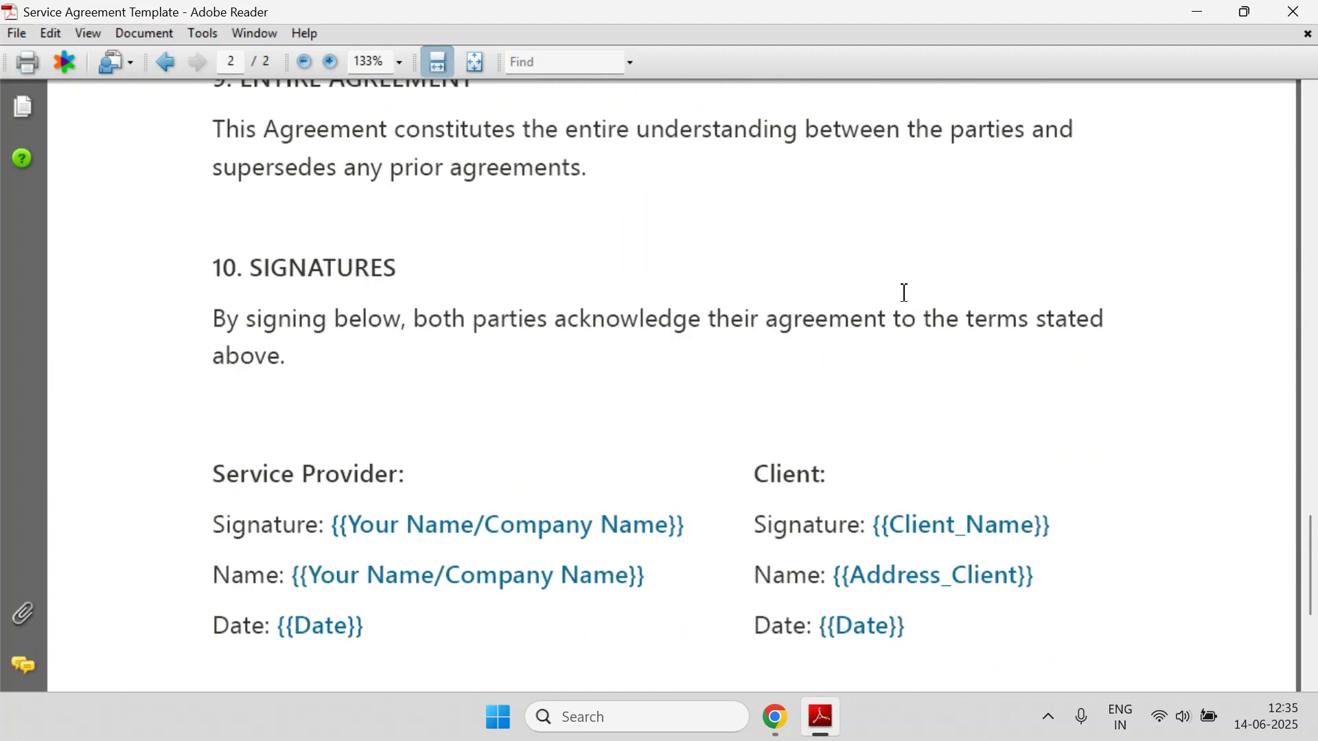
scroll(900, 295, up, 12)
scroll(892, 312, up, 20)
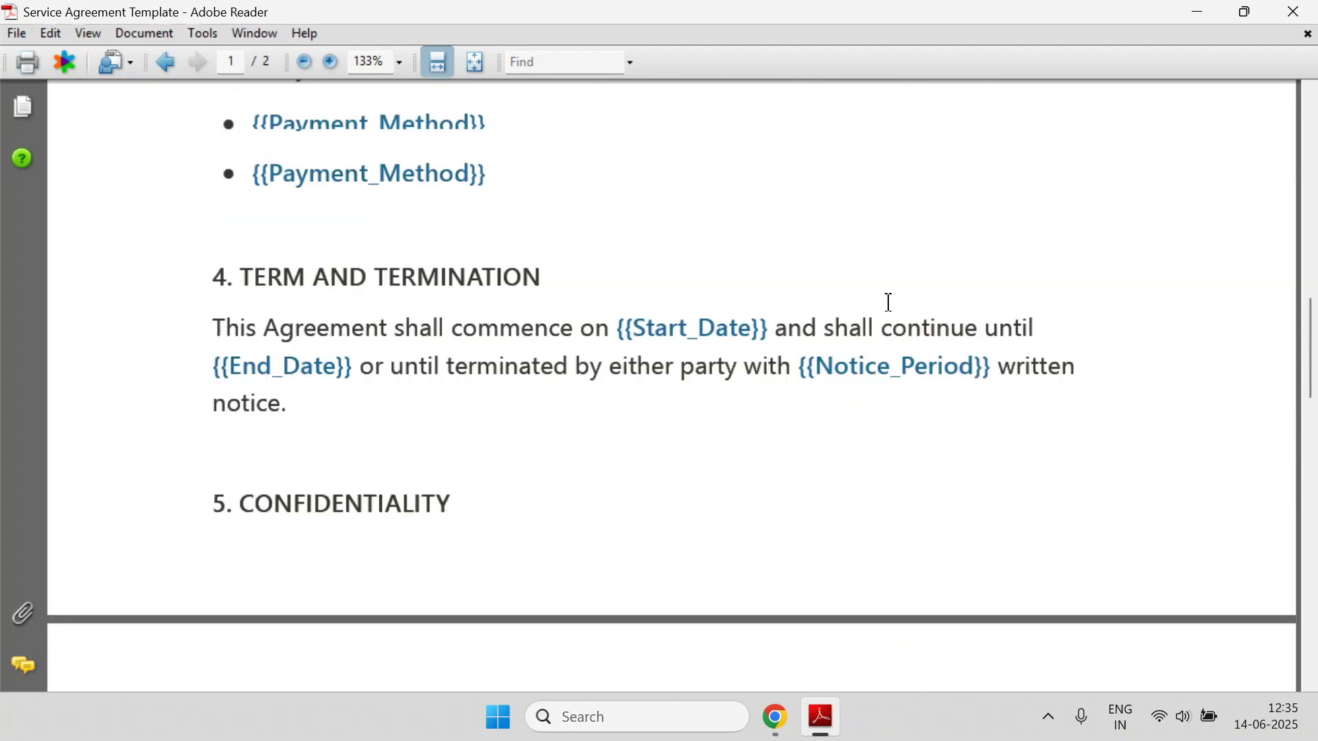
scroll(866, 315, down, 18)
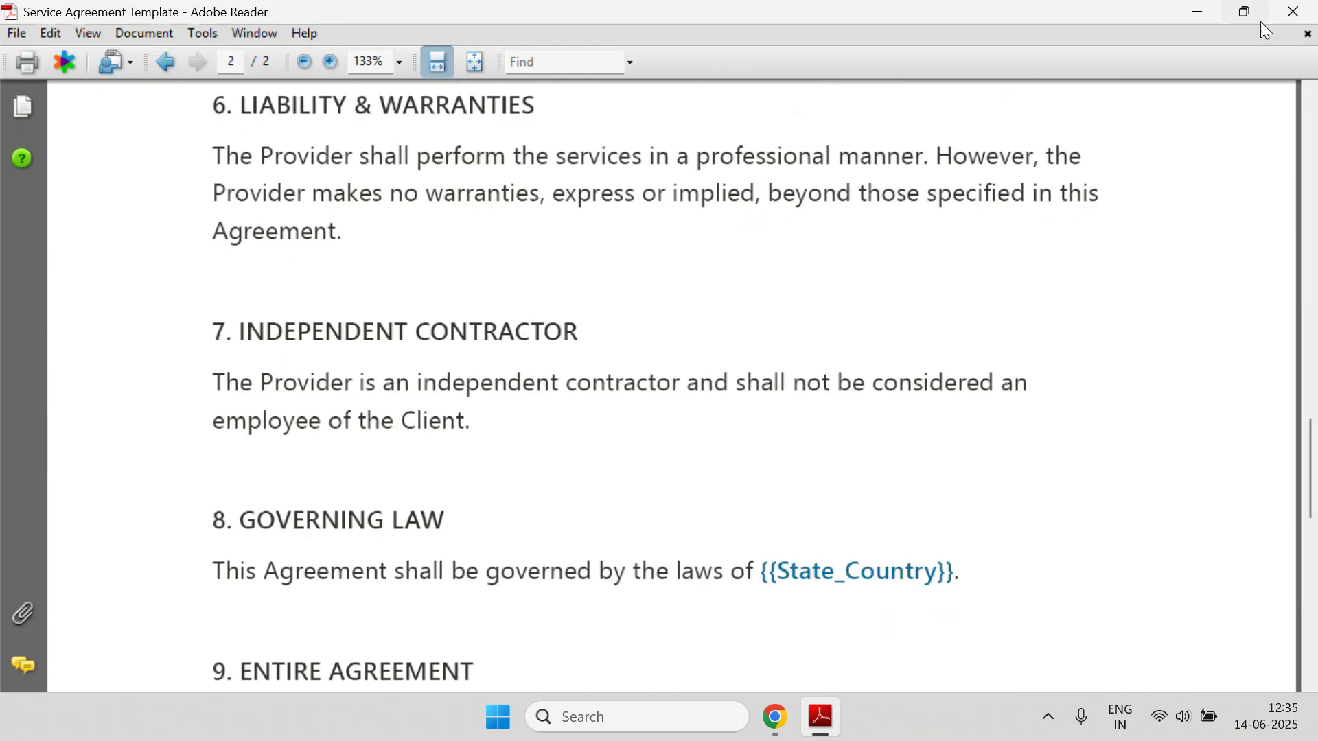
click(1292, 12)
Return to the ExportMyPDF creation page in Chrome and look over its Remove Watermark option and page and database fields
mouse_move(797, 716)
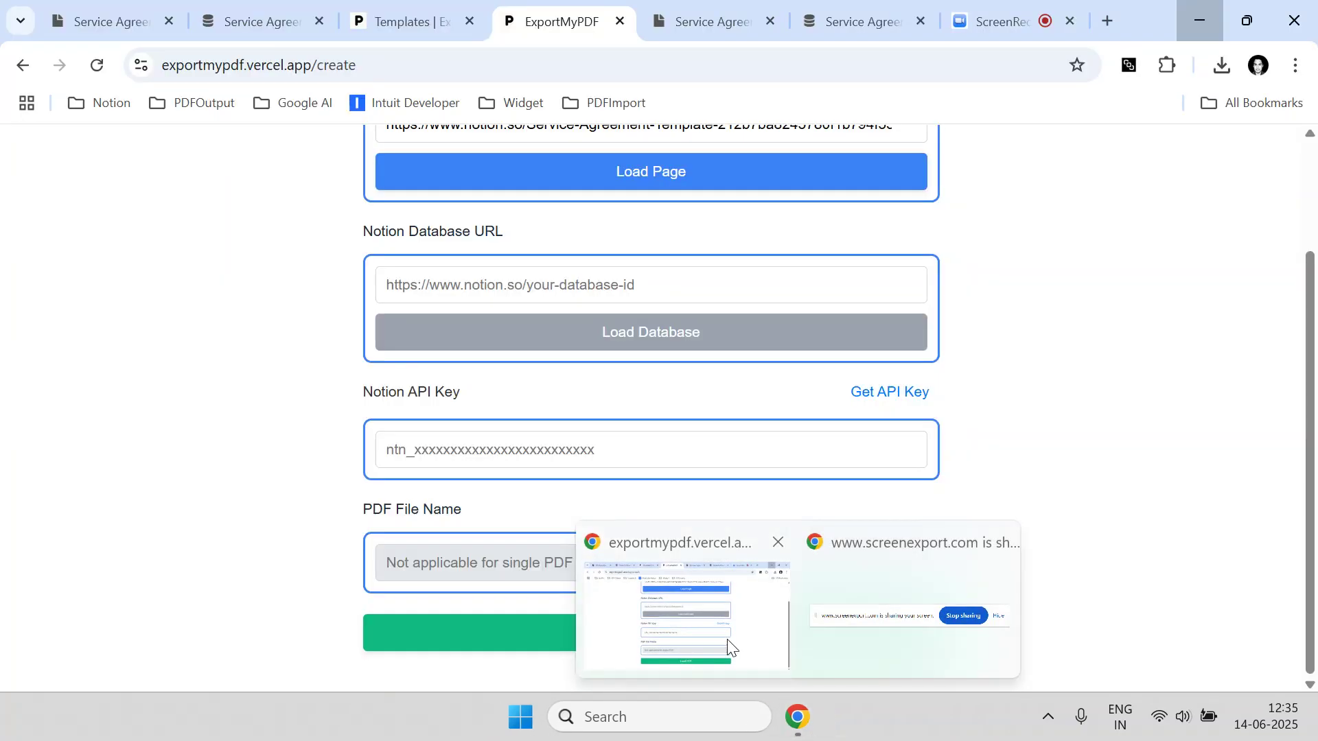
click(727, 640)
scroll(621, 178, up, 2)
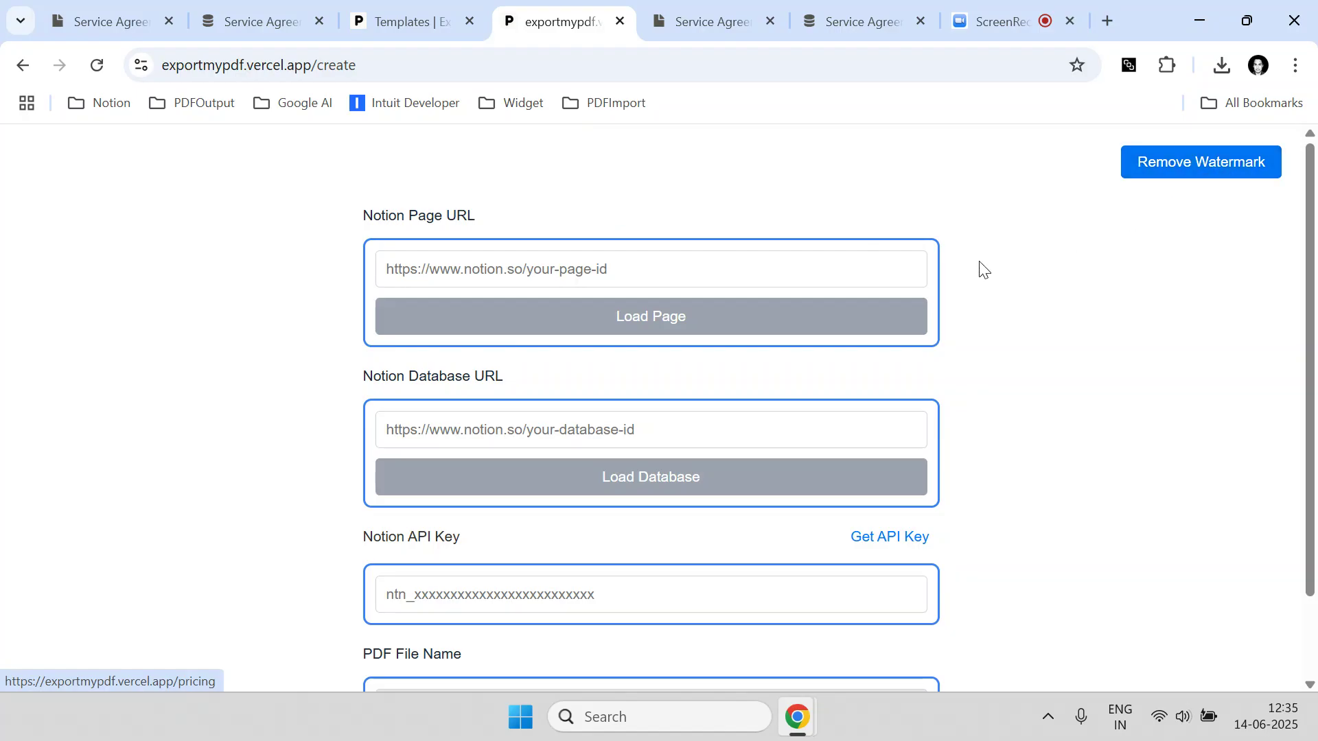
scroll(689, 285, down, 2)
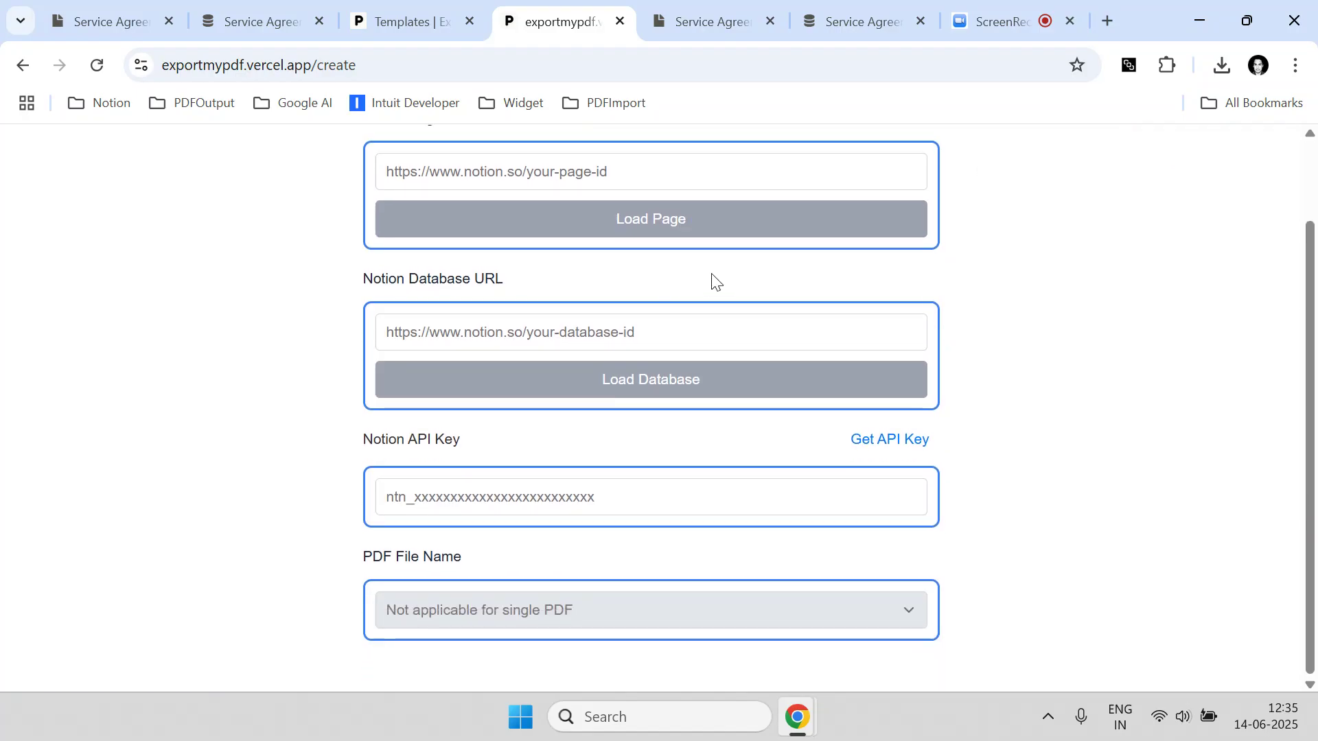
scroll(716, 282, up, 2)
Duplicate the published Service Agreement Database into the private pages of The Accountant Guy workspace and open the copy
click(842, 19)
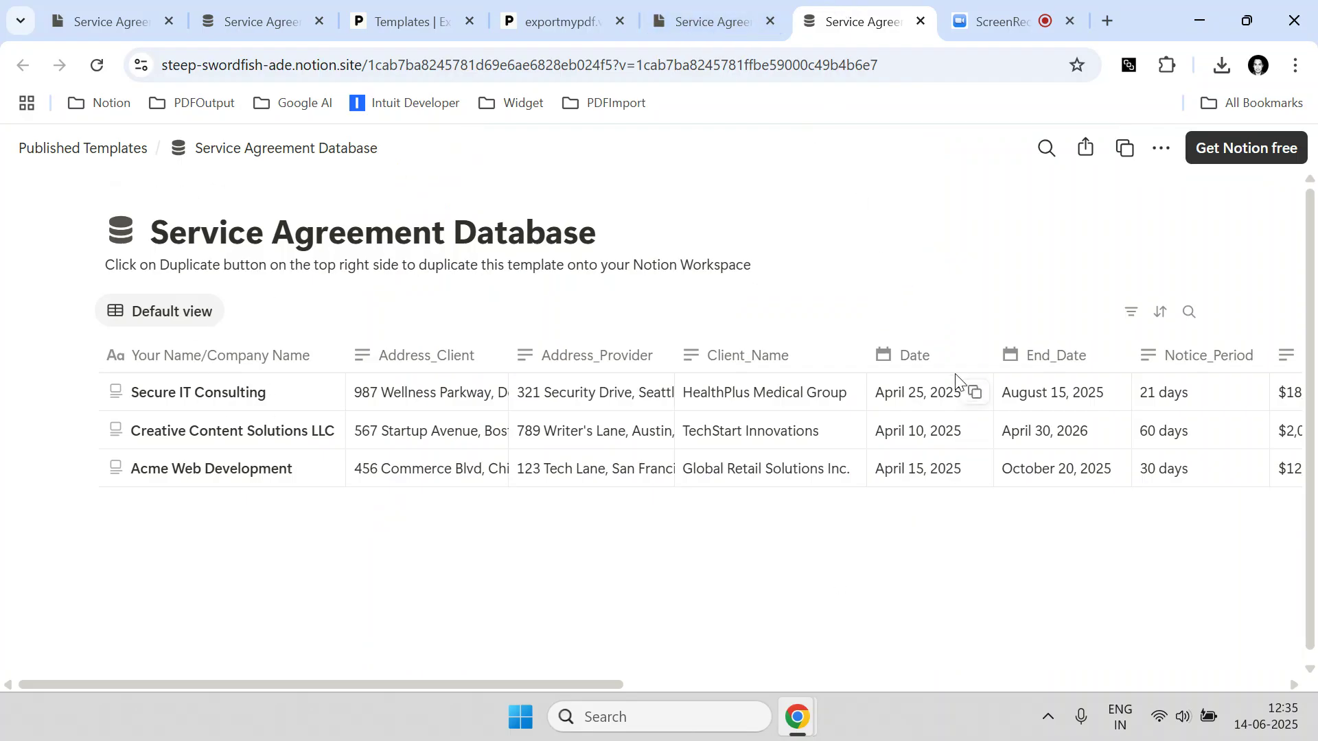
click(1128, 157)
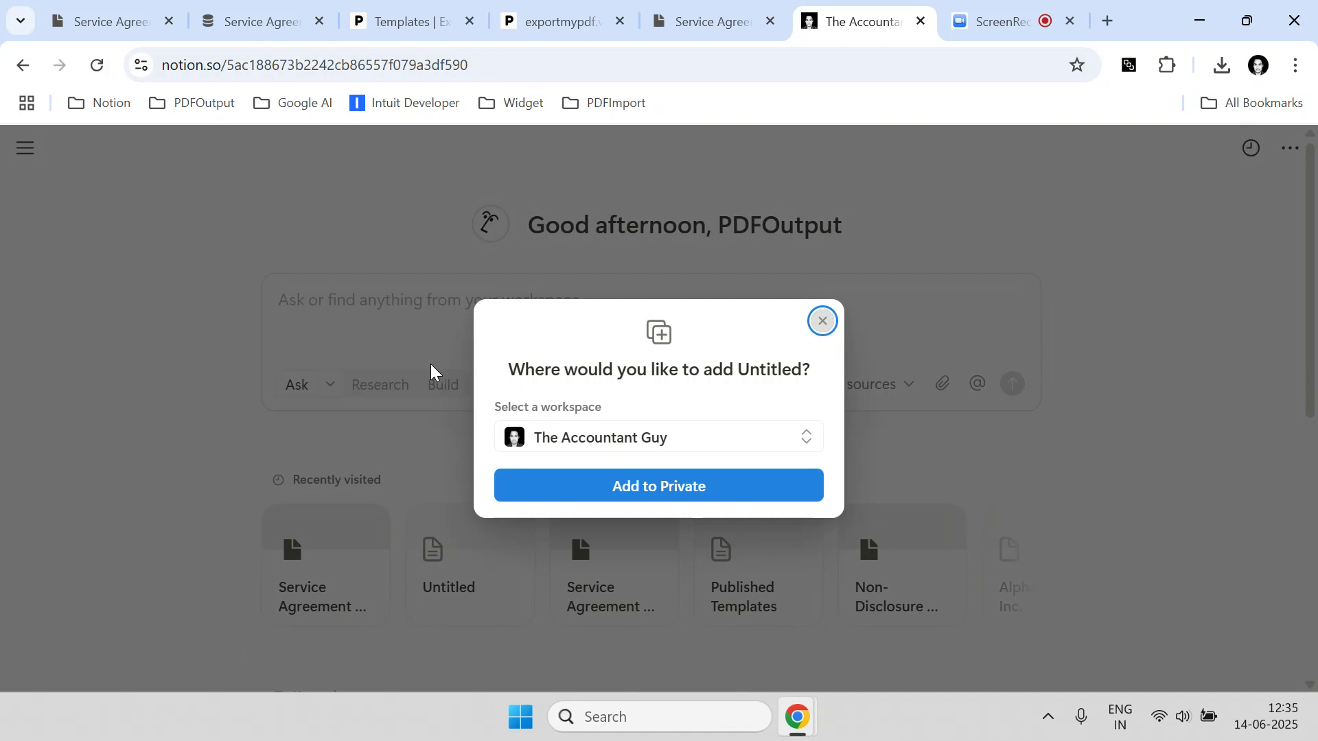
click(657, 515)
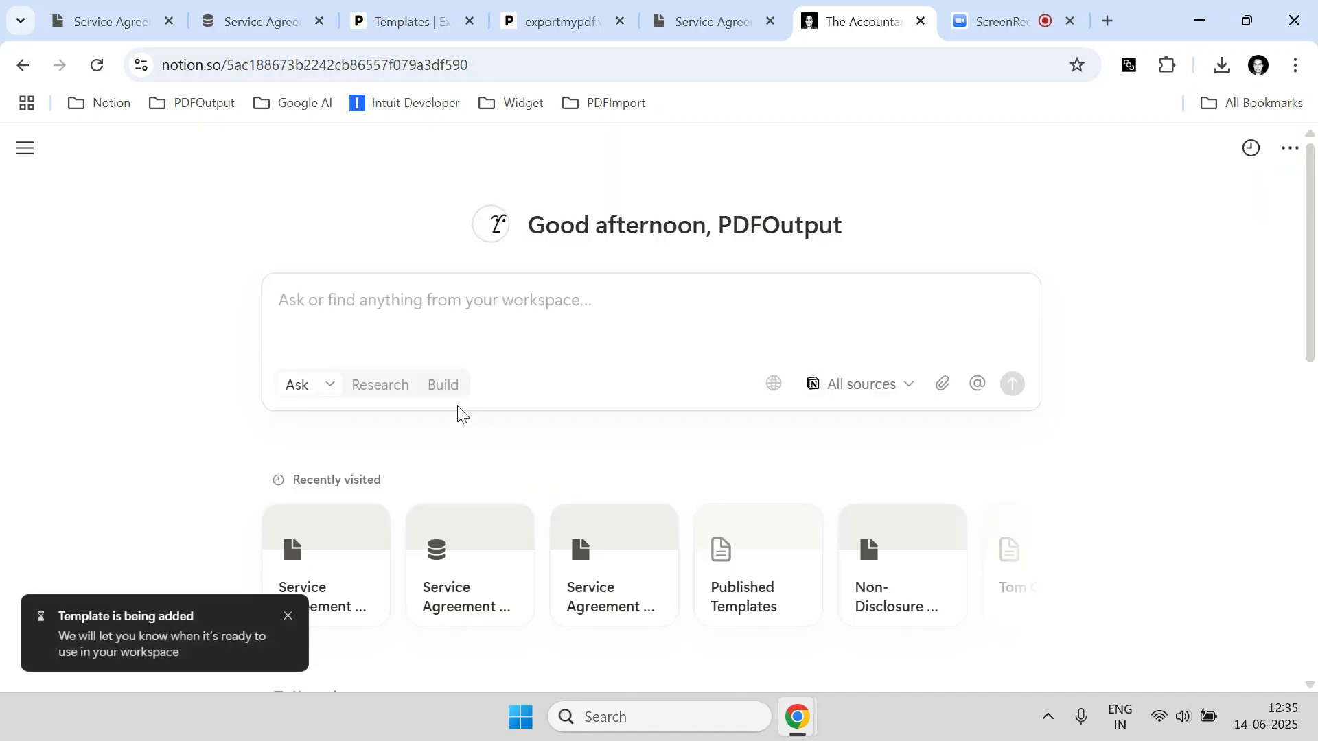
mouse_move(112, 398)
scroll(114, 418, down, 5)
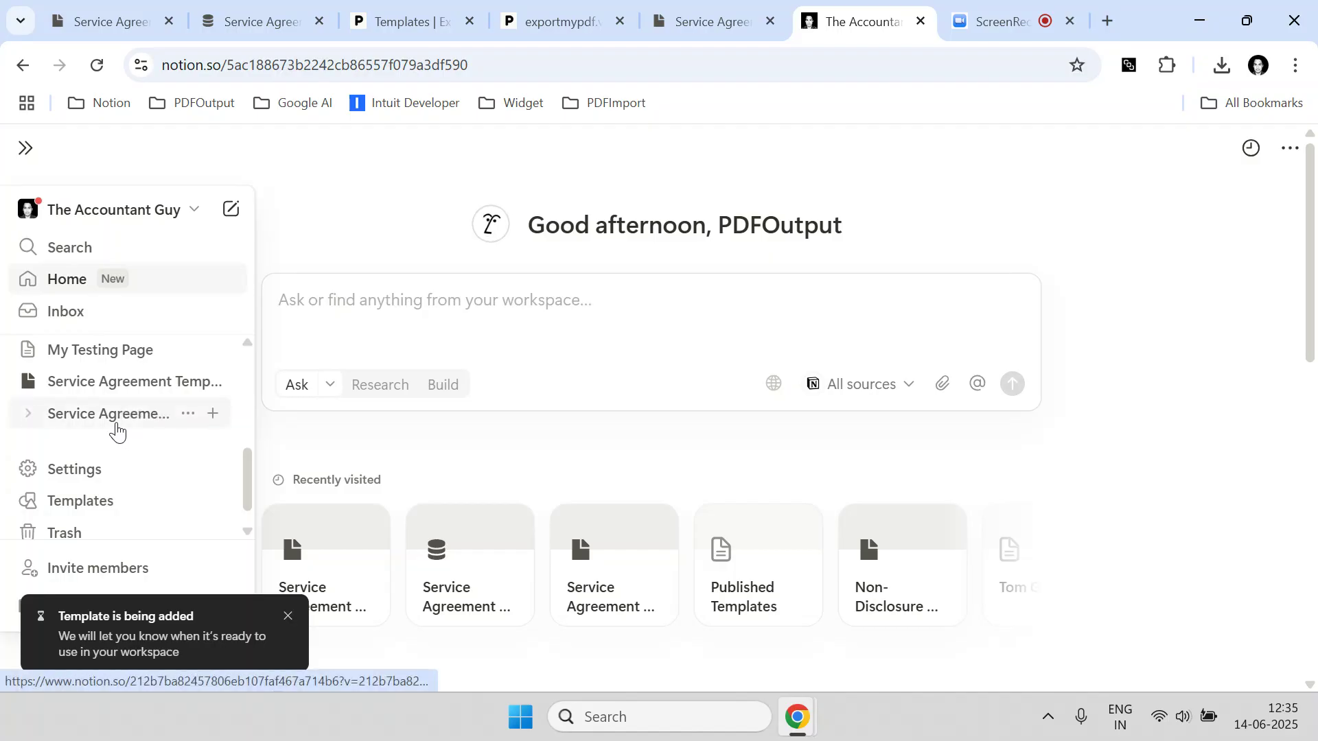
click(108, 420)
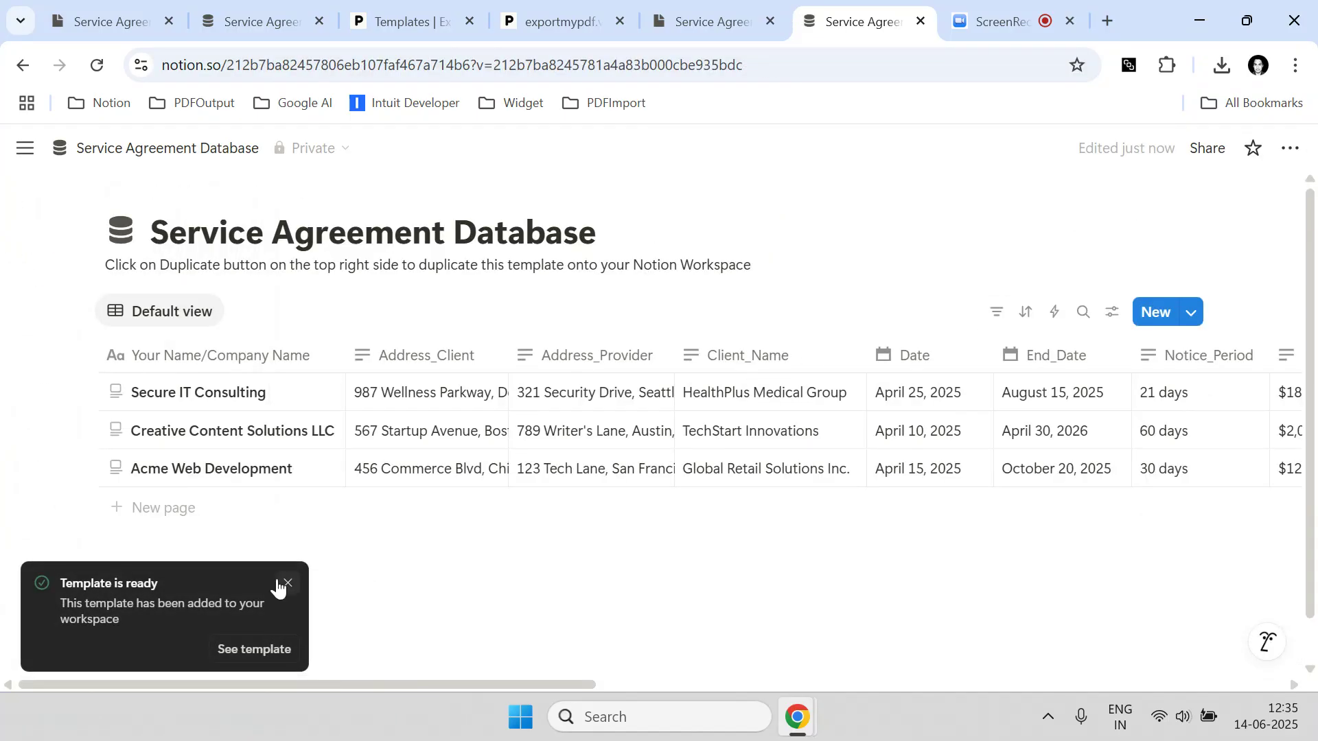
click(278, 583)
Delete the generatePDF property from the duplicated Service Agreement Database
drag(385, 684, 1042, 645)
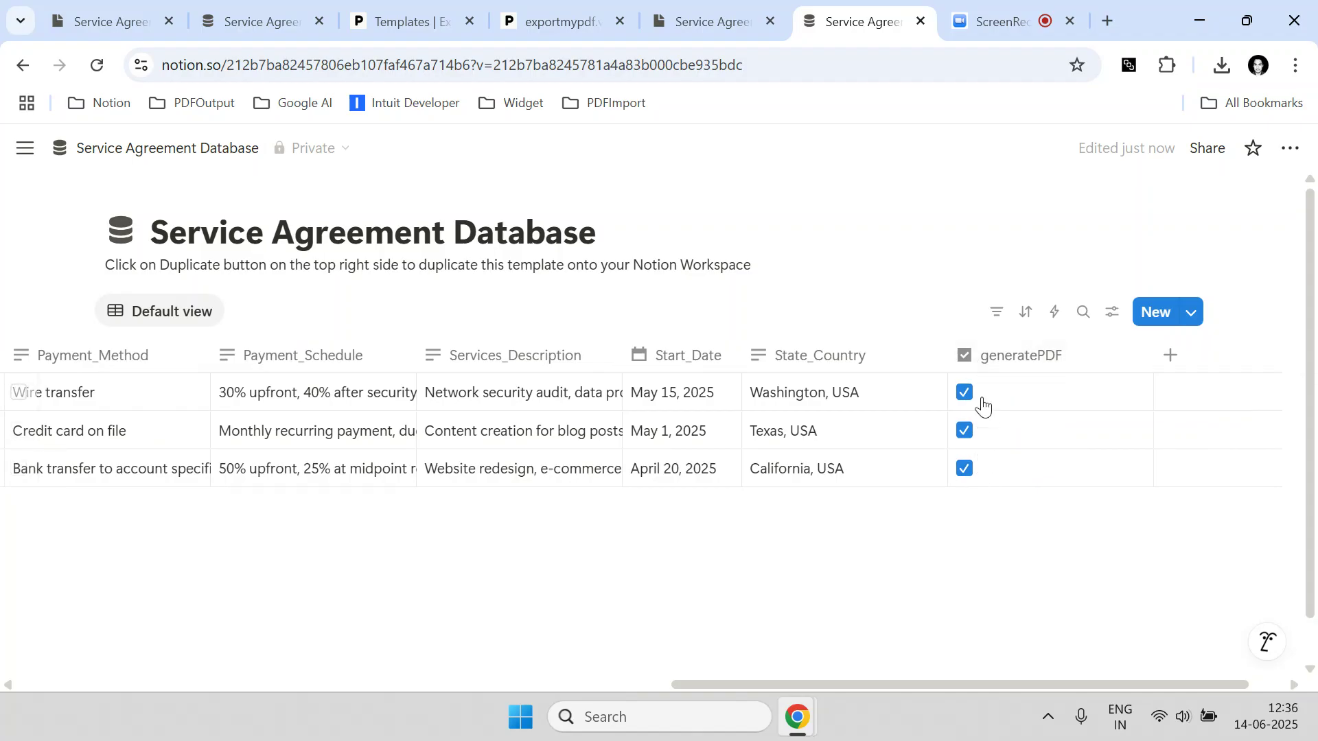
click(1024, 374)
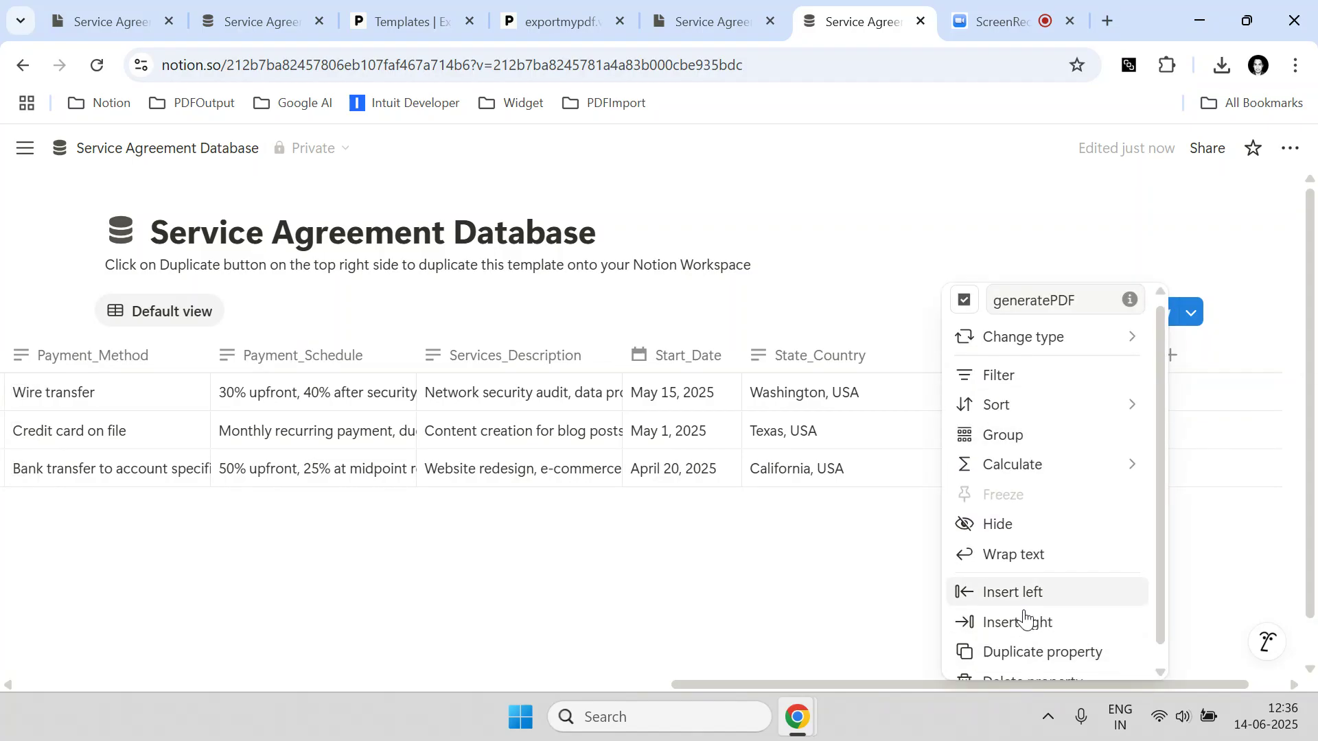
scroll(1027, 620, down, 1)
click(1005, 660)
click(732, 427)
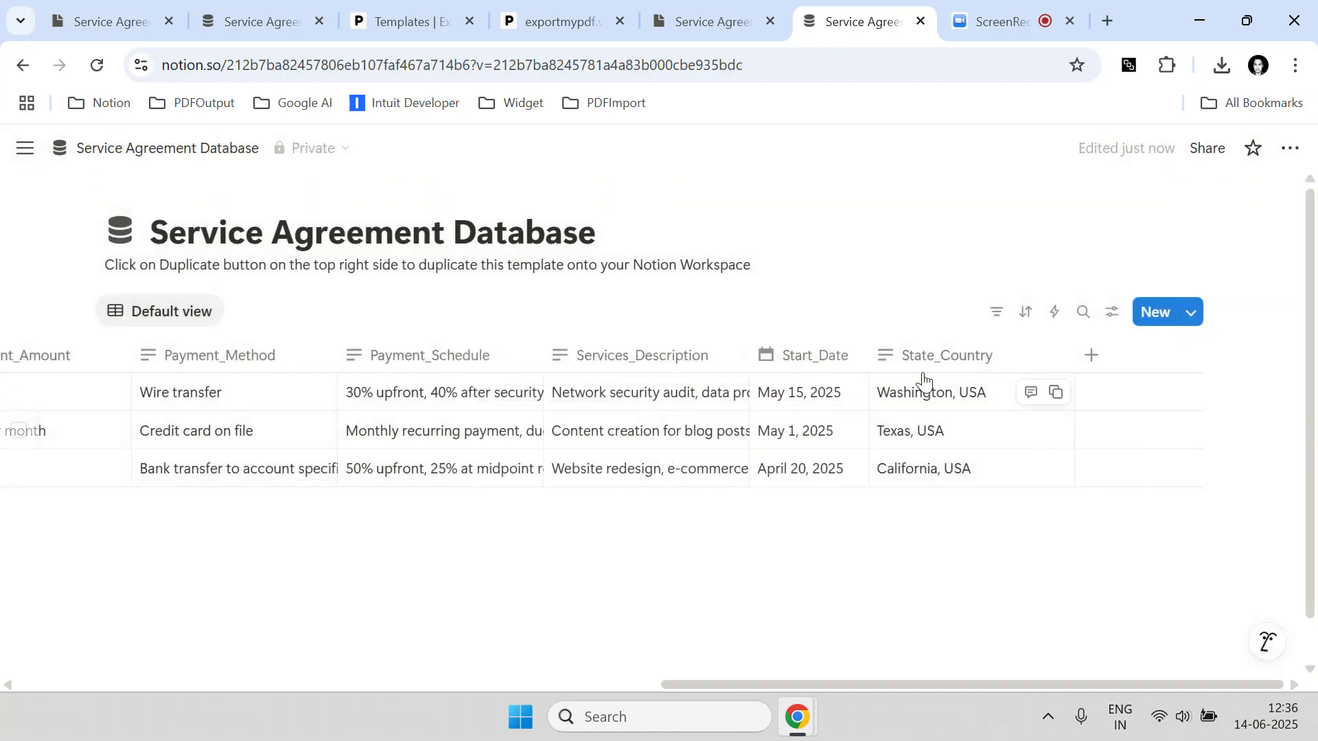
drag(1043, 686, 281, 631)
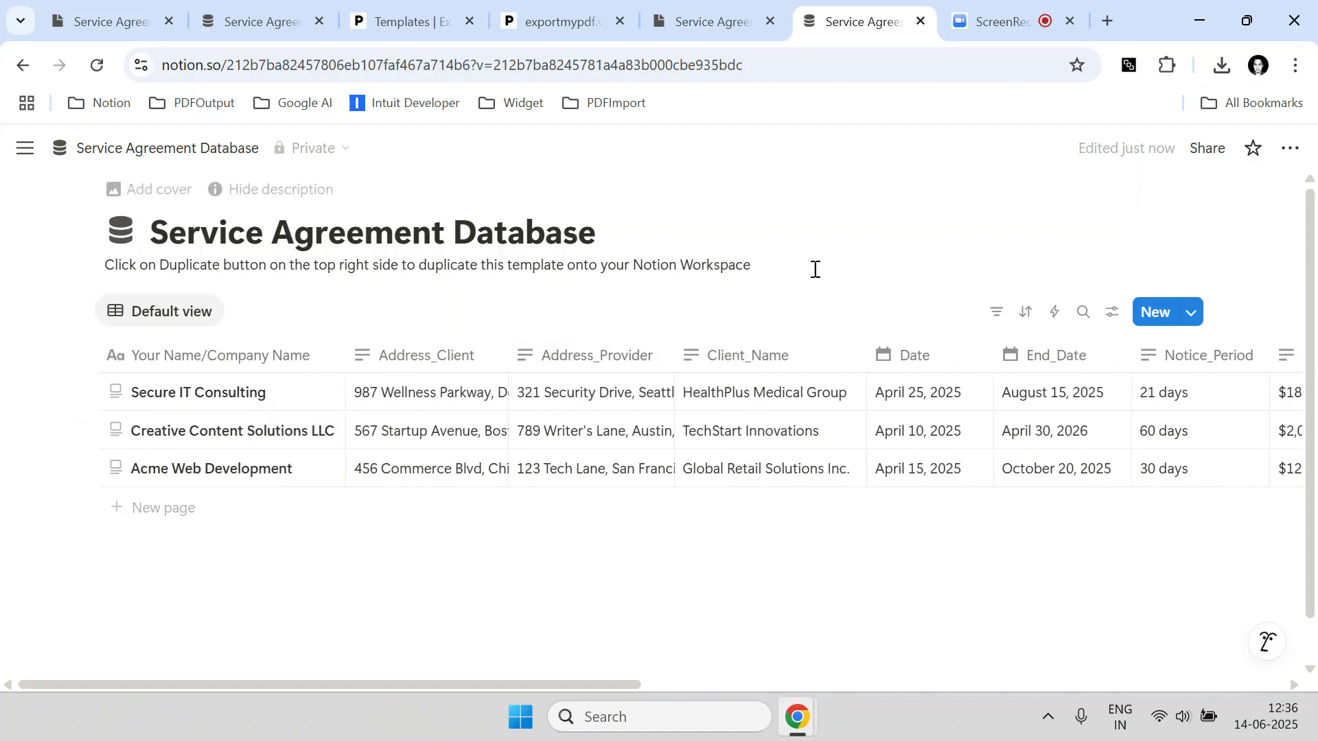
click(1010, 18)
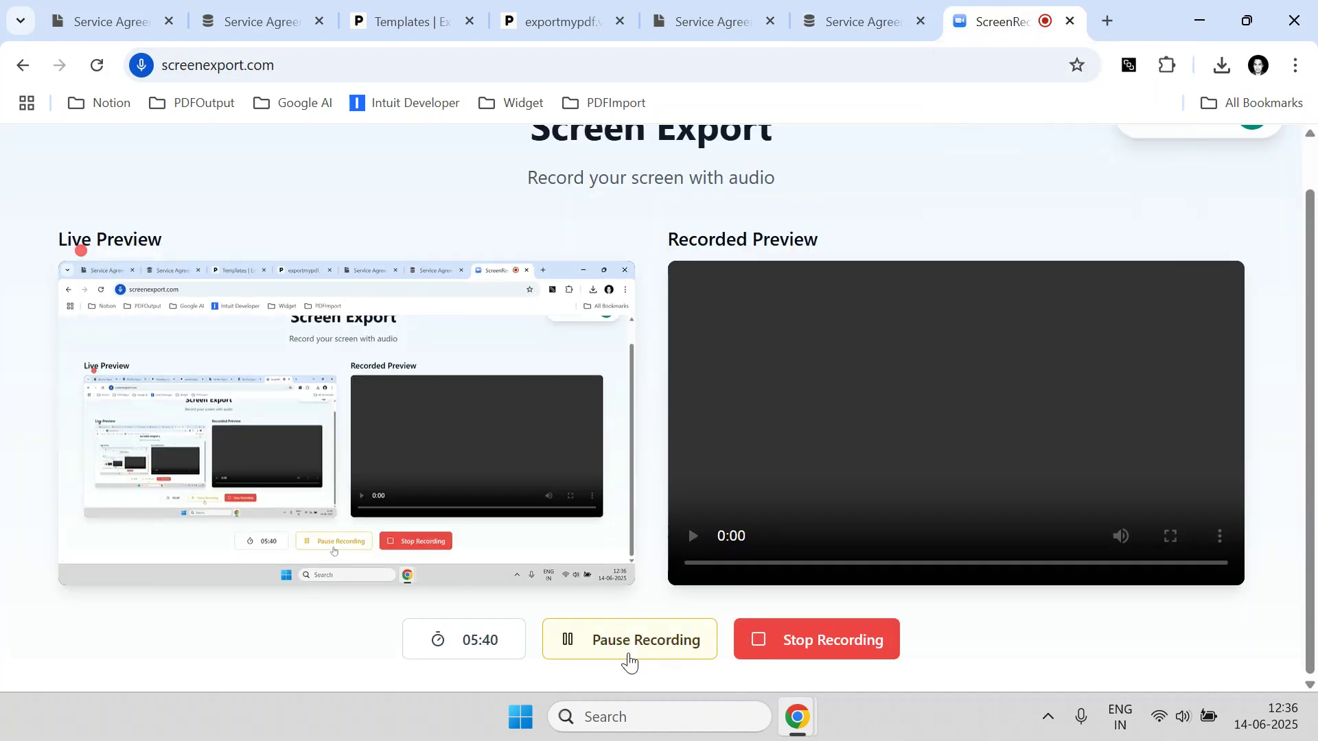
click(867, 16)
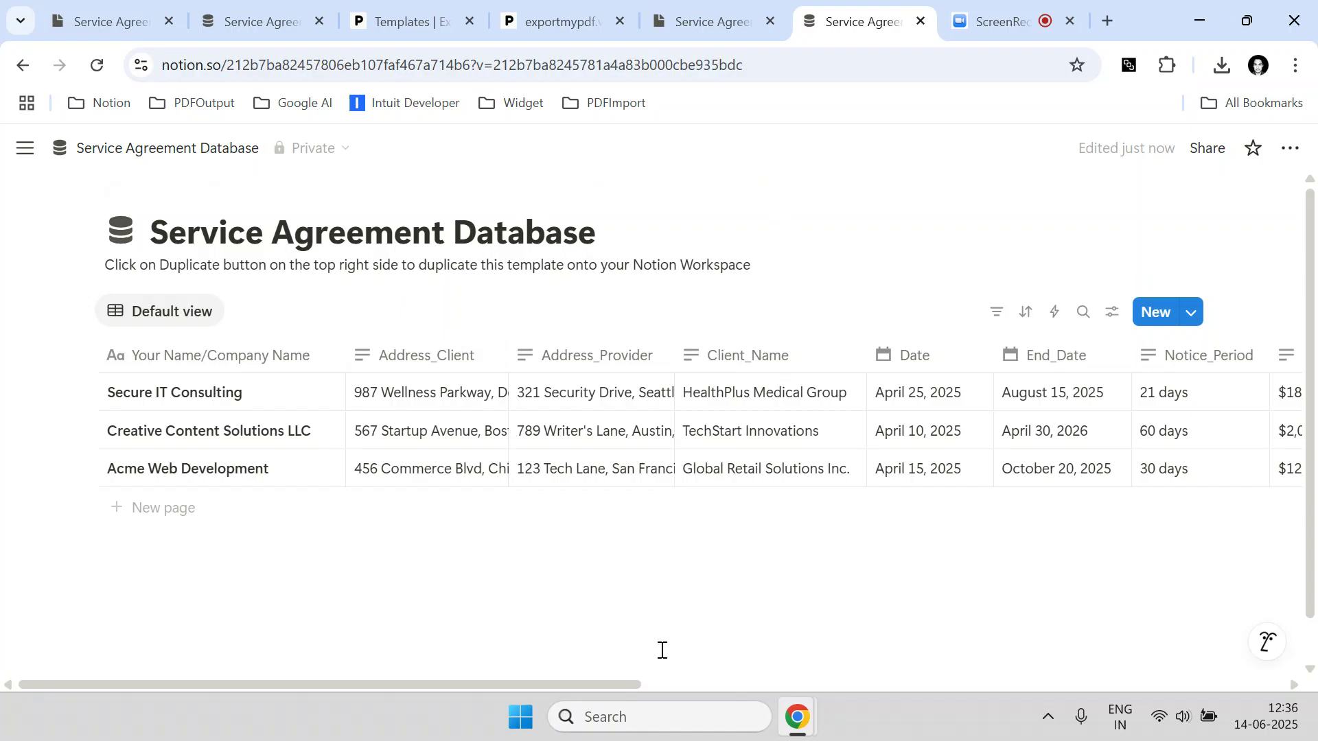
Publish the duplicated Service Agreement Database to the web and check the template page's published status
click(1206, 149)
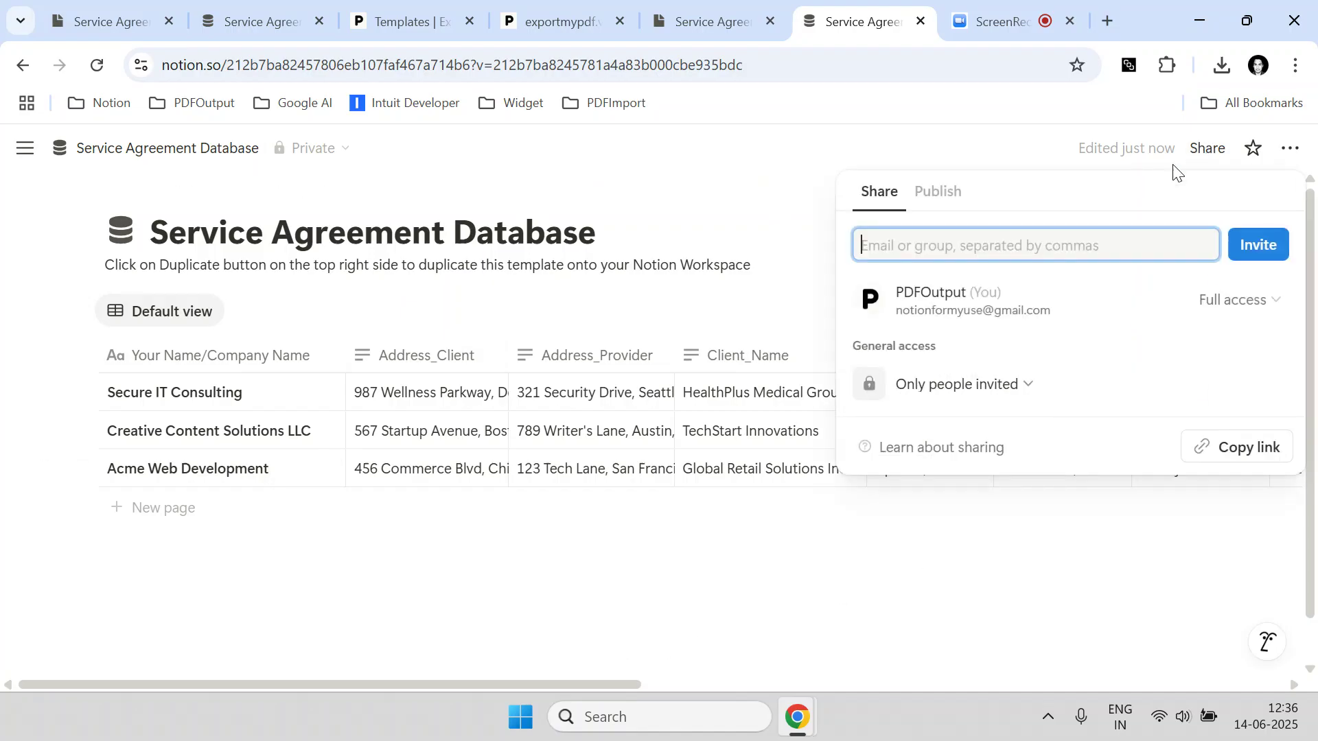
click(939, 192)
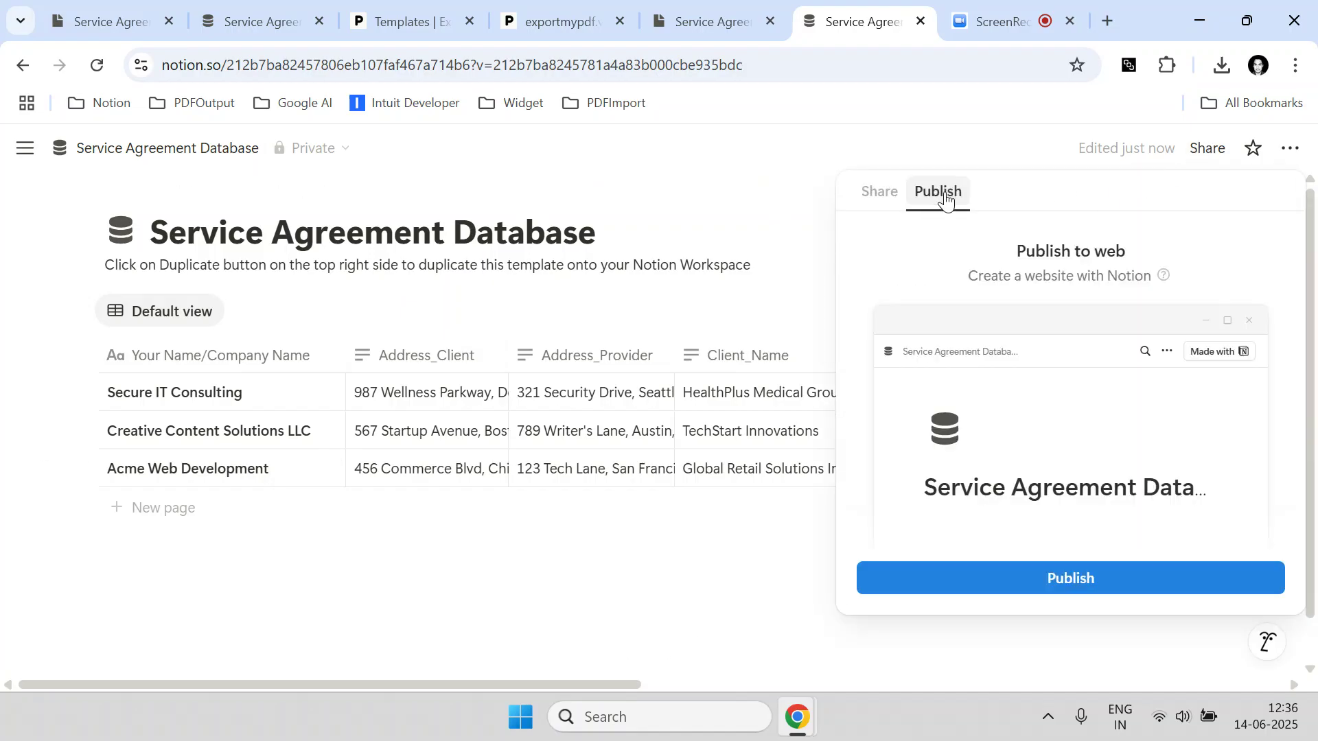
click(1125, 591)
click(812, 341)
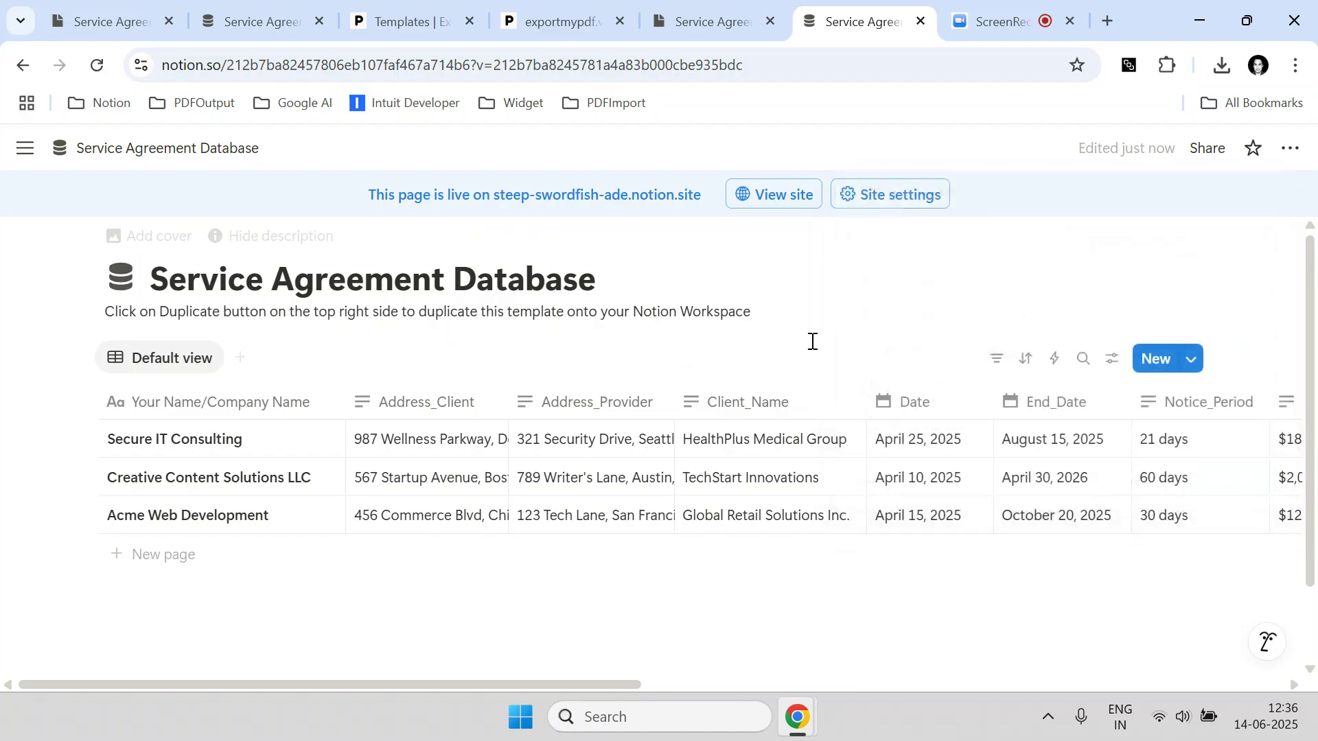
click(685, 17)
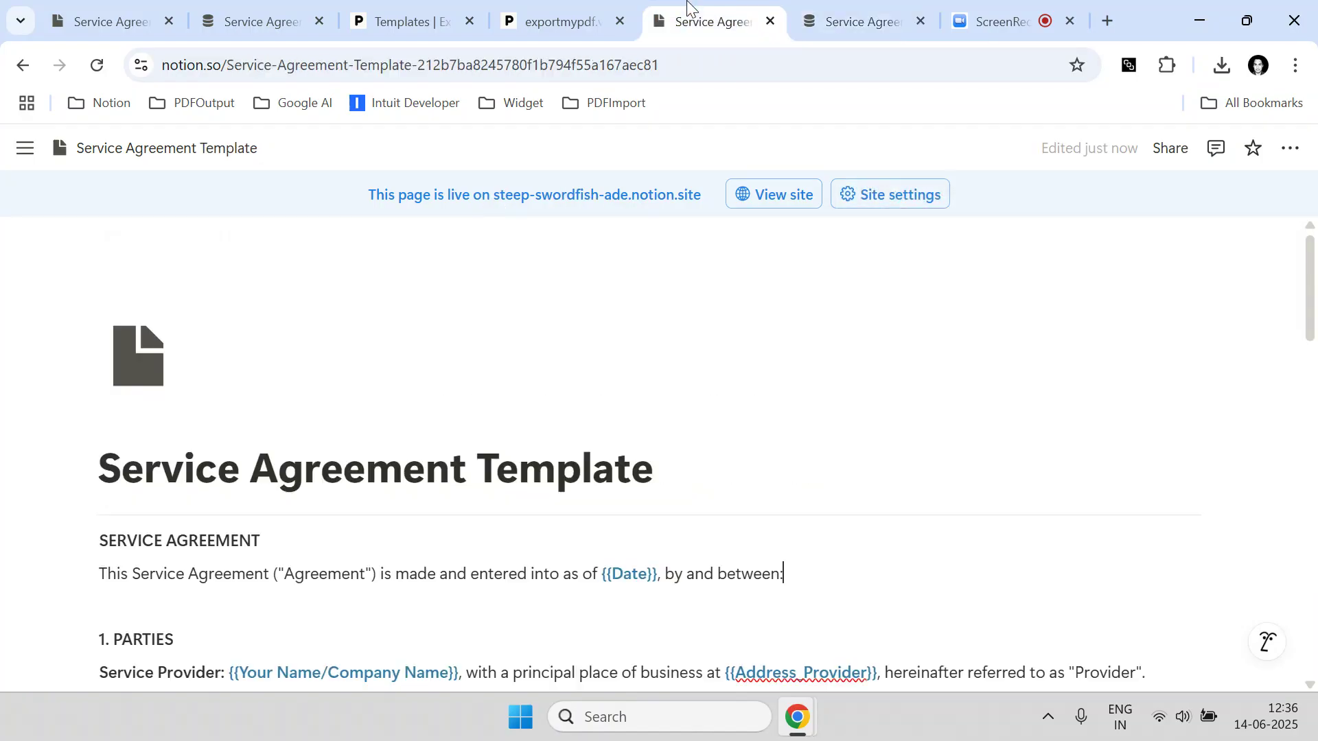
click(844, 19)
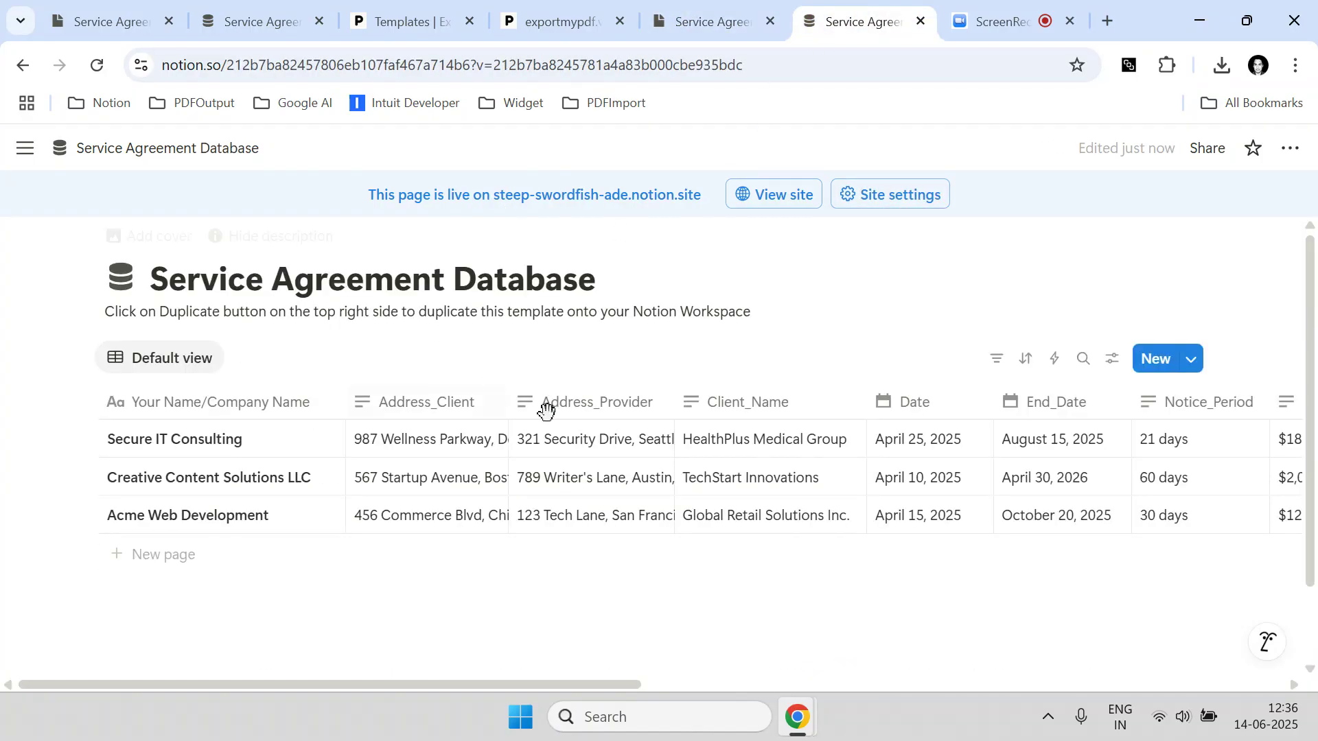
Copy the duplicated database's URL into the Notion Database URL field on the ExportMyPDF creation page
click(521, 72)
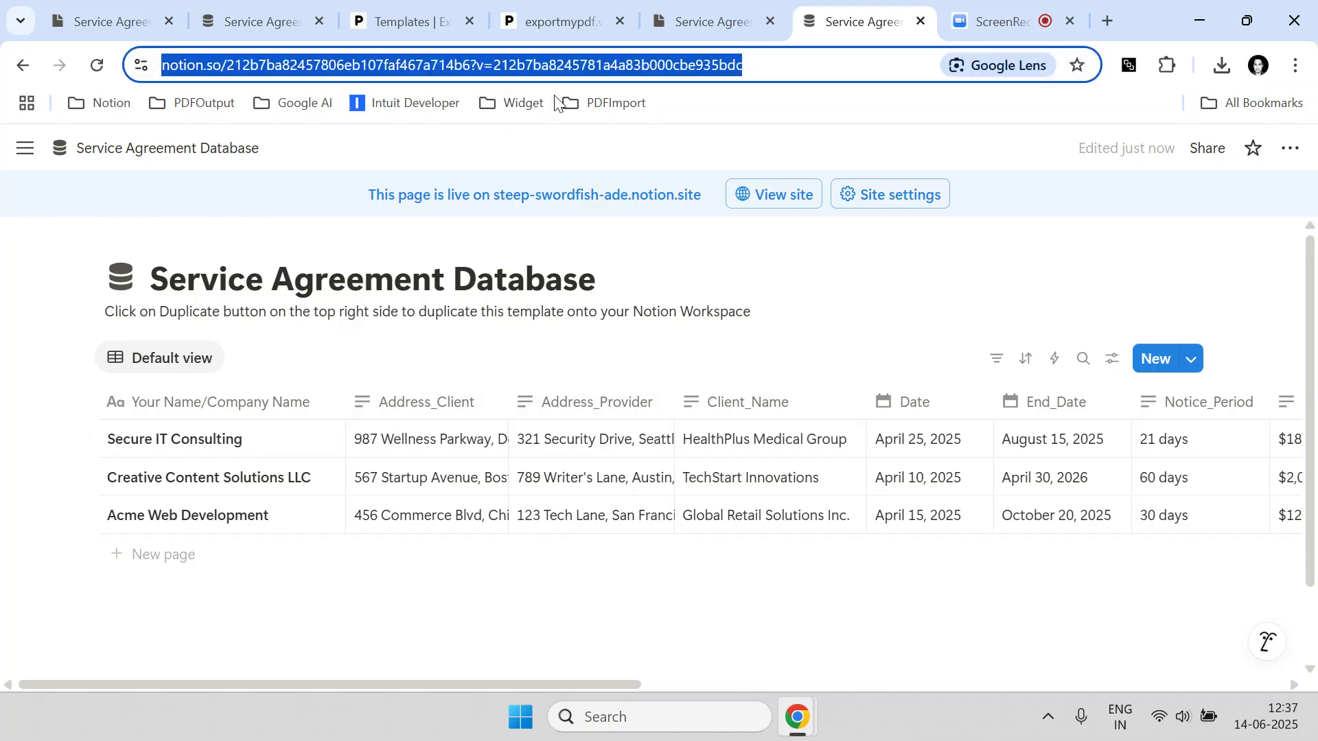
right_click(630, 66)
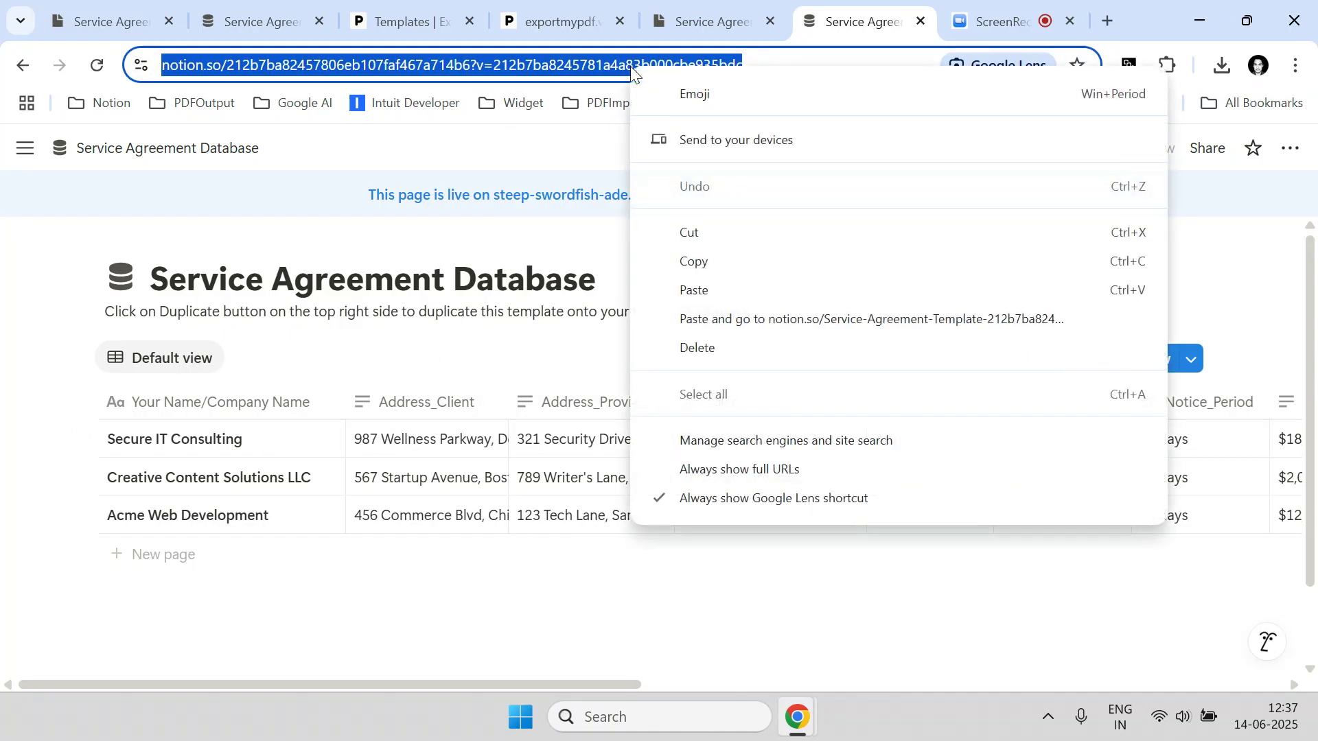
click(662, 256)
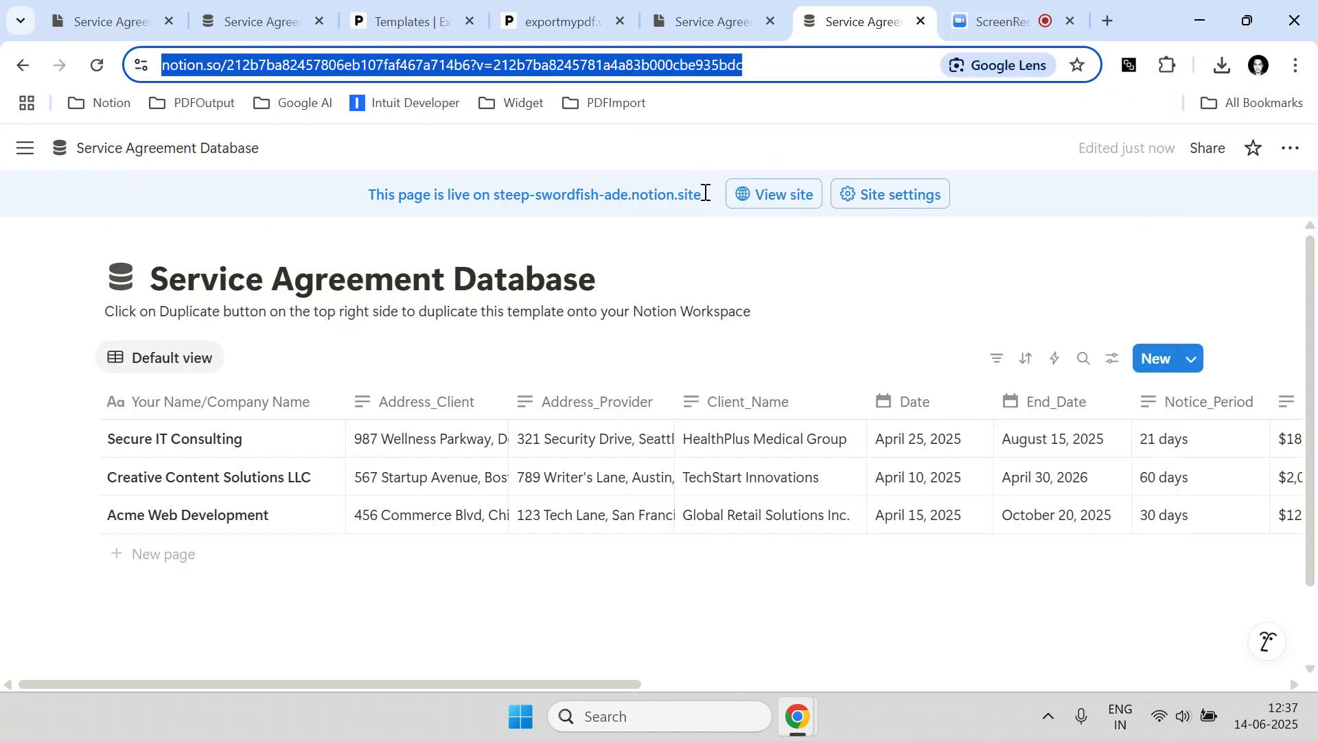
click(577, 6)
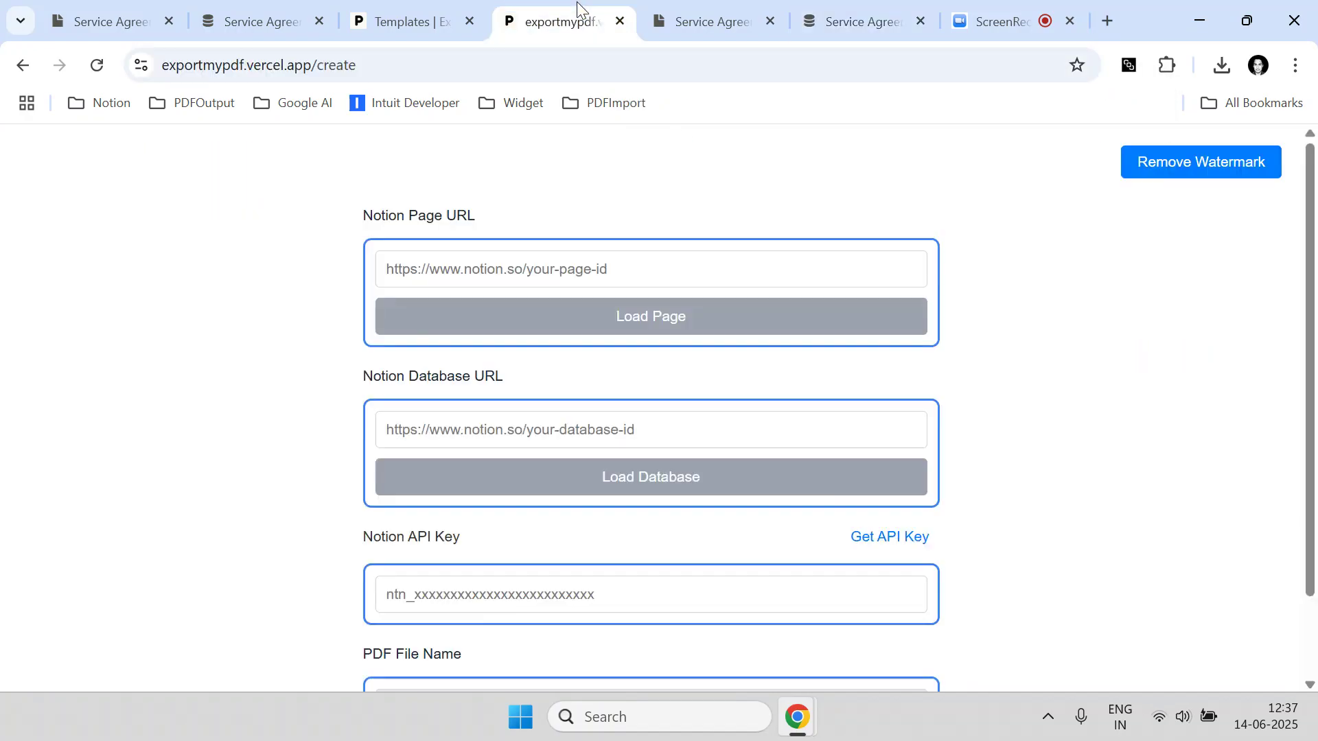
click(489, 424)
right_click(489, 425)
click(521, 457)
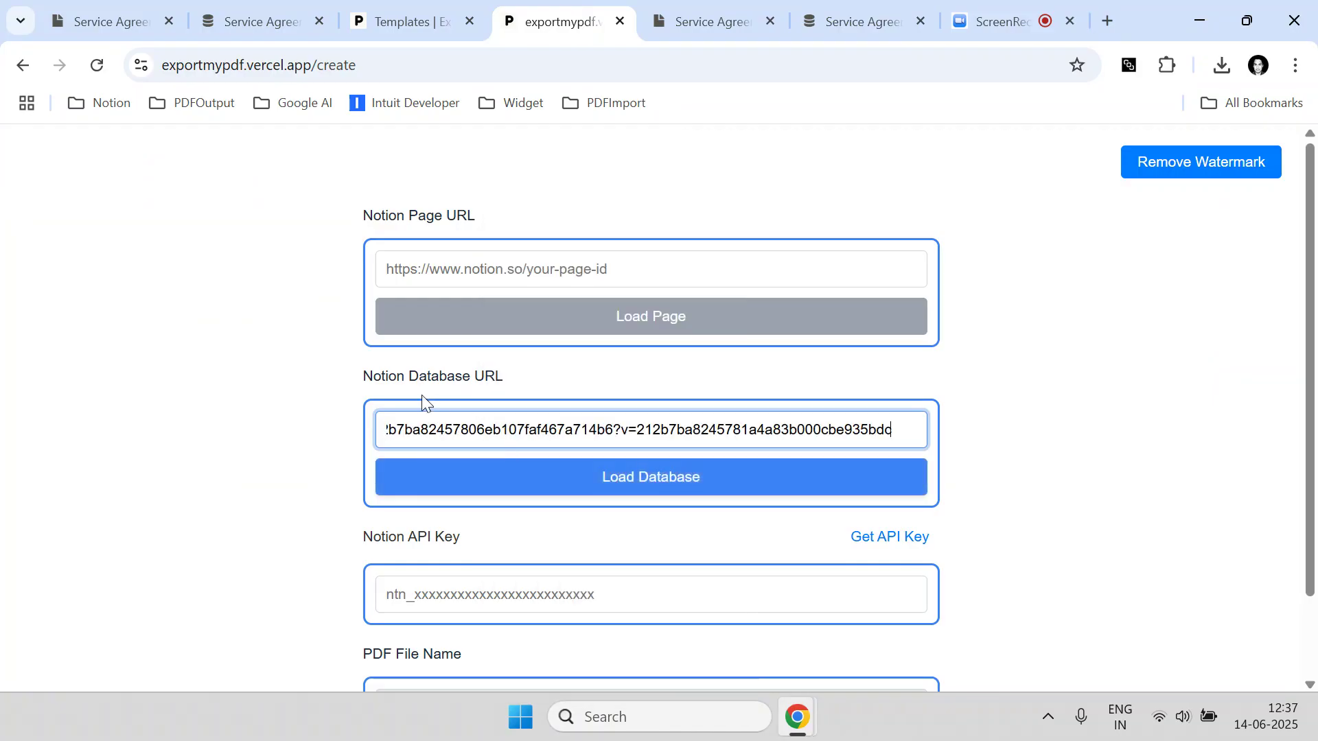
Copy the duplicated Service Agreement Template's URL into the Notion Page URL field on the ExportMyPDF creation page
click(714, 13)
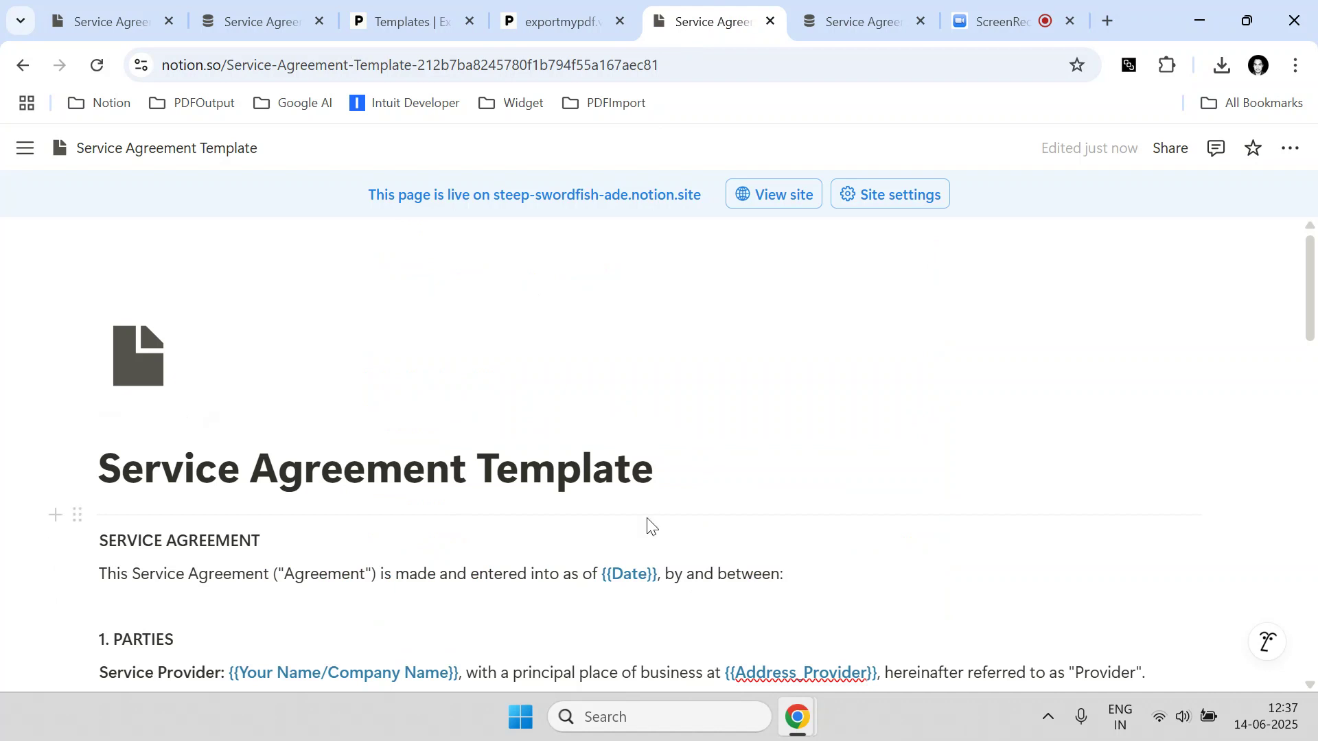
scroll(498, 450, down, 3)
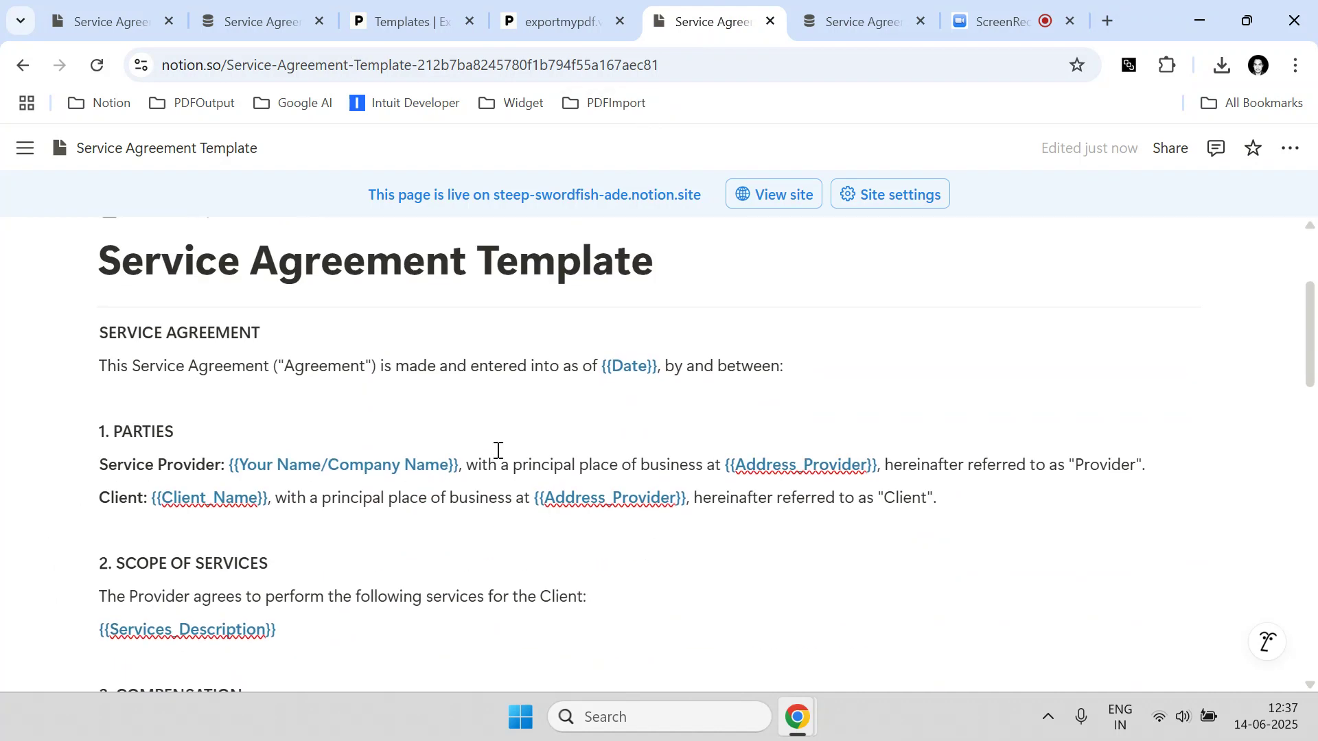
scroll(497, 450, up, 3)
right_click(607, 60)
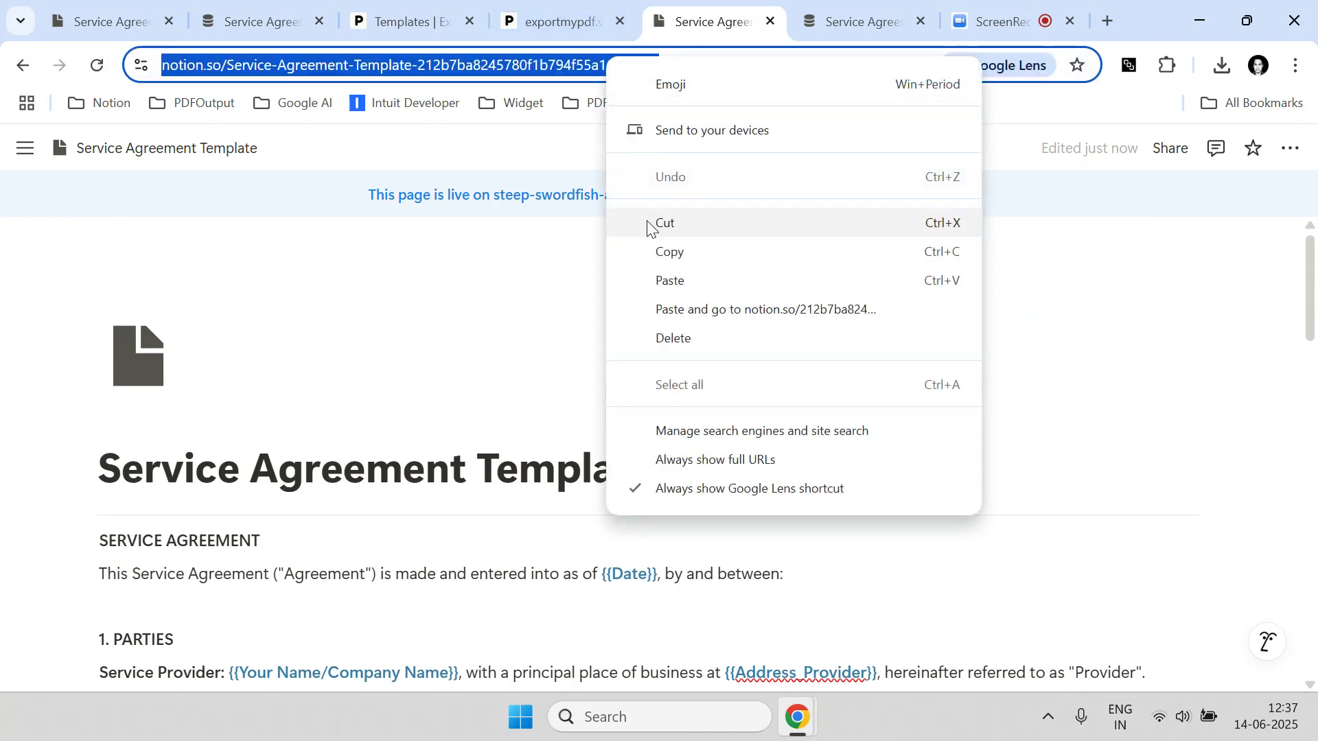
click(656, 253)
key(ctrl+shift+Tab)
right_click(554, 264)
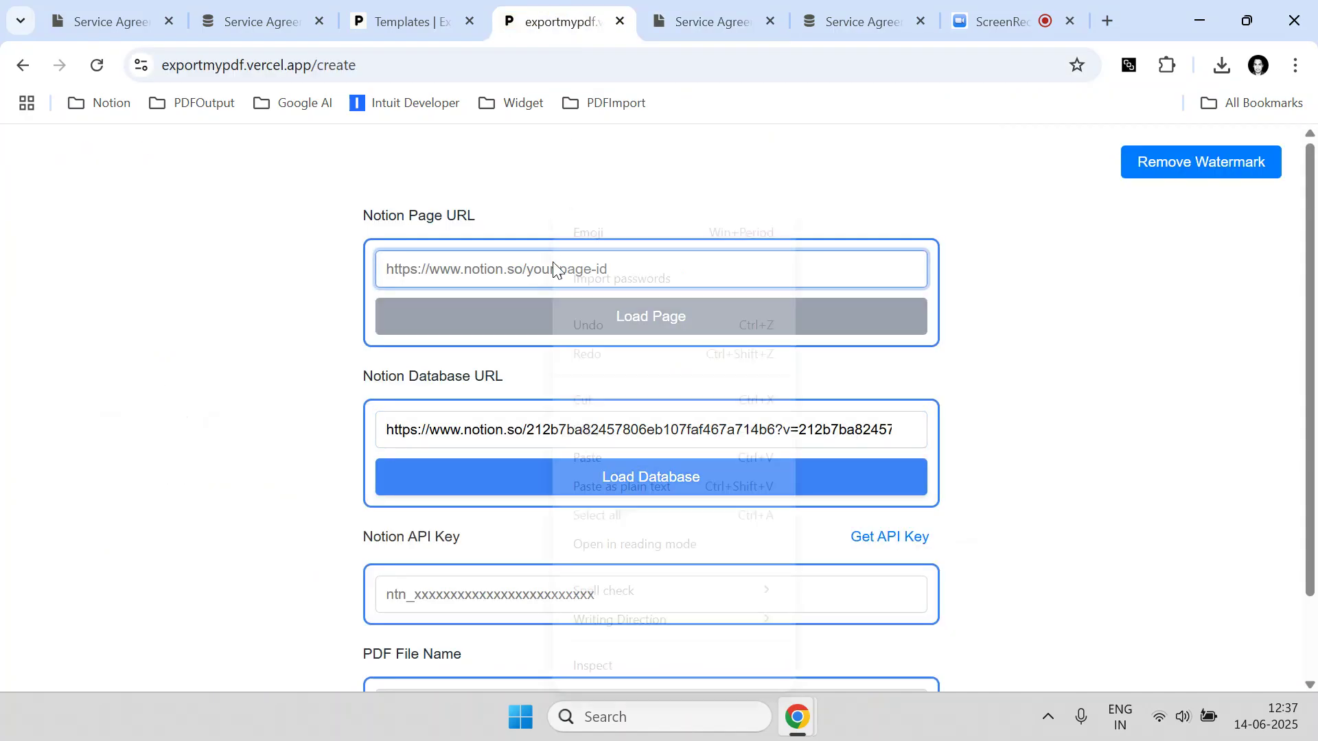
click(608, 444)
Open Notion's integrations page through ExportMyPDF's Get API Key link and place its tab after the duplicated database's tab
scroll(608, 446, down, 2)
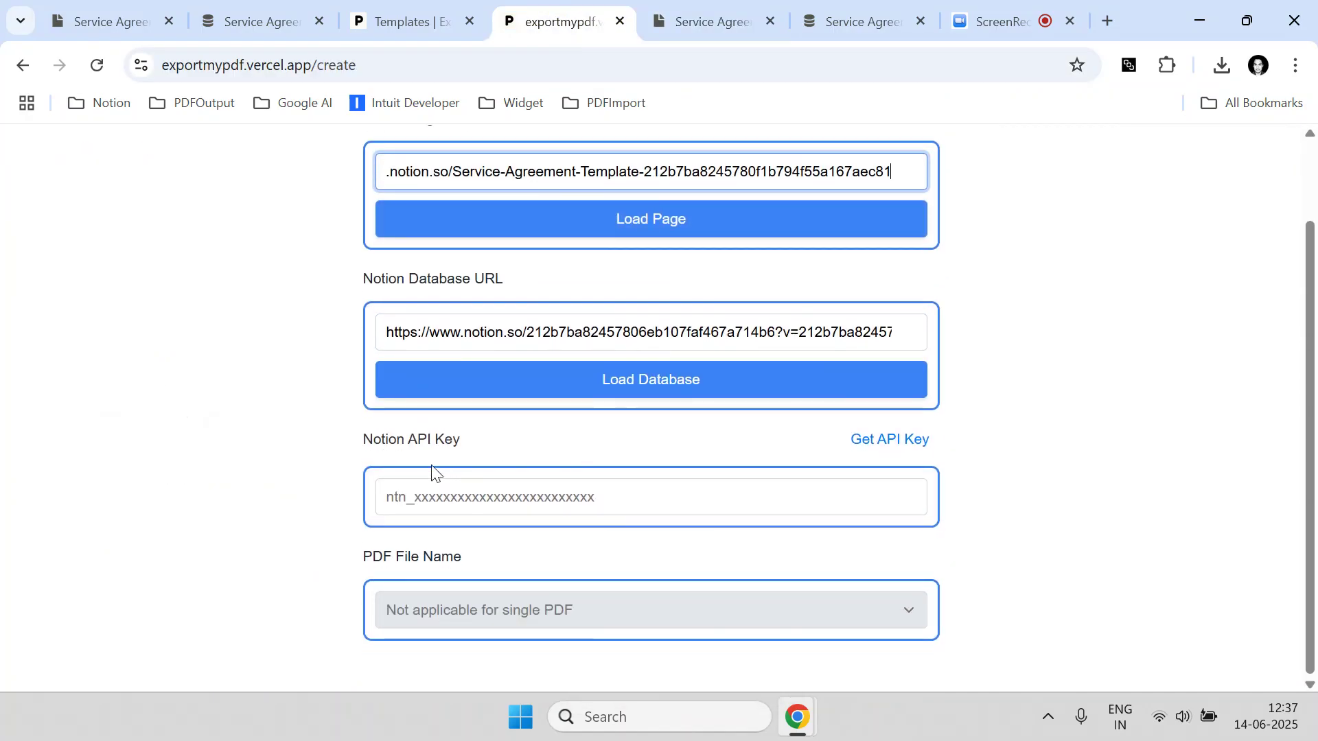
drag(376, 446, 501, 455)
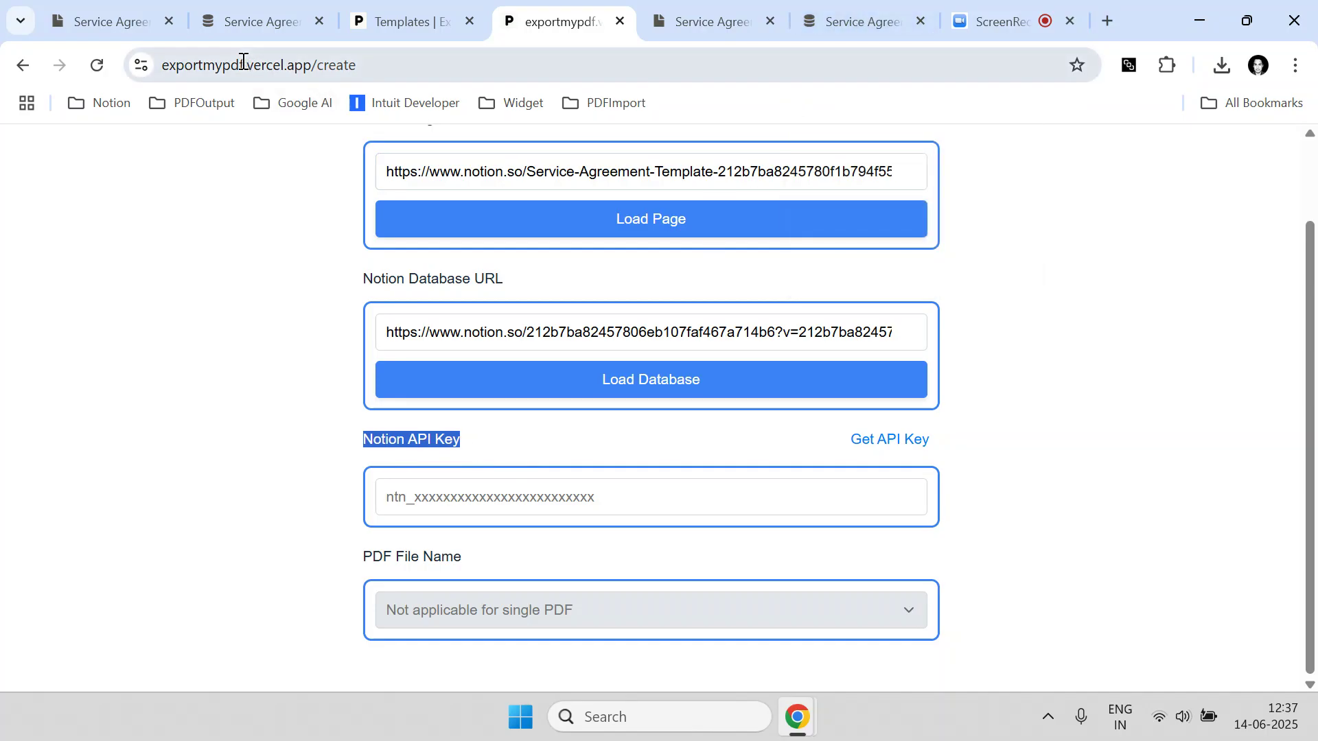
click(878, 446)
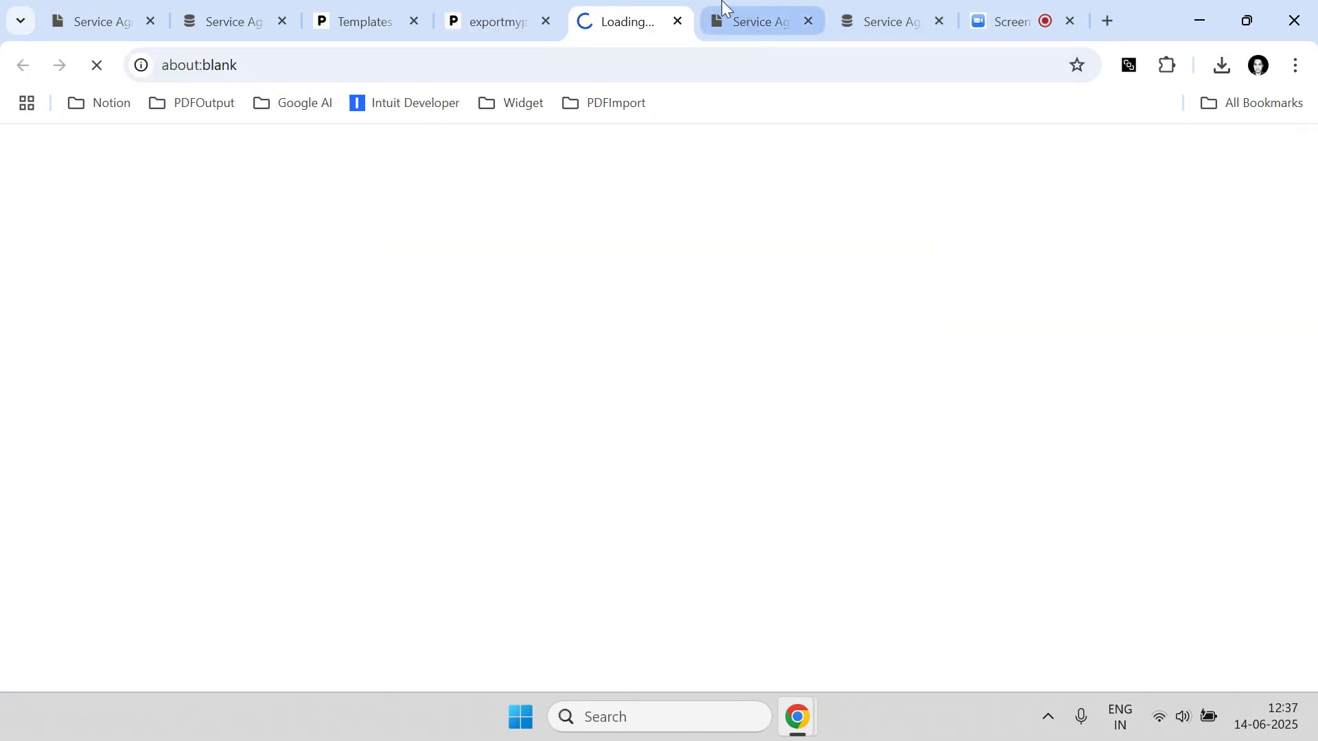
drag(638, 4, 899, 8)
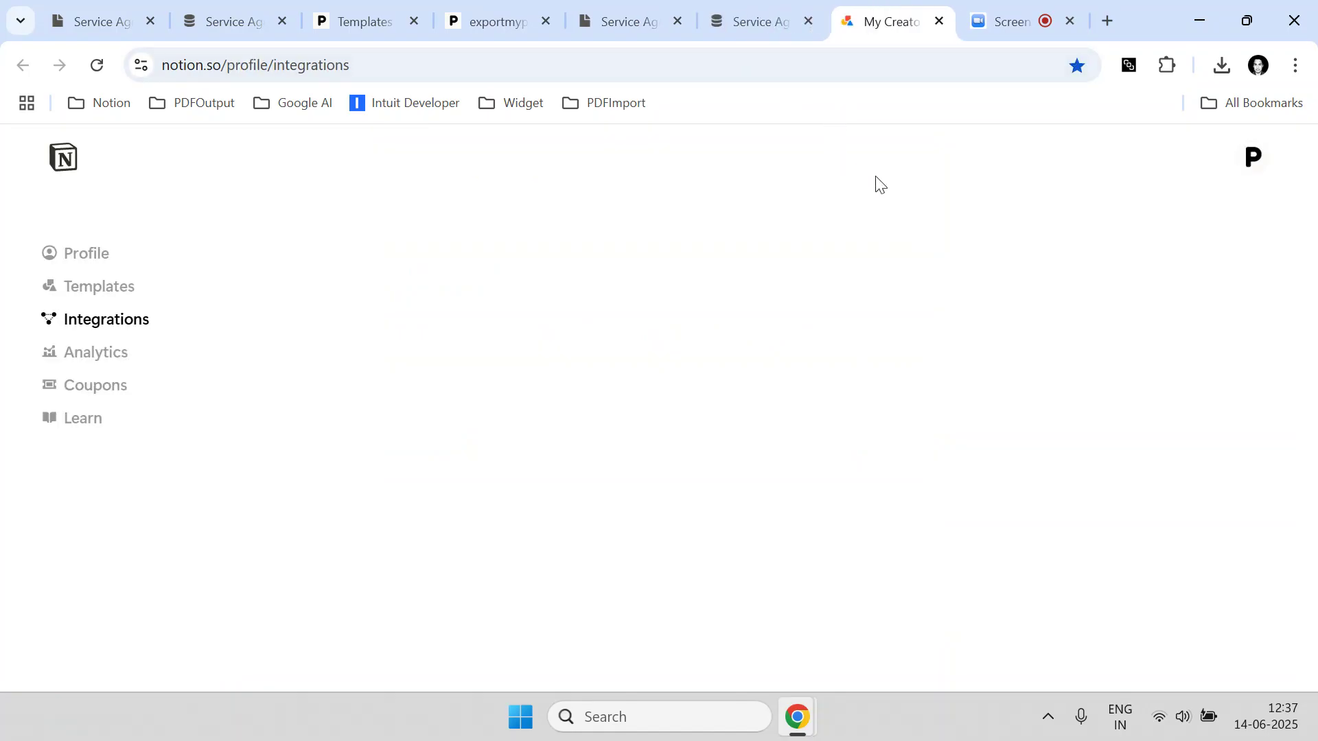
Delete the existing NDA Key integration
scroll(597, 356, down, 1)
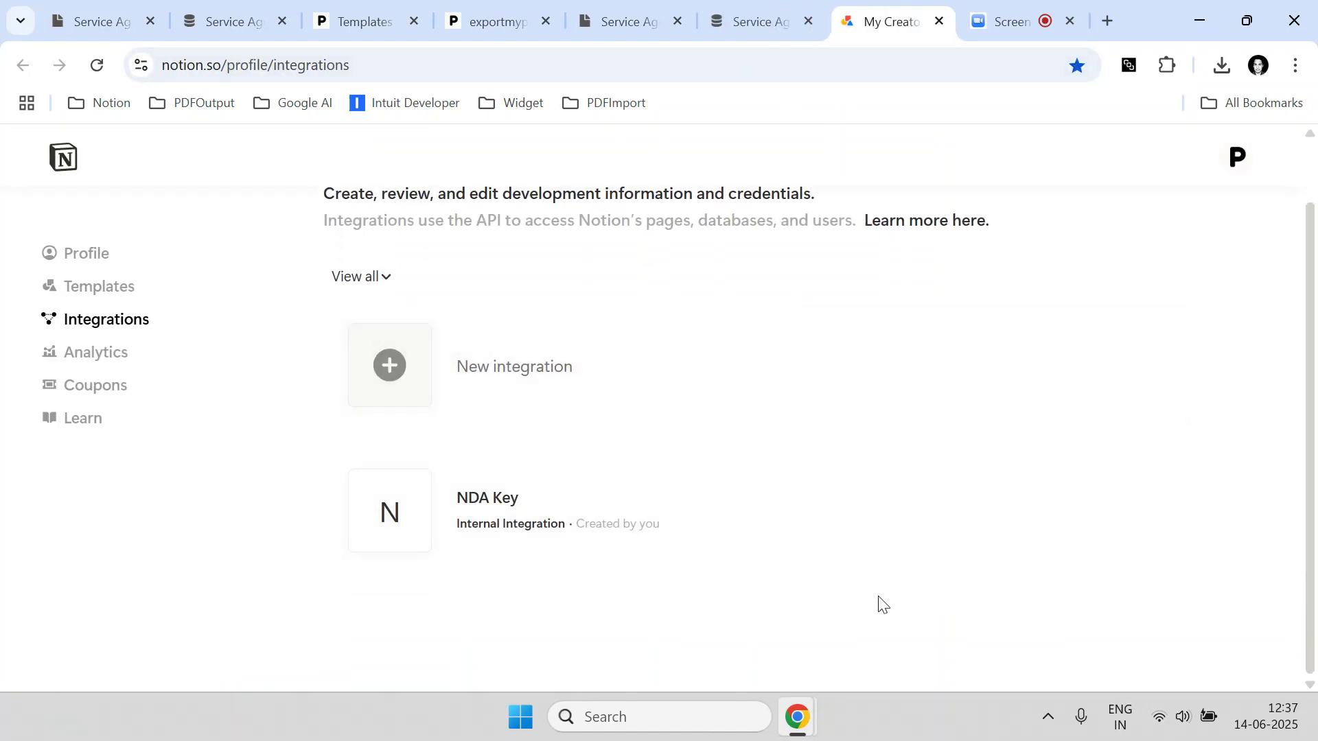
click(1040, 516)
click(688, 494)
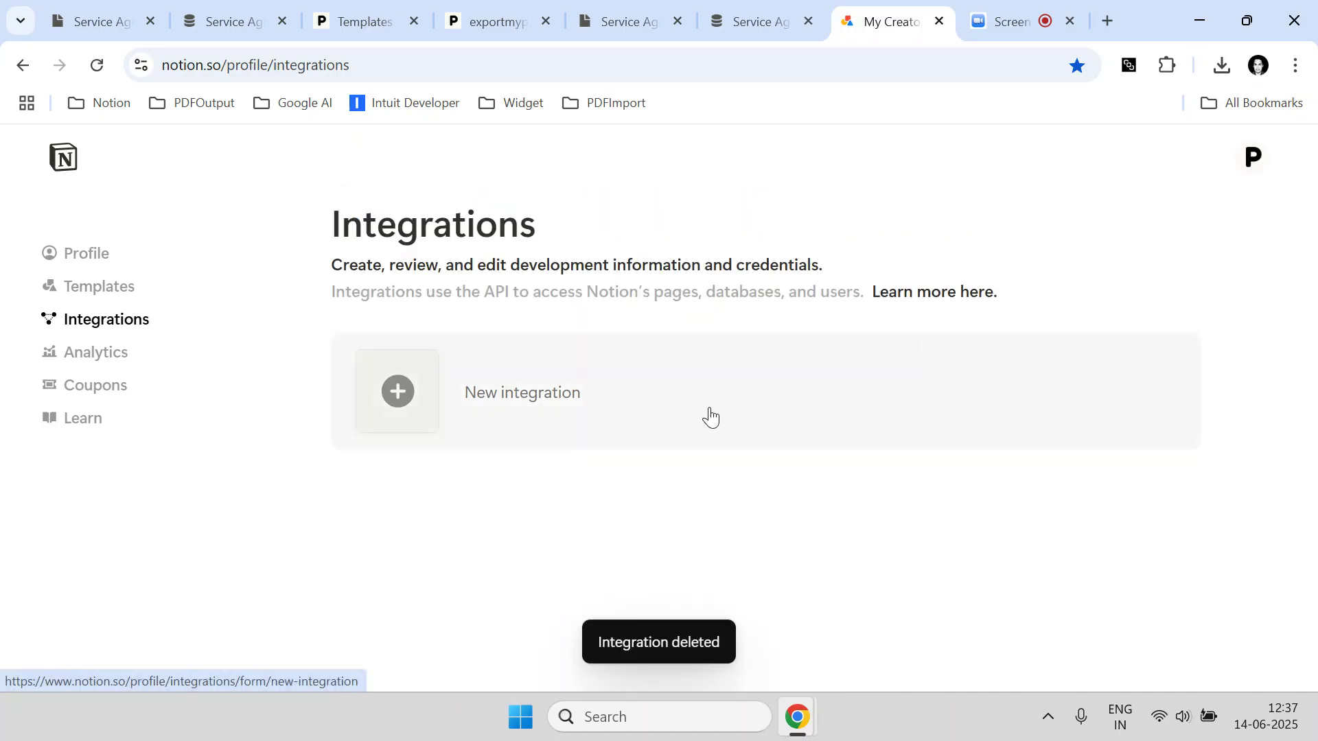
Start a new internal integration named Service Agreement Key and associate it with The Accountant Guy workspace
click(710, 416)
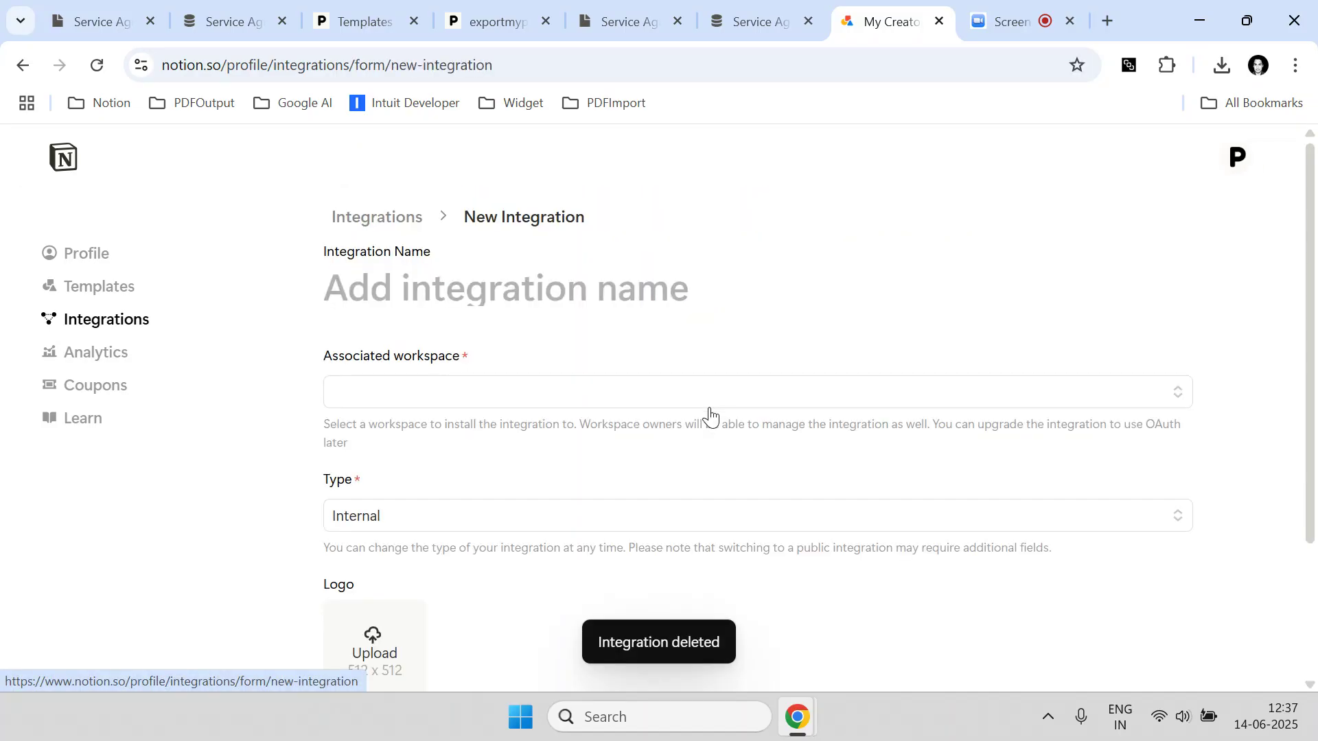
click(530, 287)
text(S)
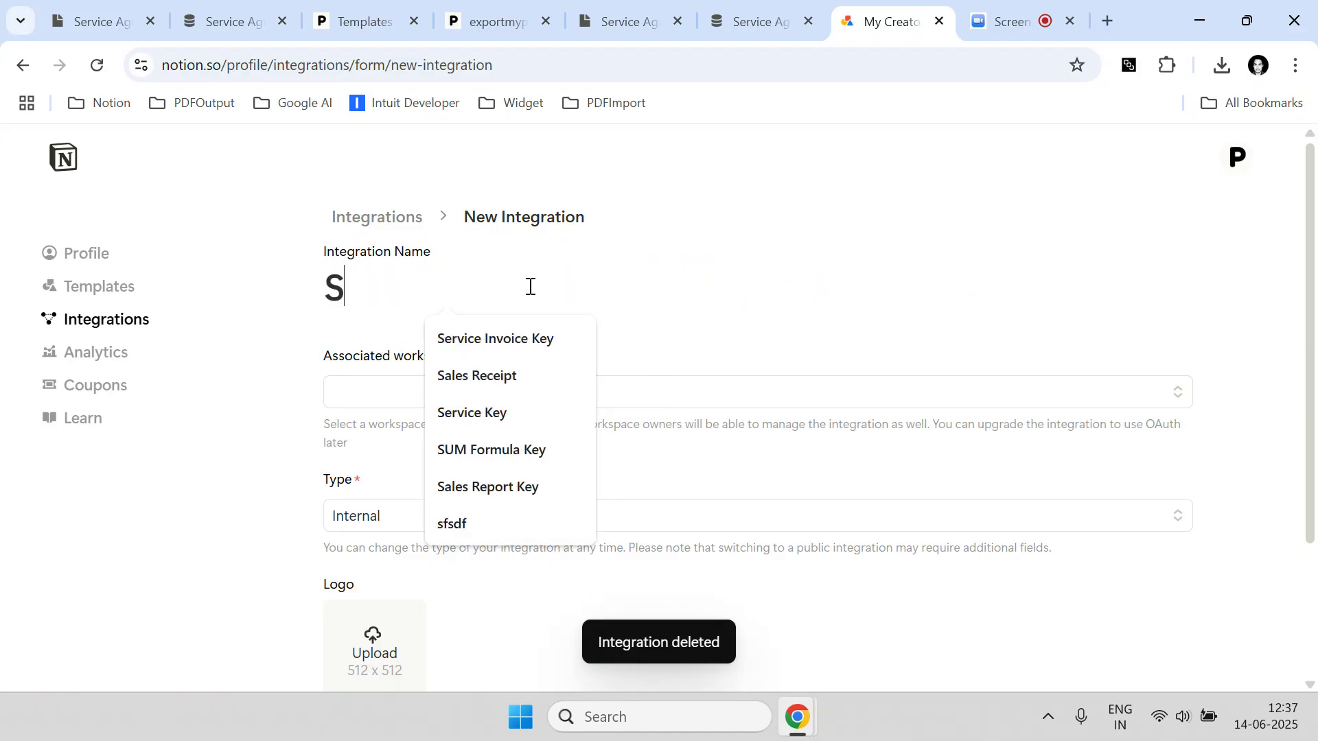
text(ervice Agreement Key)
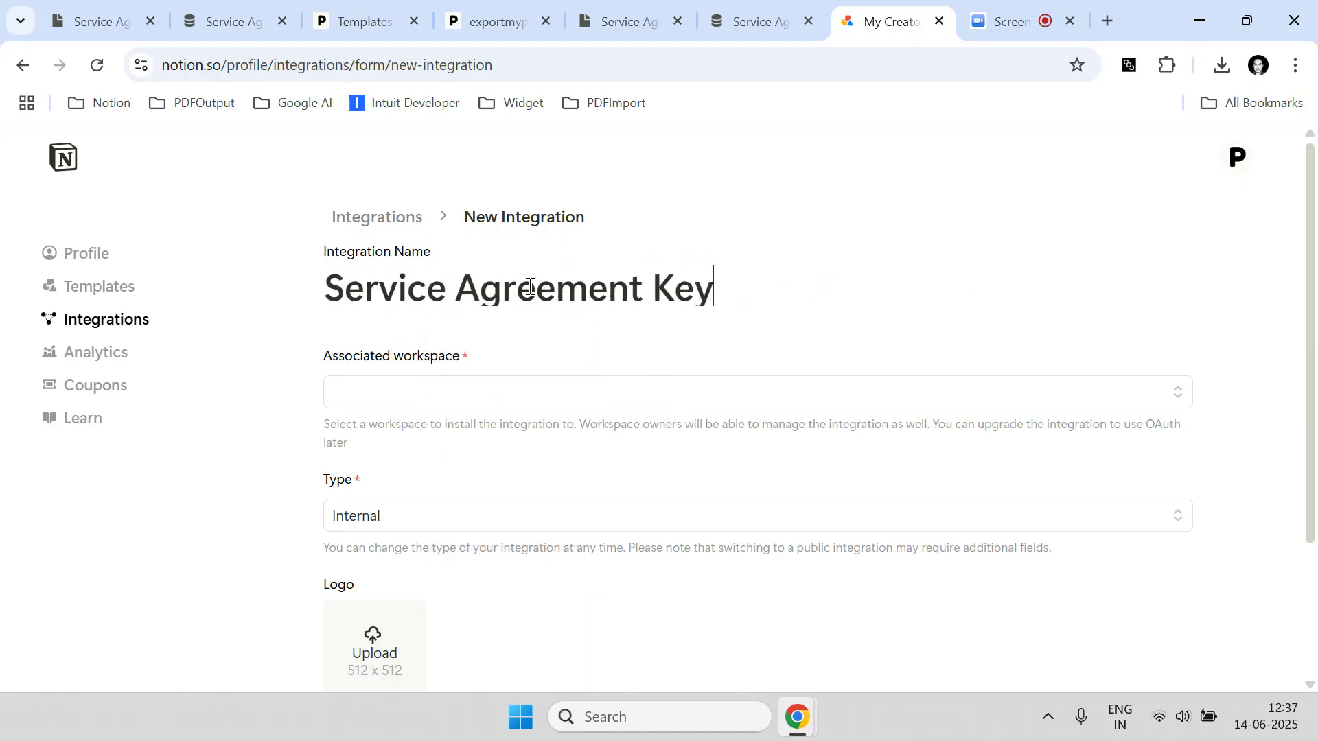
click(575, 400)
click(537, 429)
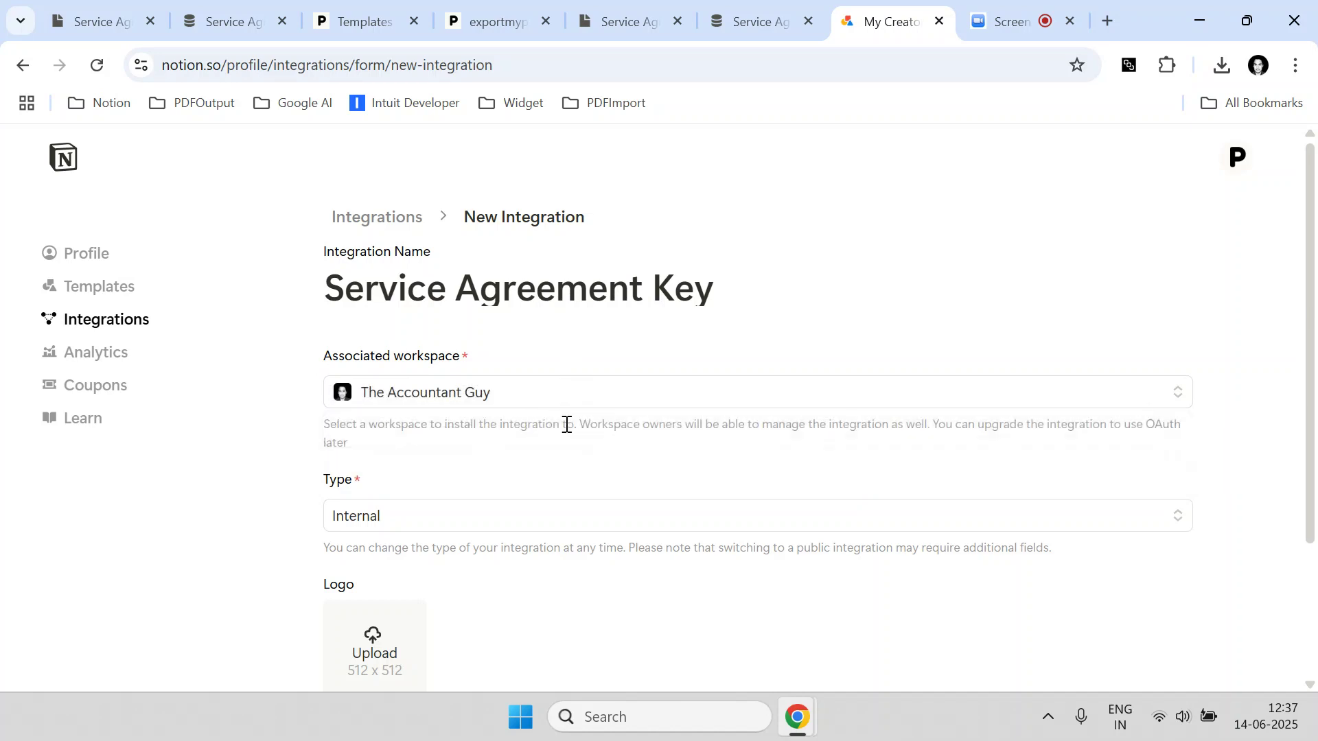
Save the new integration and open the Service Agreement Key settings from the integrations list
scroll(604, 440, down, 3)
click(1182, 552)
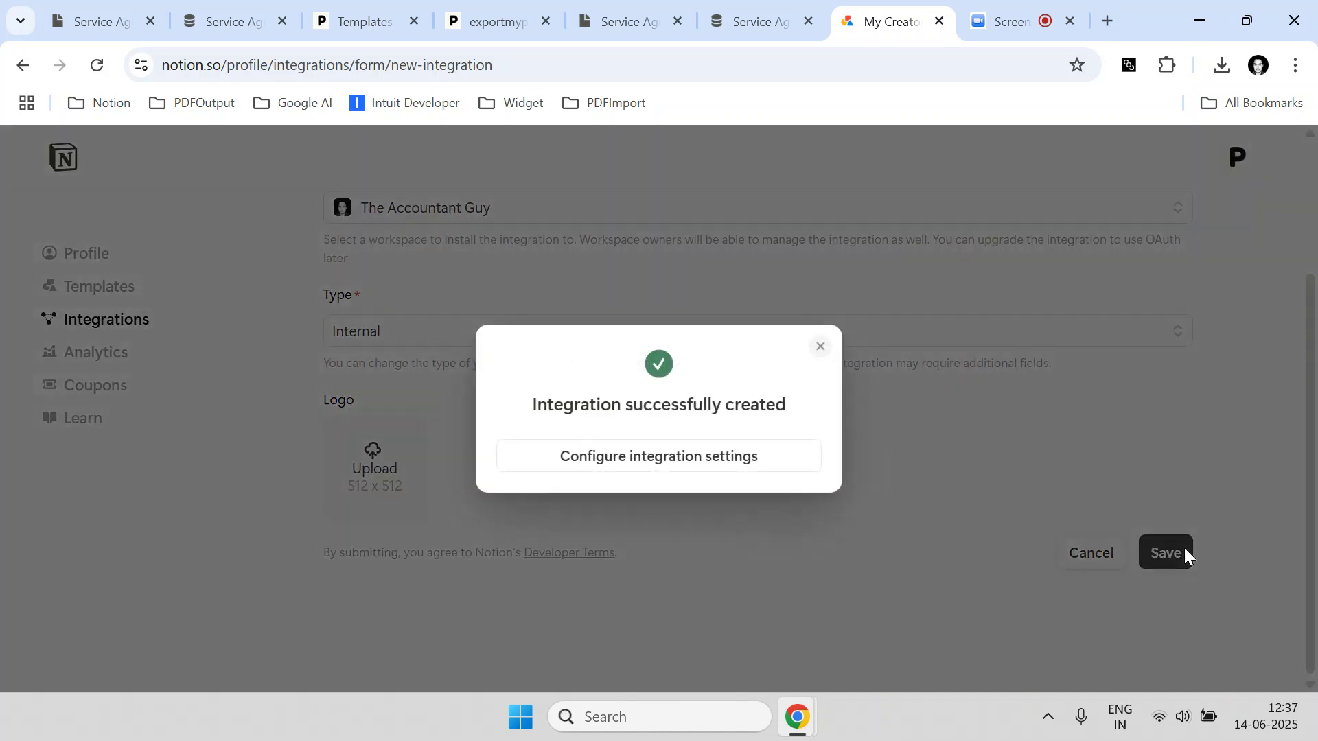
click(261, 372)
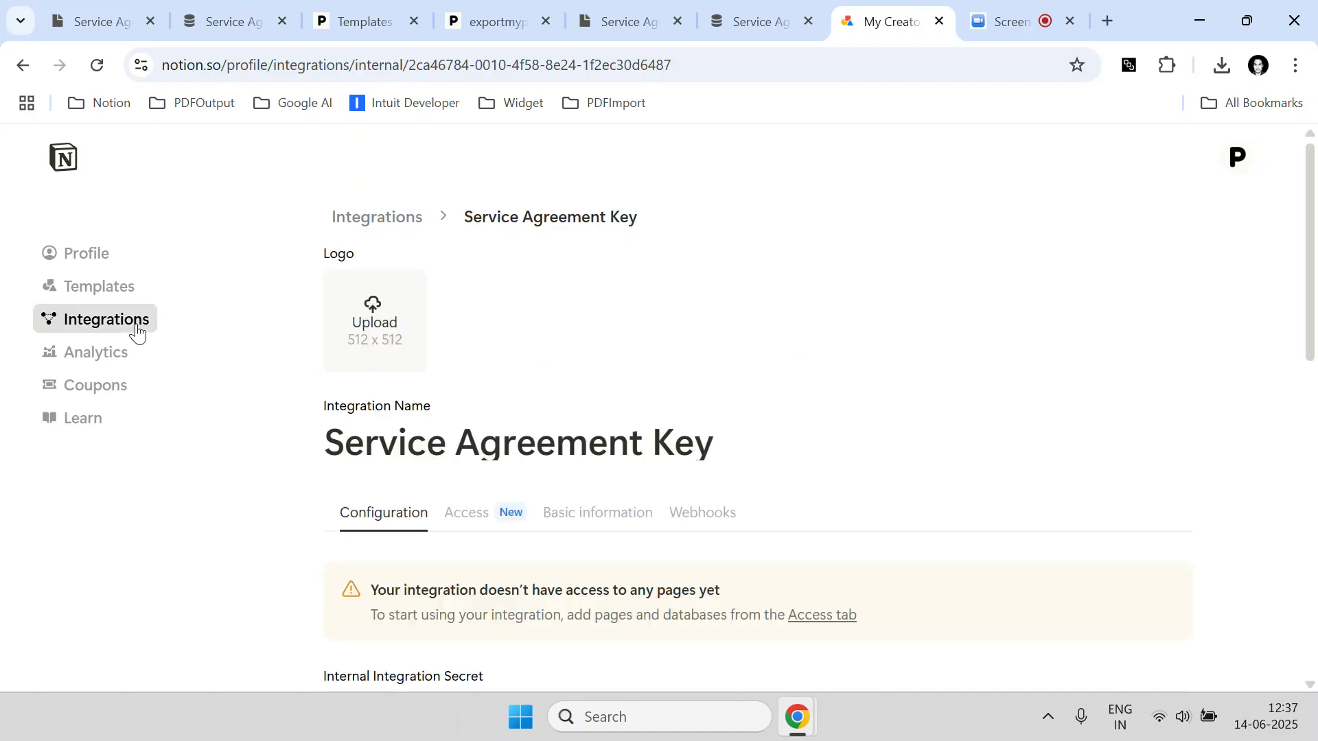
click(130, 325)
scroll(645, 401, down, 1)
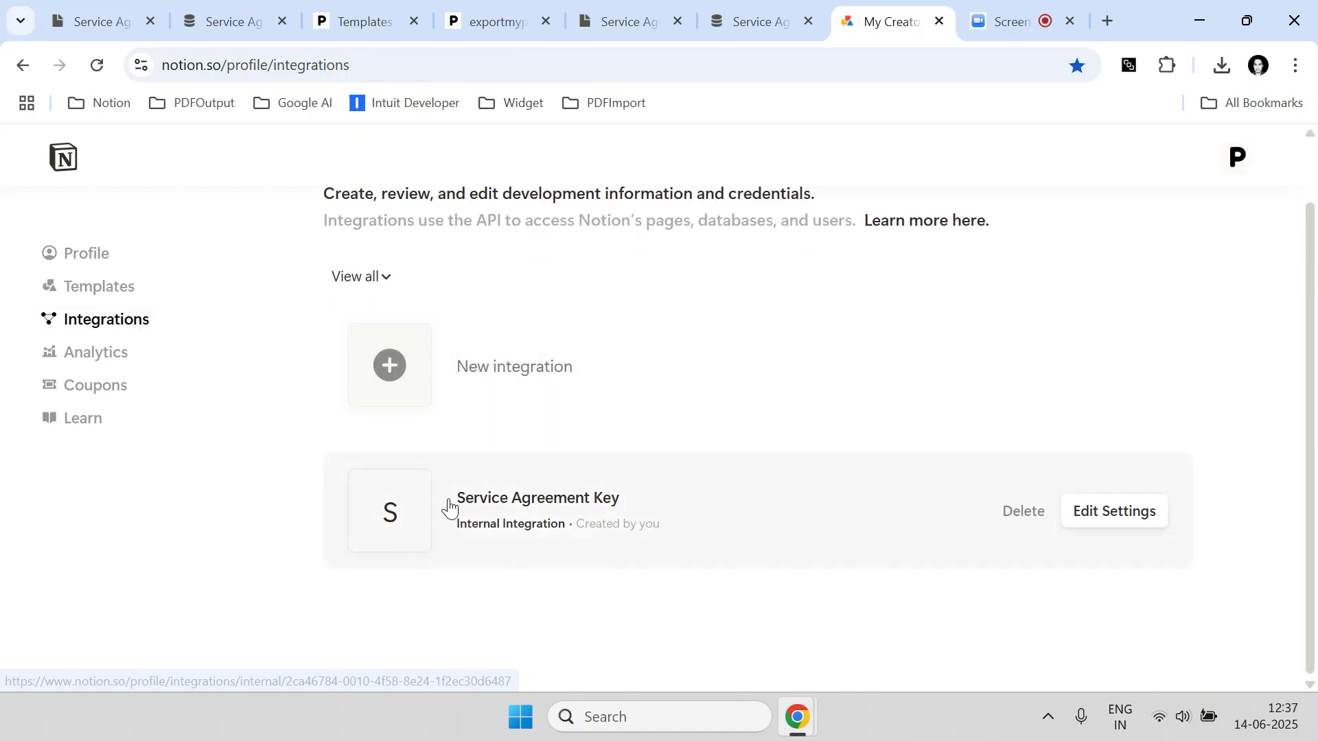
click(703, 514)
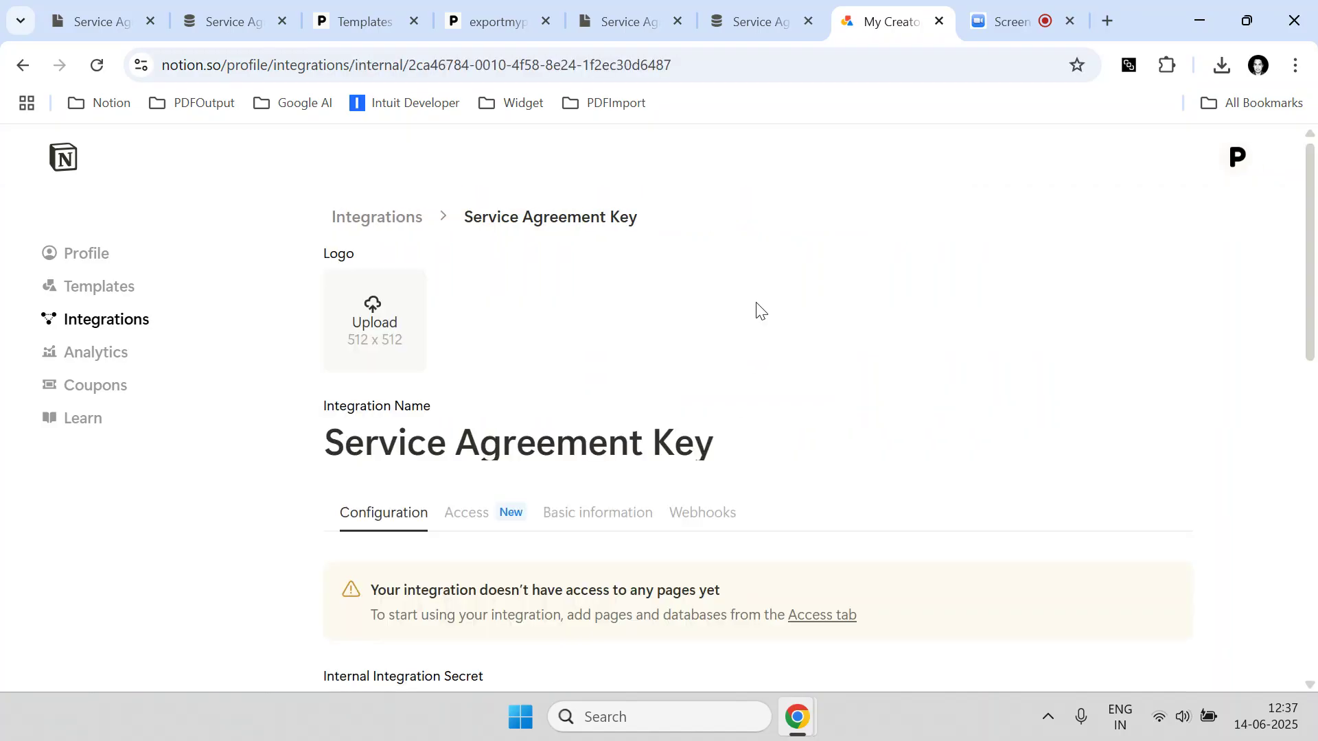
Reveal the Service Agreement Key's internal integration secret and copy it
scroll(756, 306, down, 5)
scroll(757, 309, up, 1)
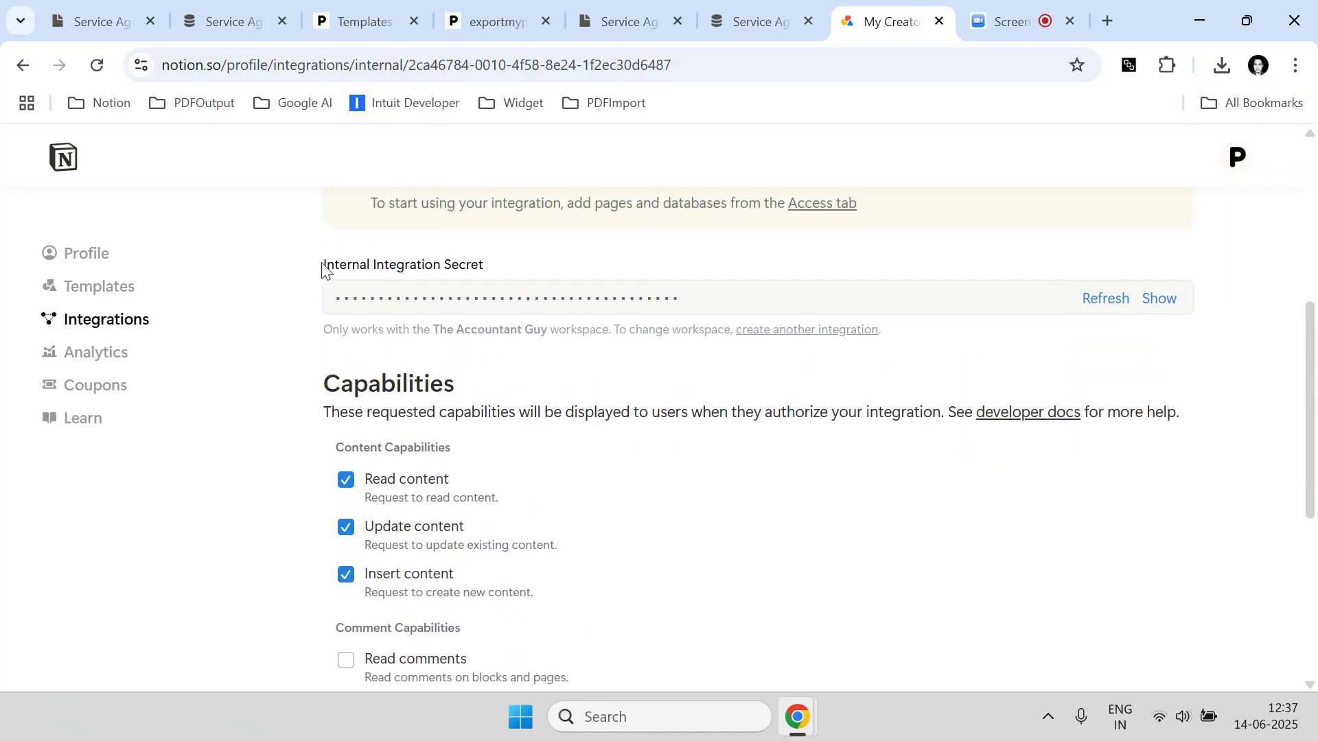
drag(322, 269, 496, 278)
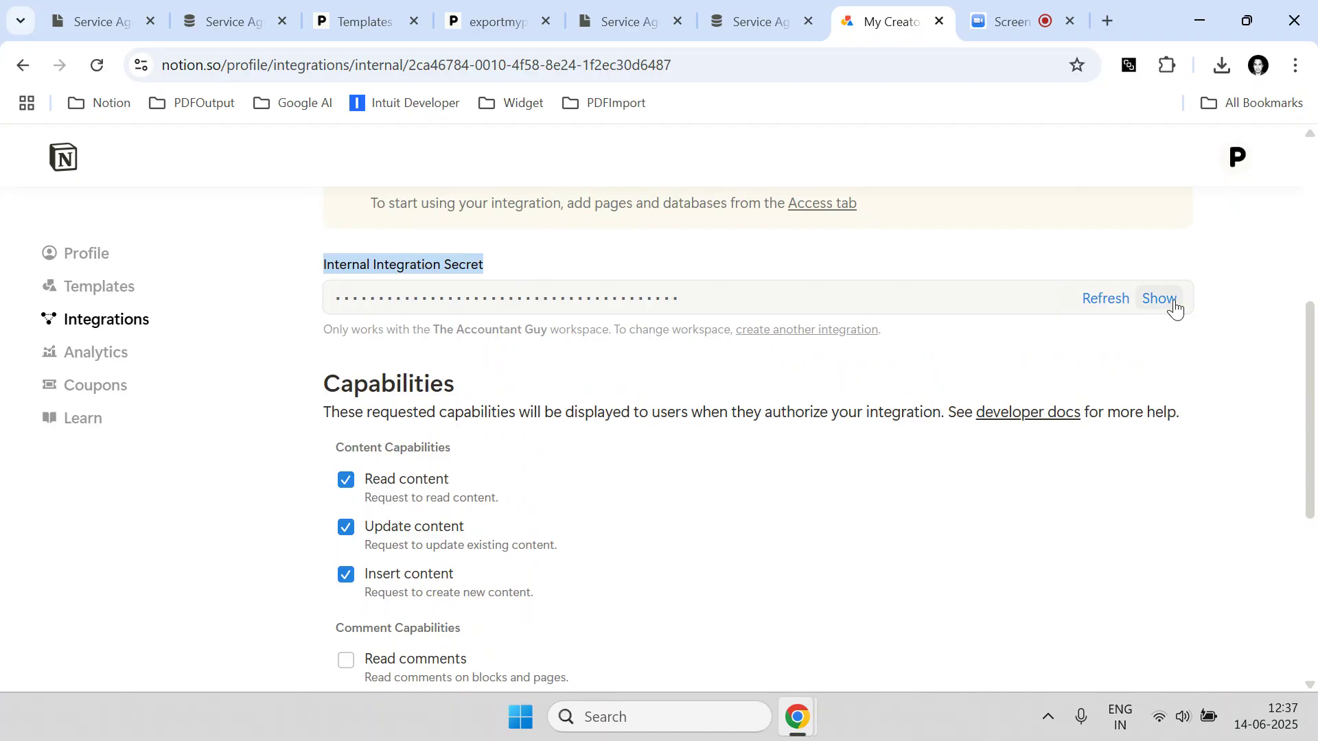
scroll(671, 375, up, 1)
scroll(671, 374, up, 3)
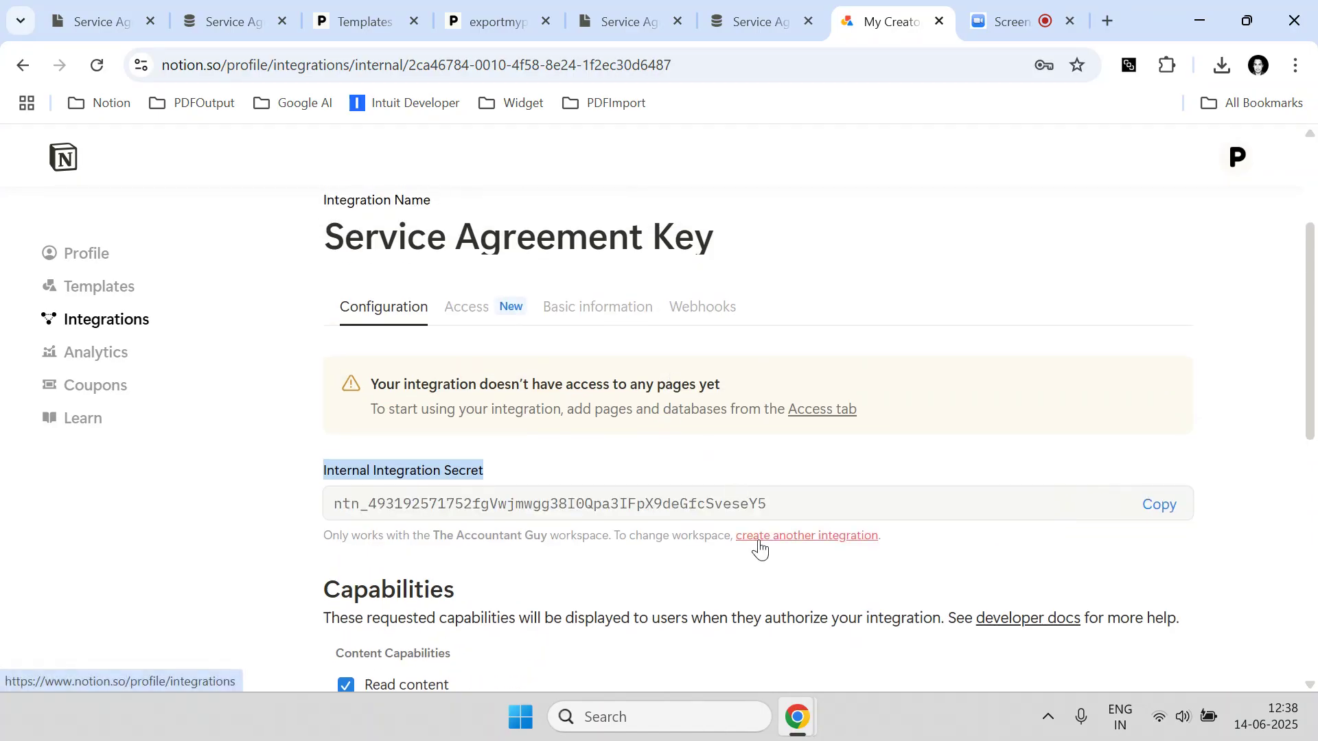
drag(794, 503, 331, 509)
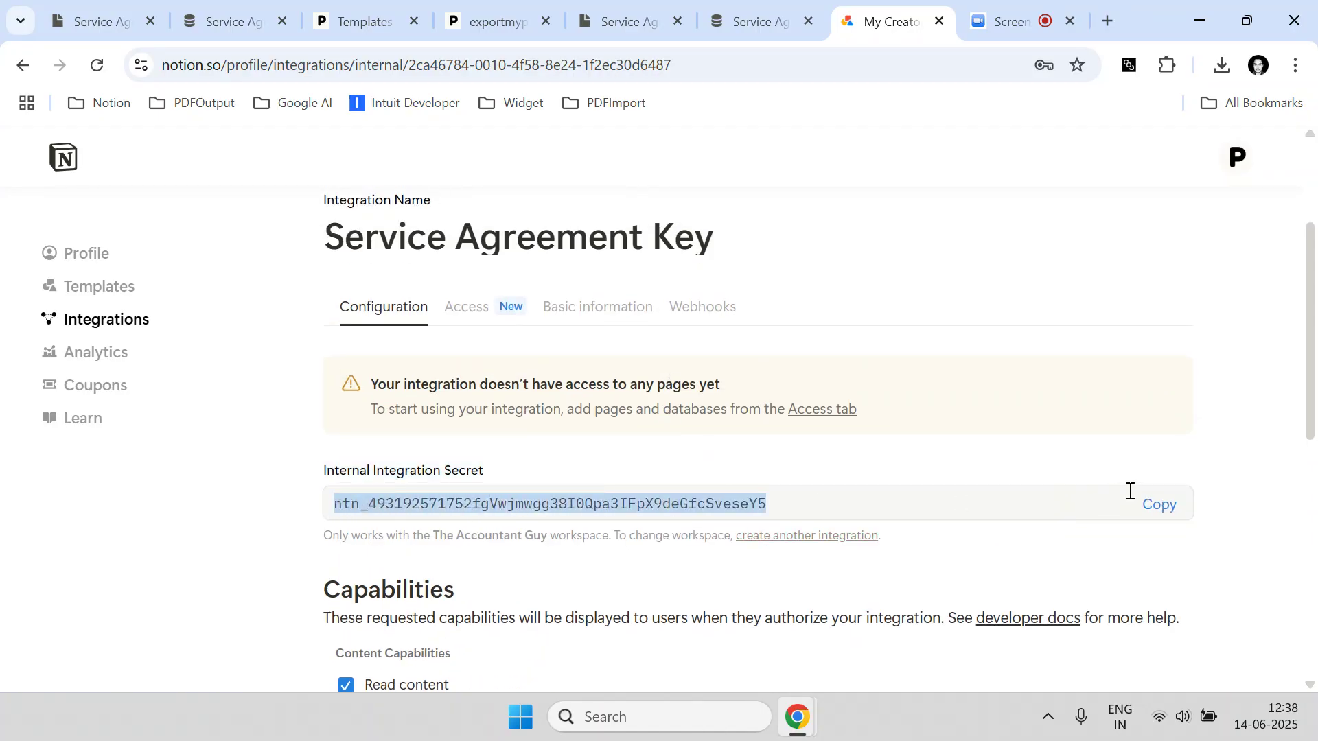
click(1158, 505)
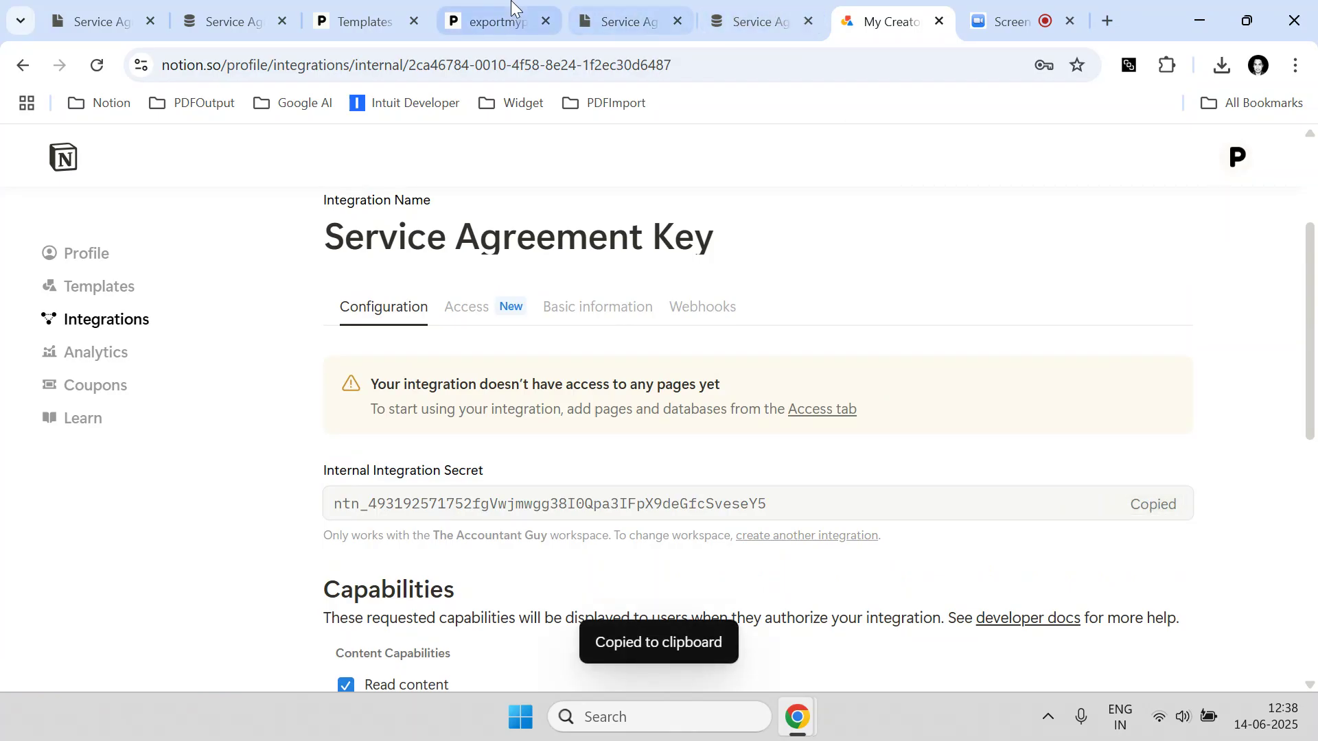
Paste the copied integration secret into the Notion API Key field on the ExportMyPDF creation page
click(512, 9)
click(538, 488)
right_click(536, 487)
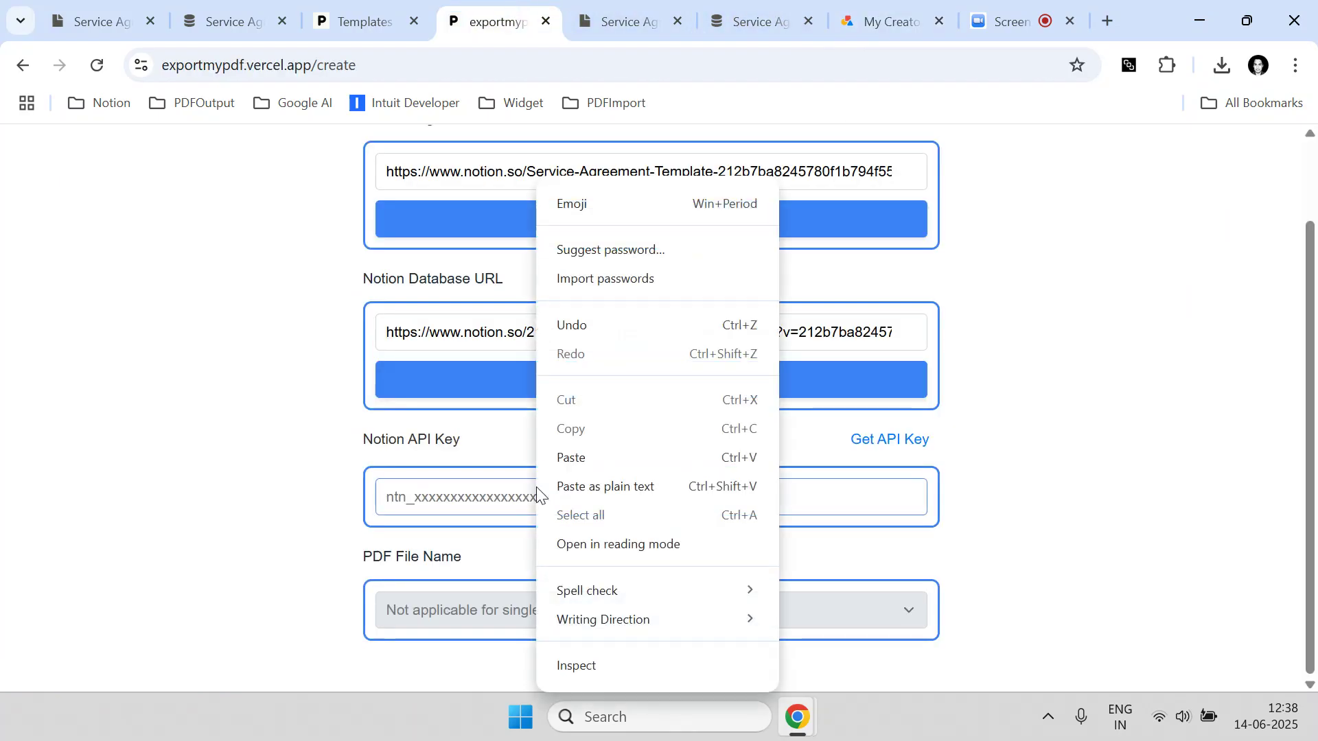
click(574, 458)
scroll(573, 463, up, 2)
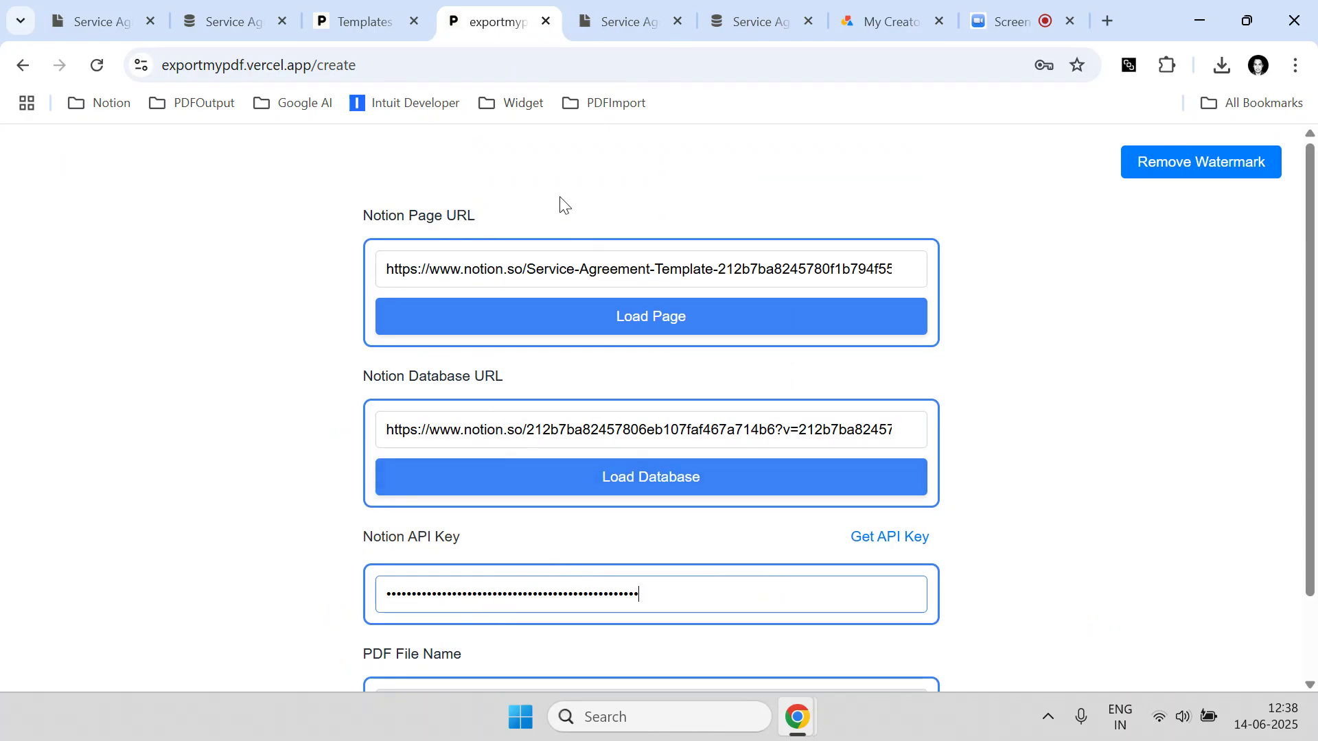
Connect the Service Agreement Key integration to the duplicated Service Agreement Database in Notion
click(779, 13)
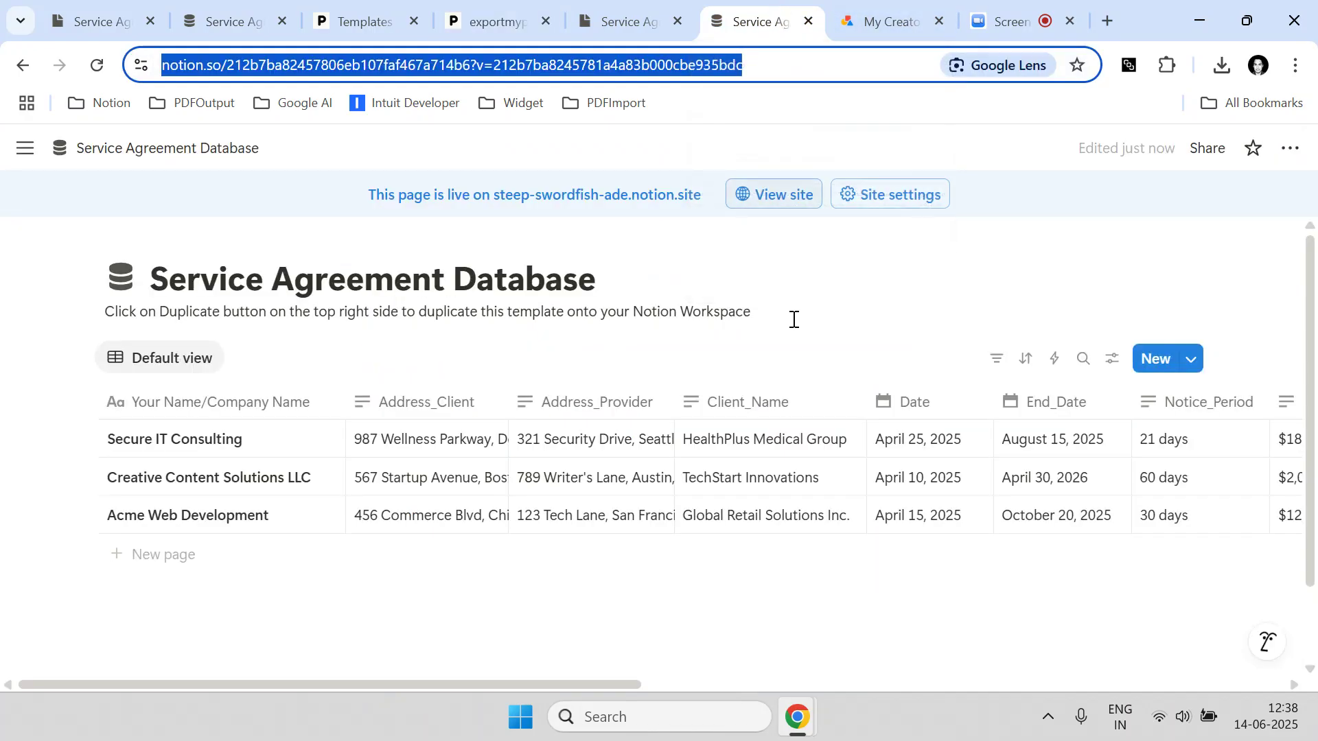
click(1298, 149)
scroll(1220, 385, down, 3)
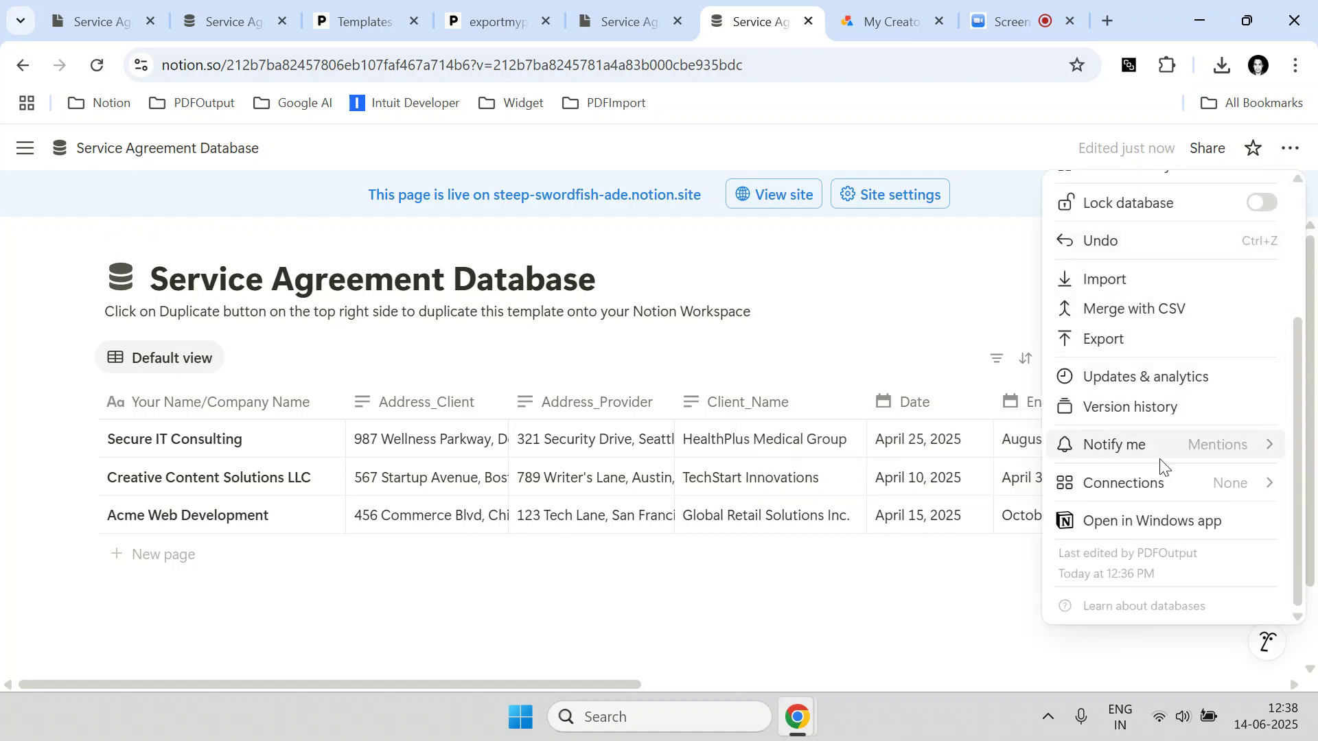
click(1157, 485)
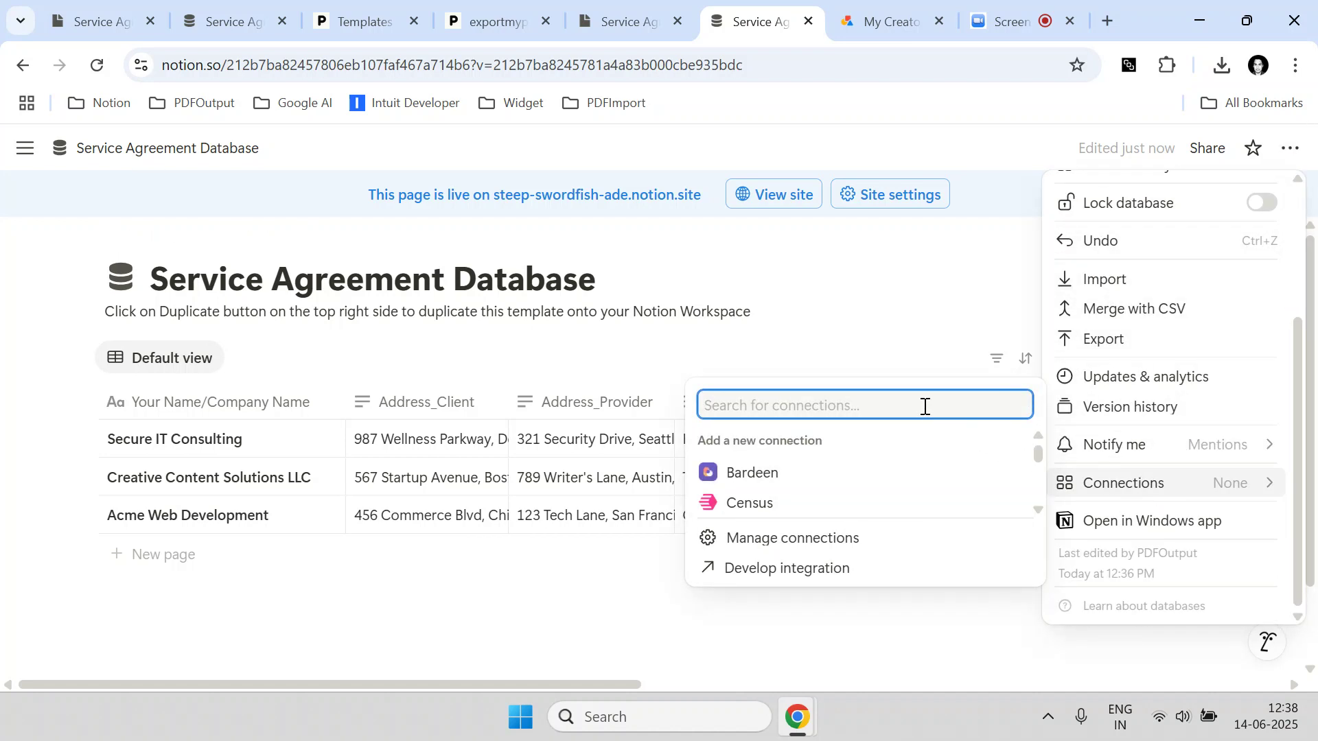
text(Serv)
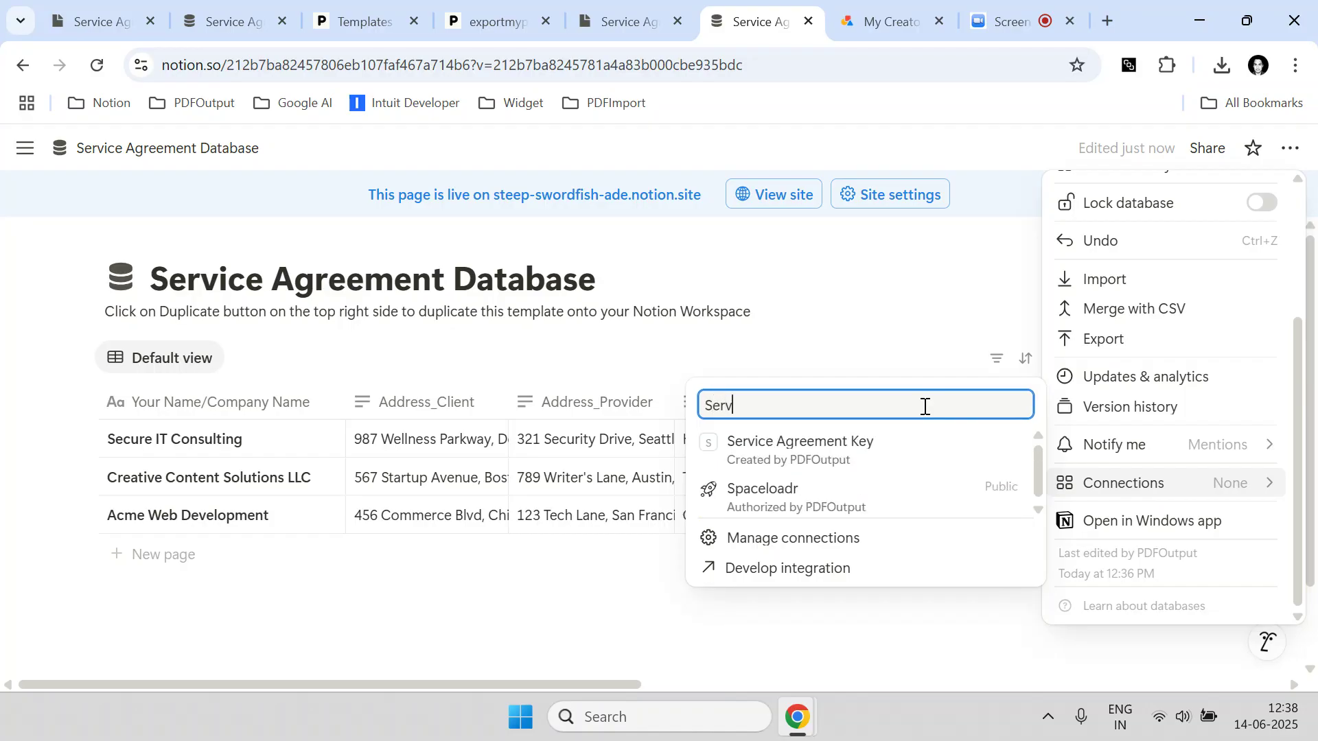
click(873, 470)
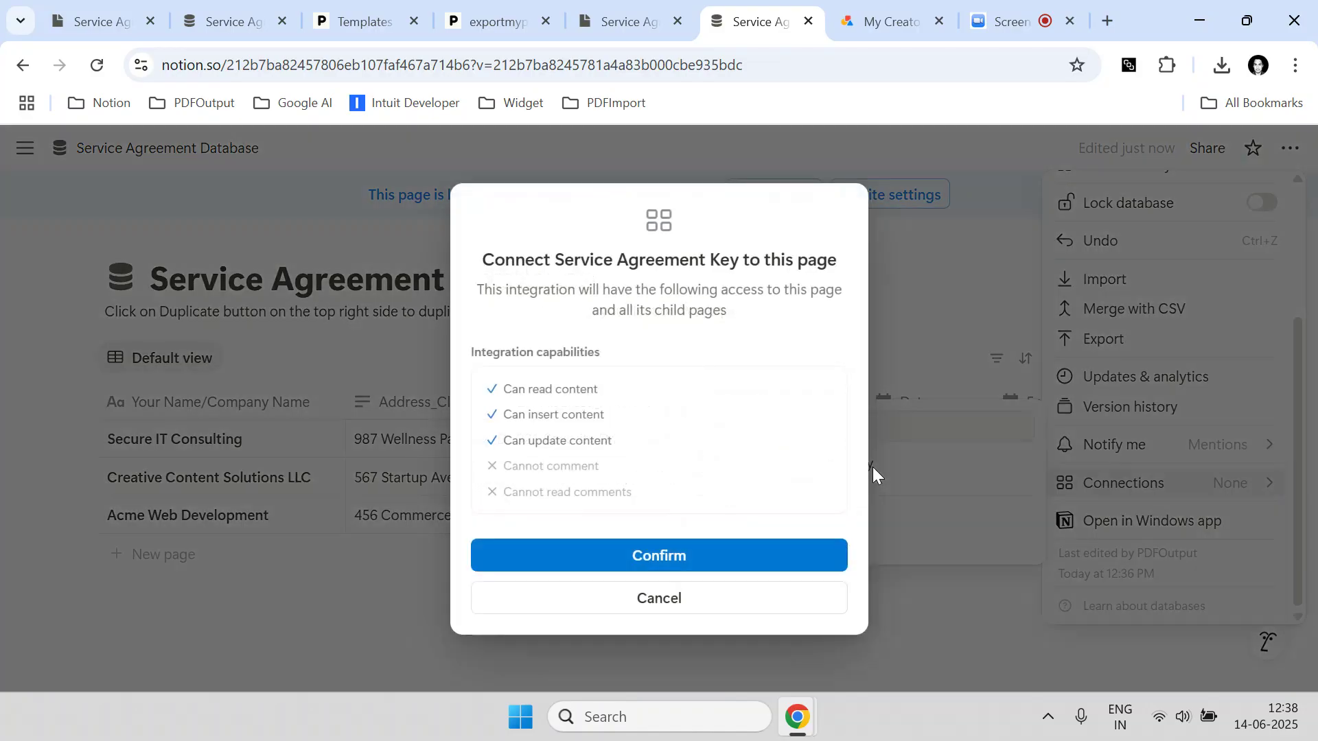
click(743, 553)
mouse_move(1052, 480)
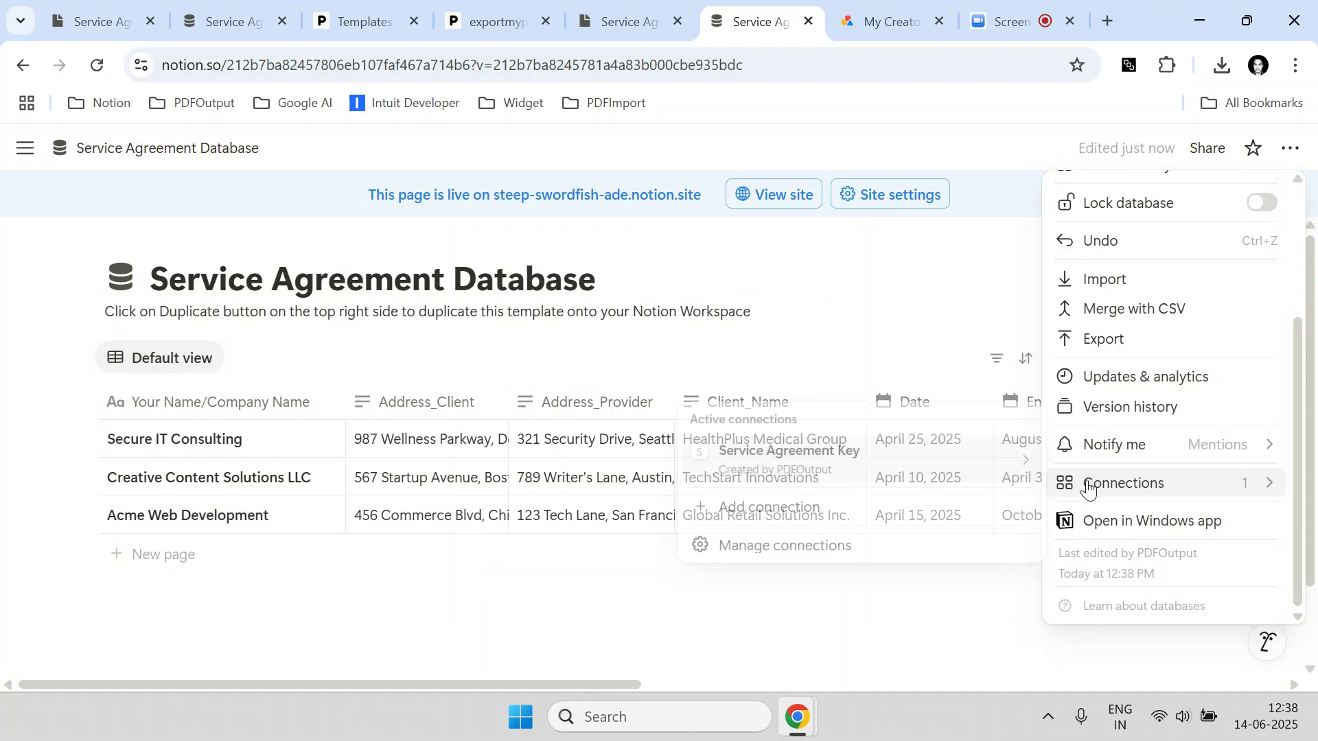
mouse_move(842, 463)
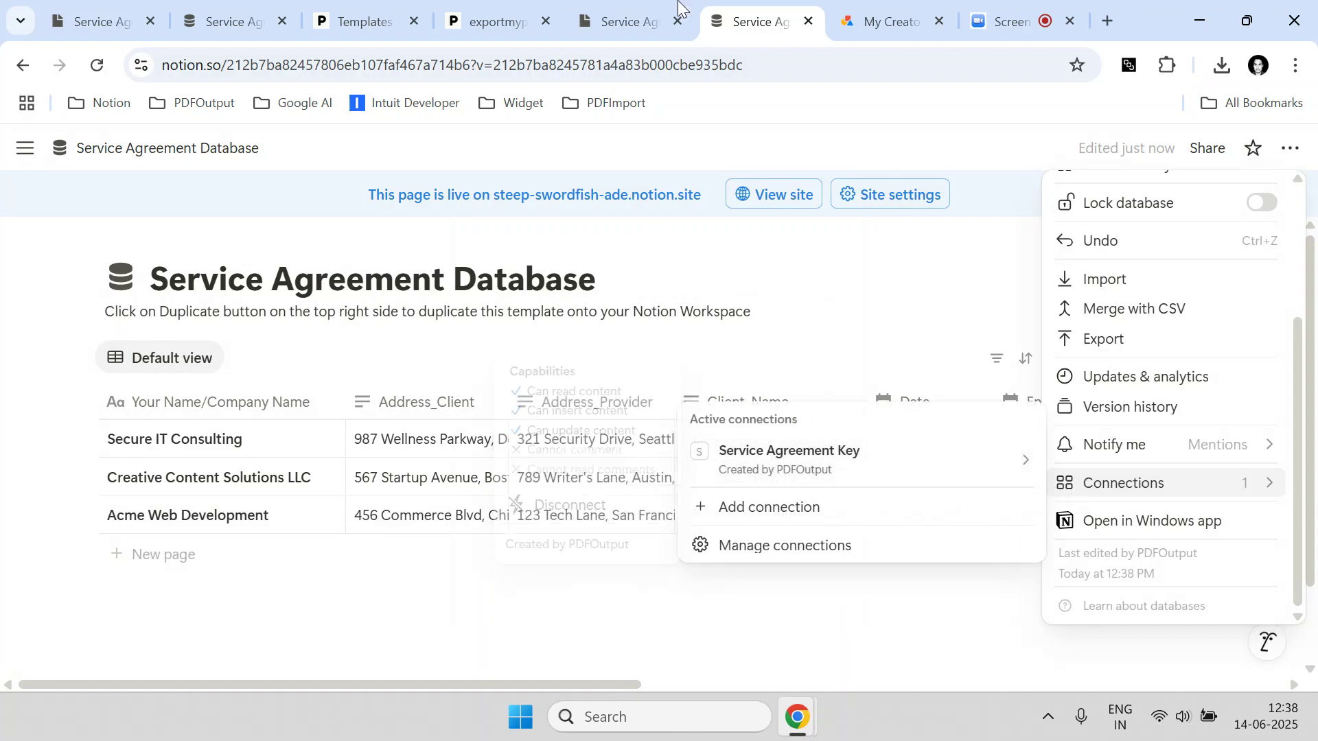
Load the Notion page and the Notion database on the ExportMyPDF creation page
click(483, 8)
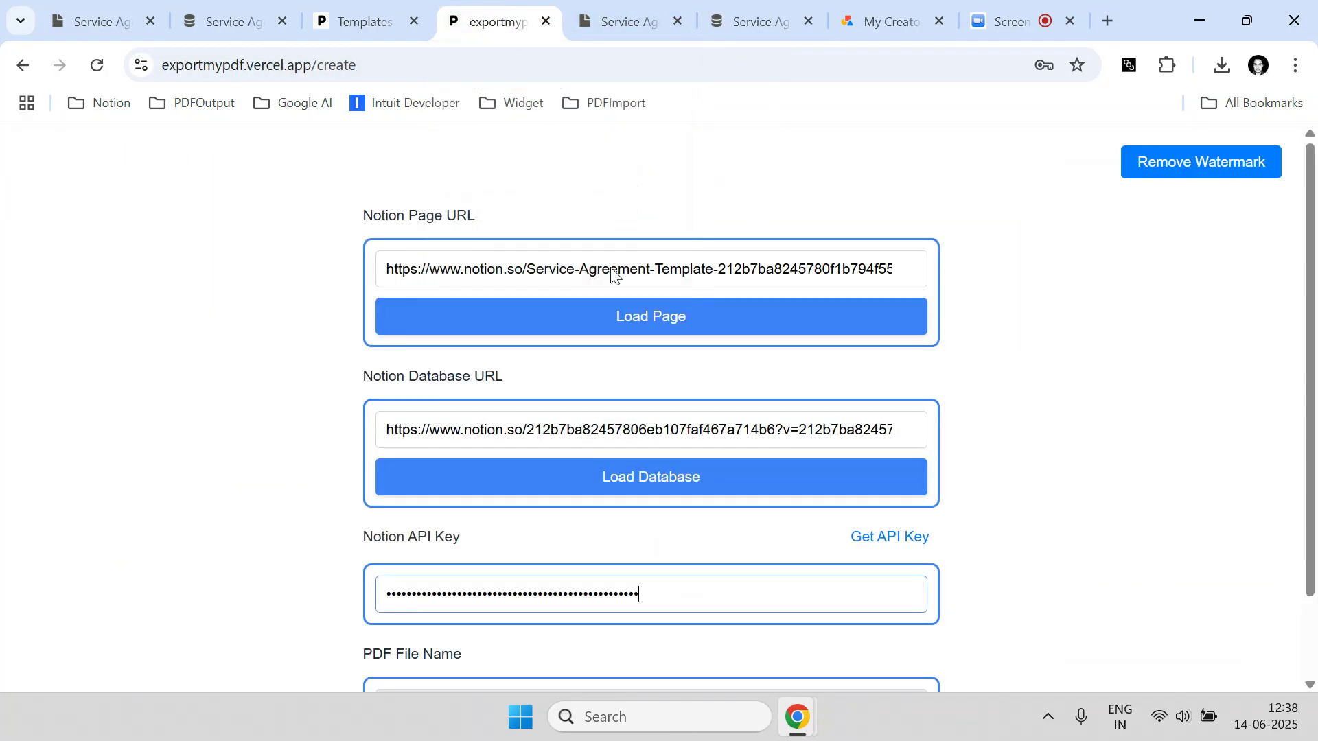
scroll(638, 330, down, 2)
click(583, 229)
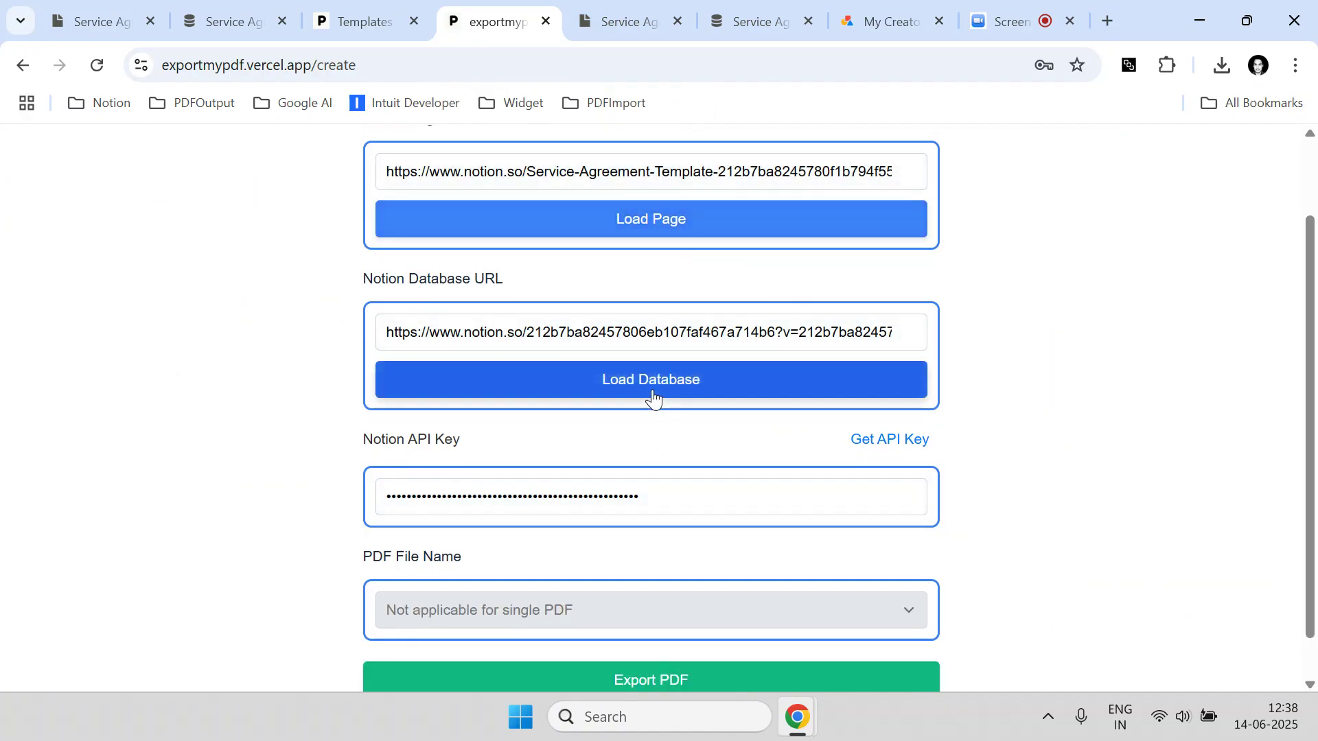
click(652, 398)
Narrow the State_Country column beside generatePDF in the duplicated Service Agreement Database
click(758, 17)
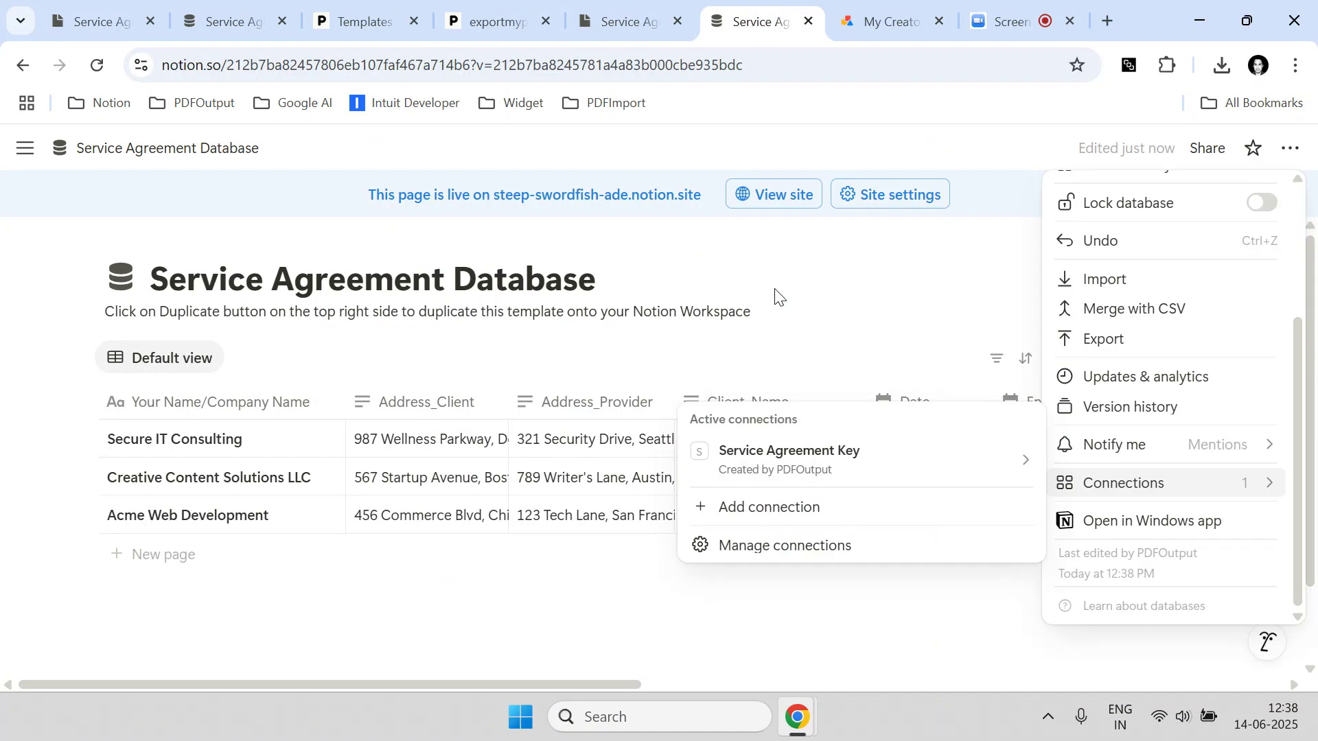
click(691, 614)
drag(586, 684, 1275, 683)
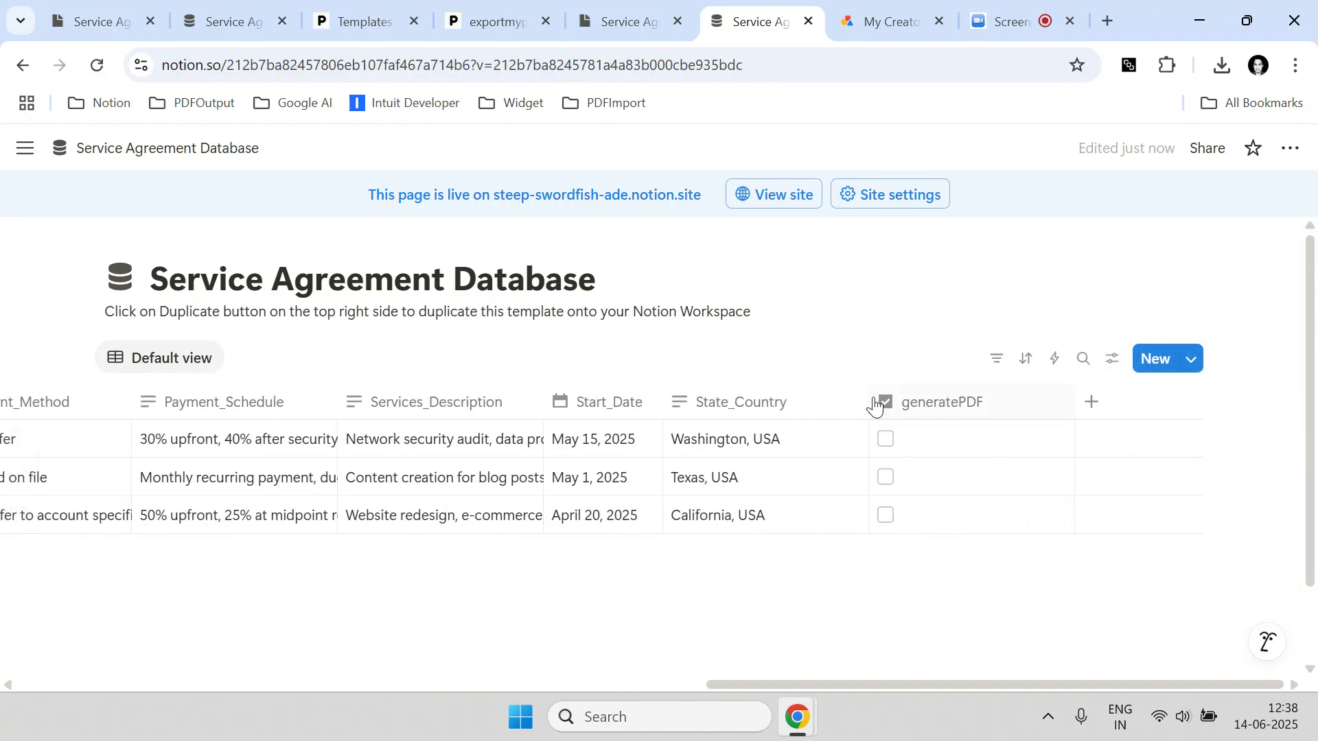
drag(866, 393, 808, 401)
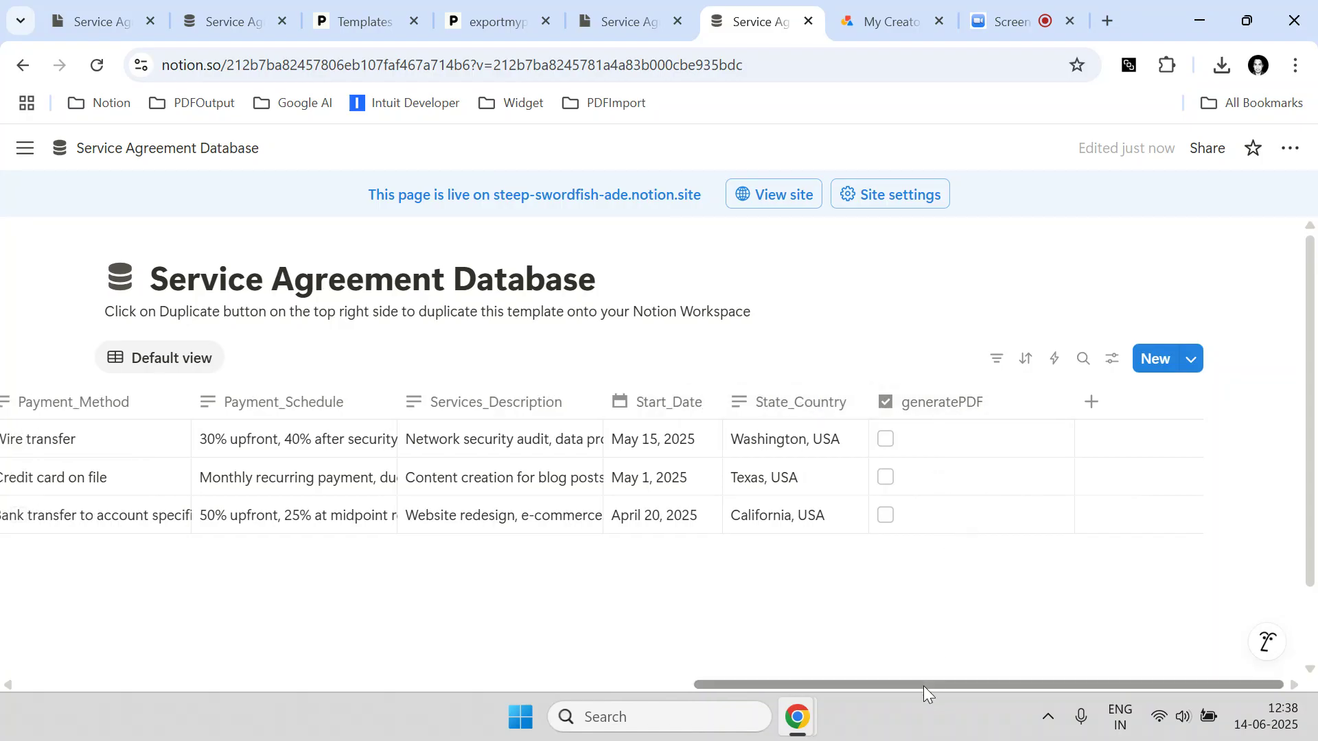
Mark the Secure IT Consulting row for export in the generatePDF column
drag(924, 685, 159, 685)
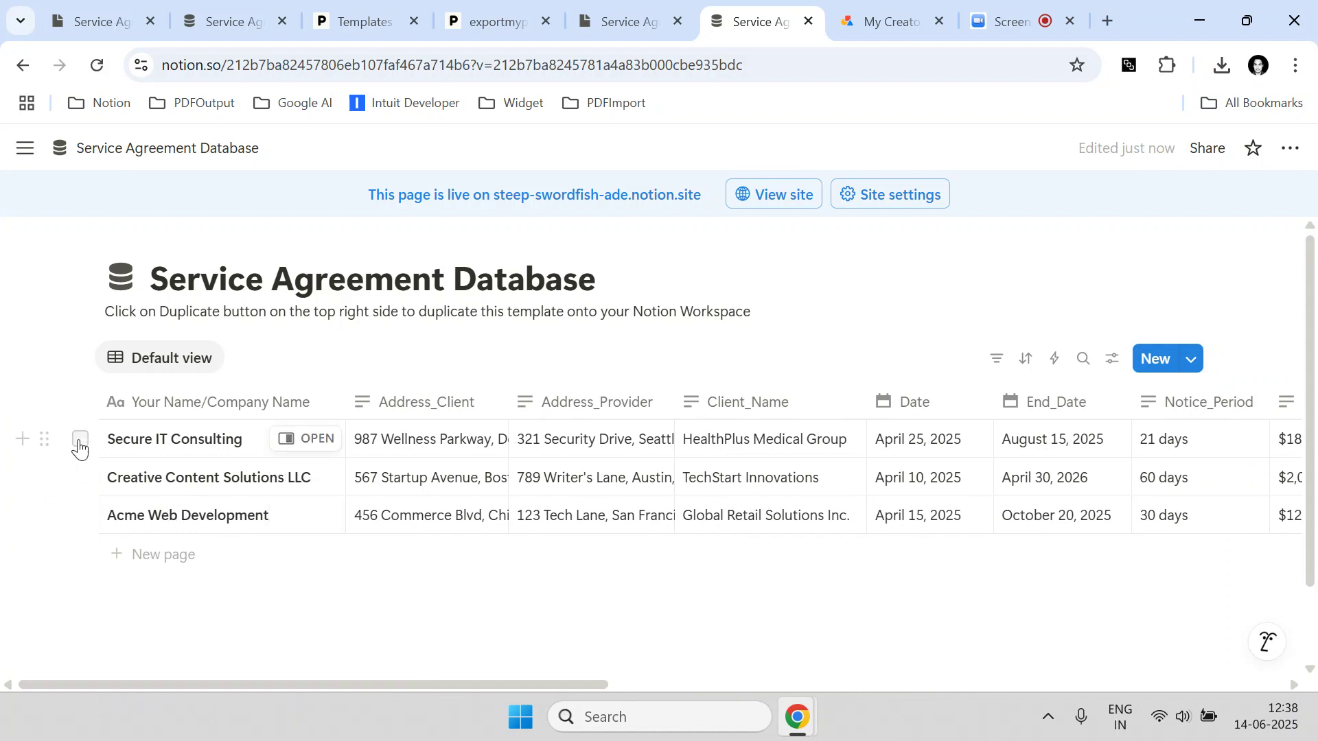
click(80, 439)
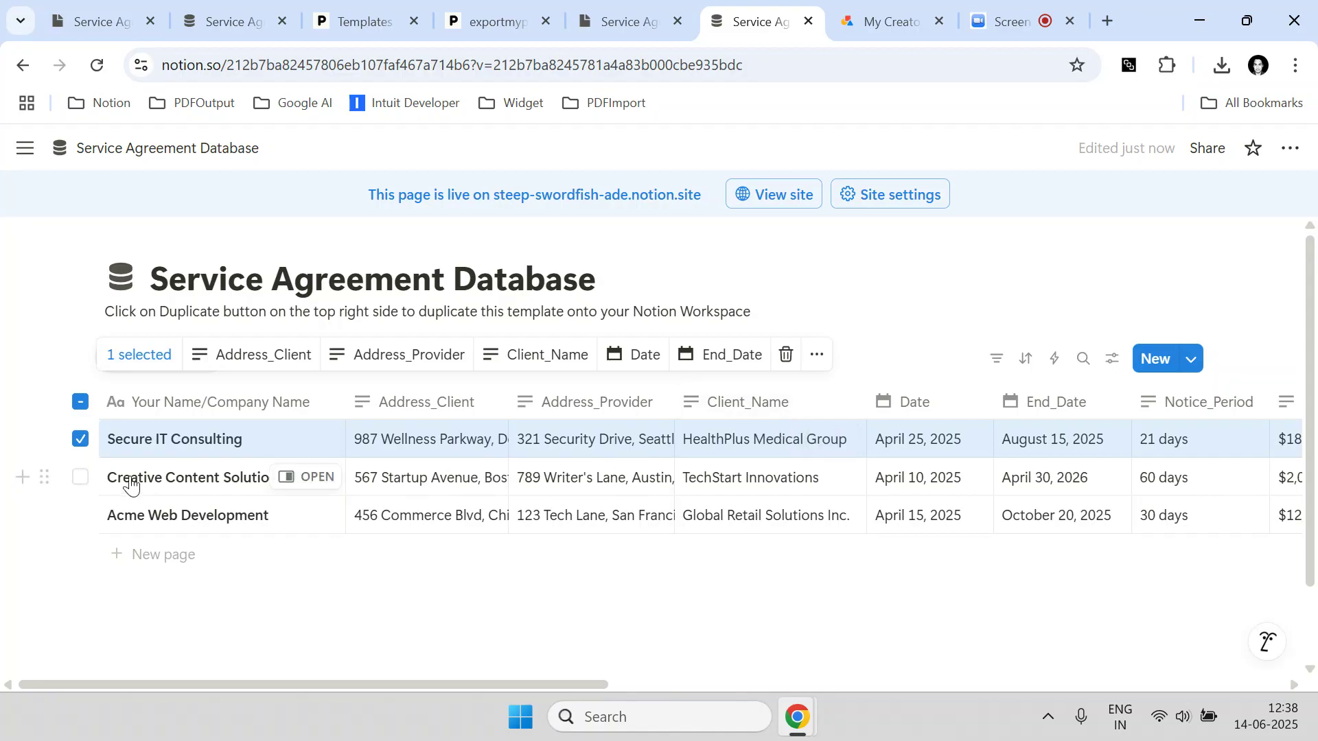
drag(599, 684, 1201, 554)
click(885, 440)
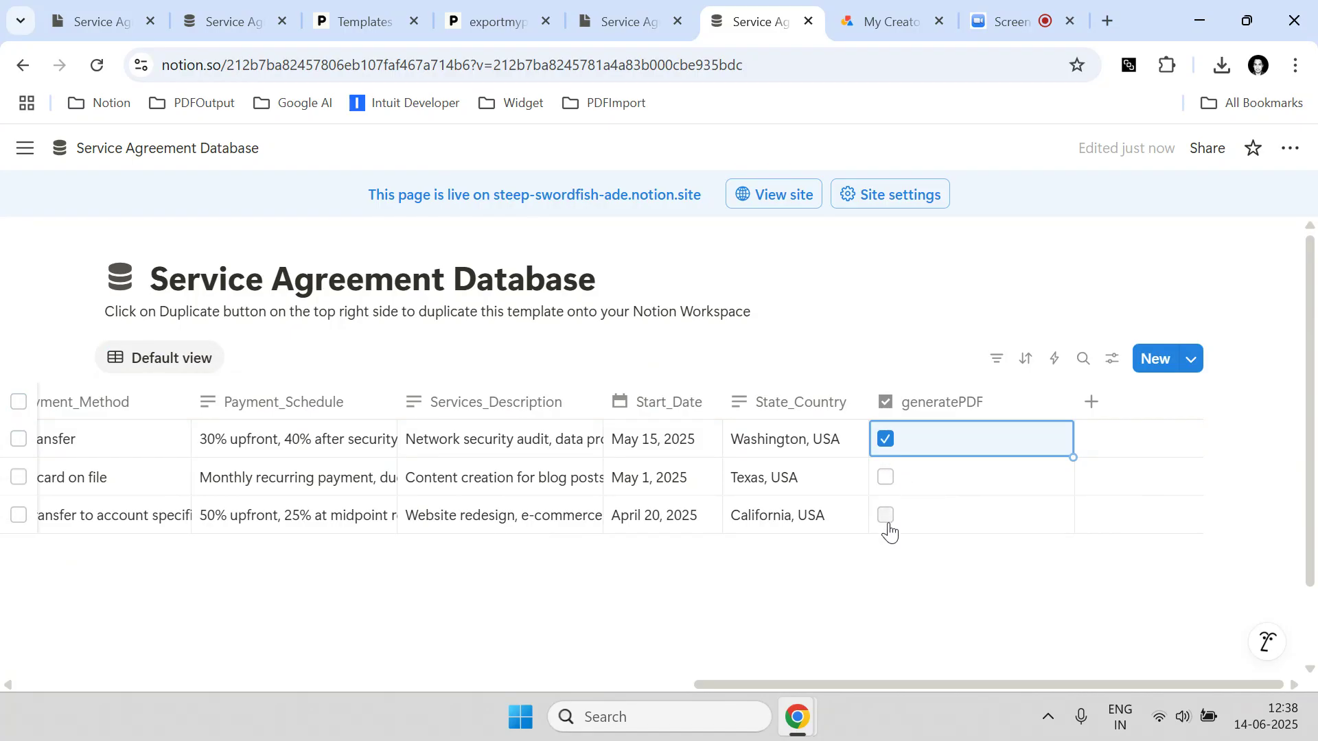
Reload the Notion database on the ExportMyPDF creation page
click(486, 21)
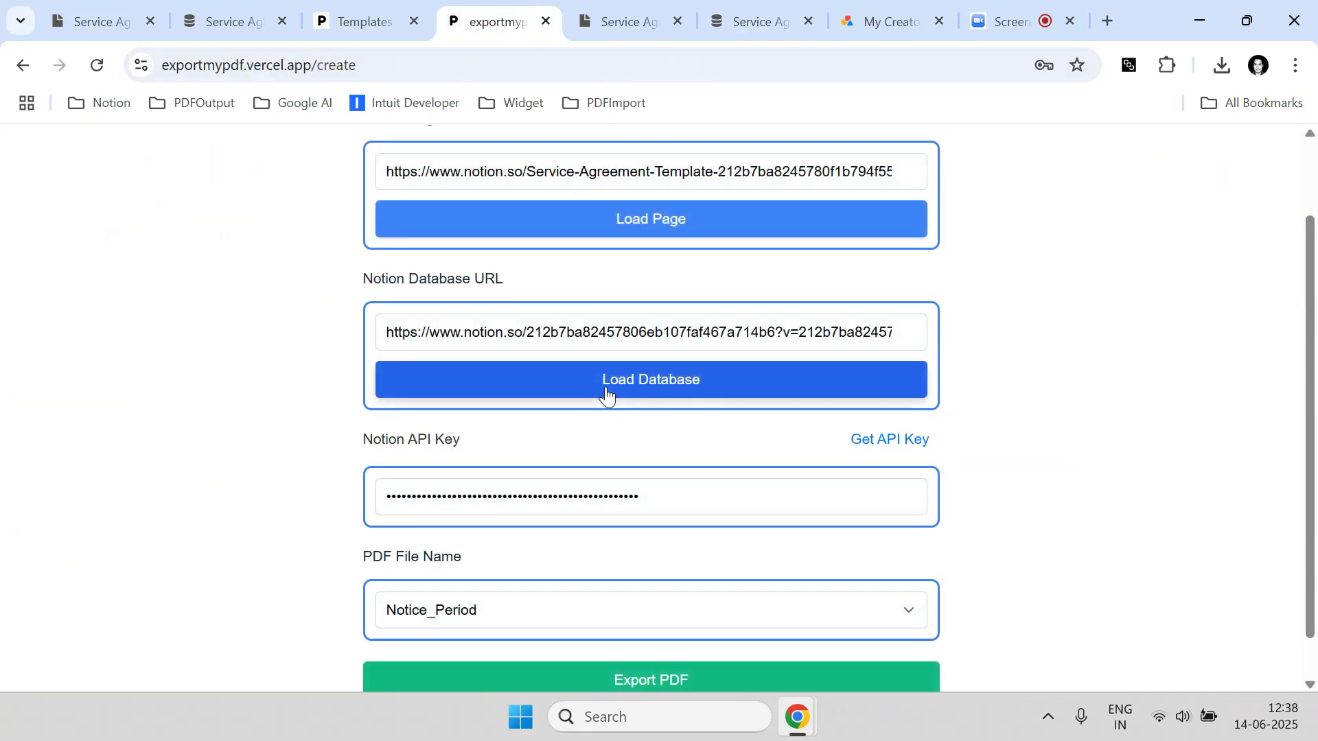
click(607, 394)
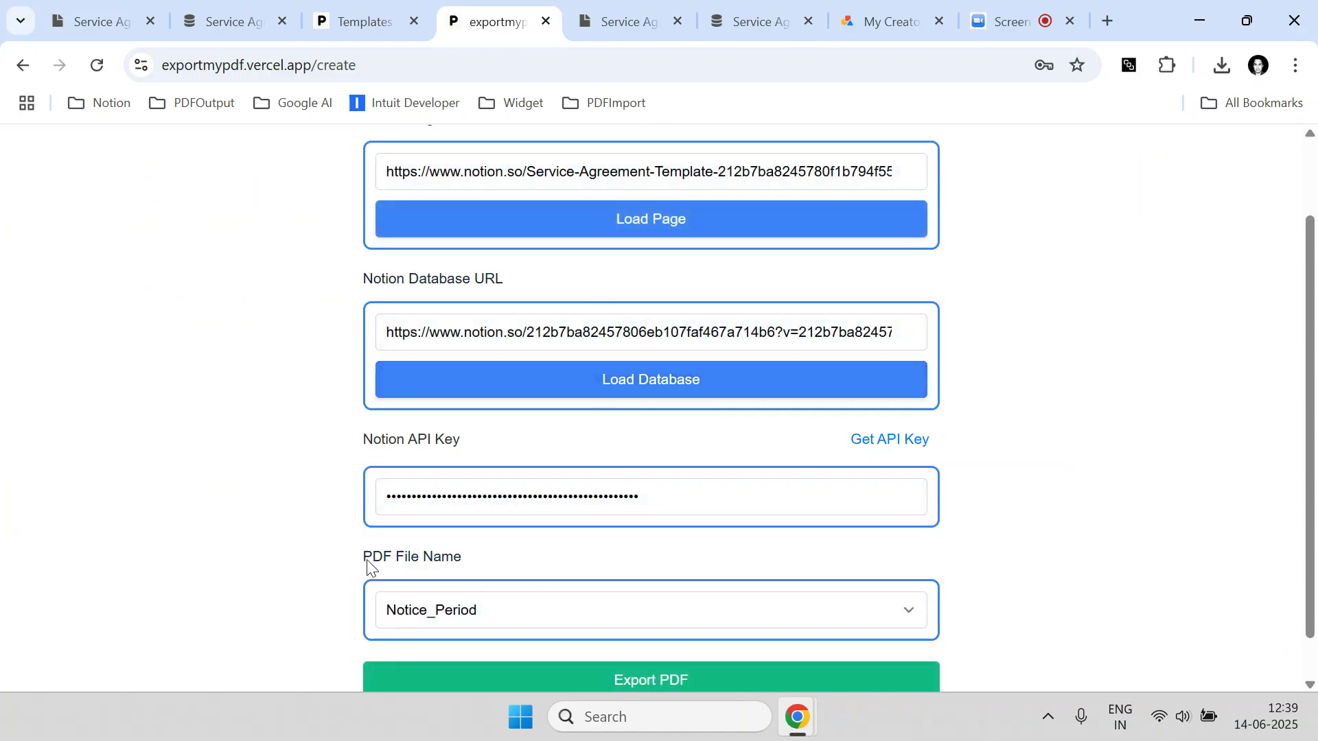
drag(367, 568, 450, 561)
Choose Client_Name as the column for the PDF file name and export the PDF
click(755, 21)
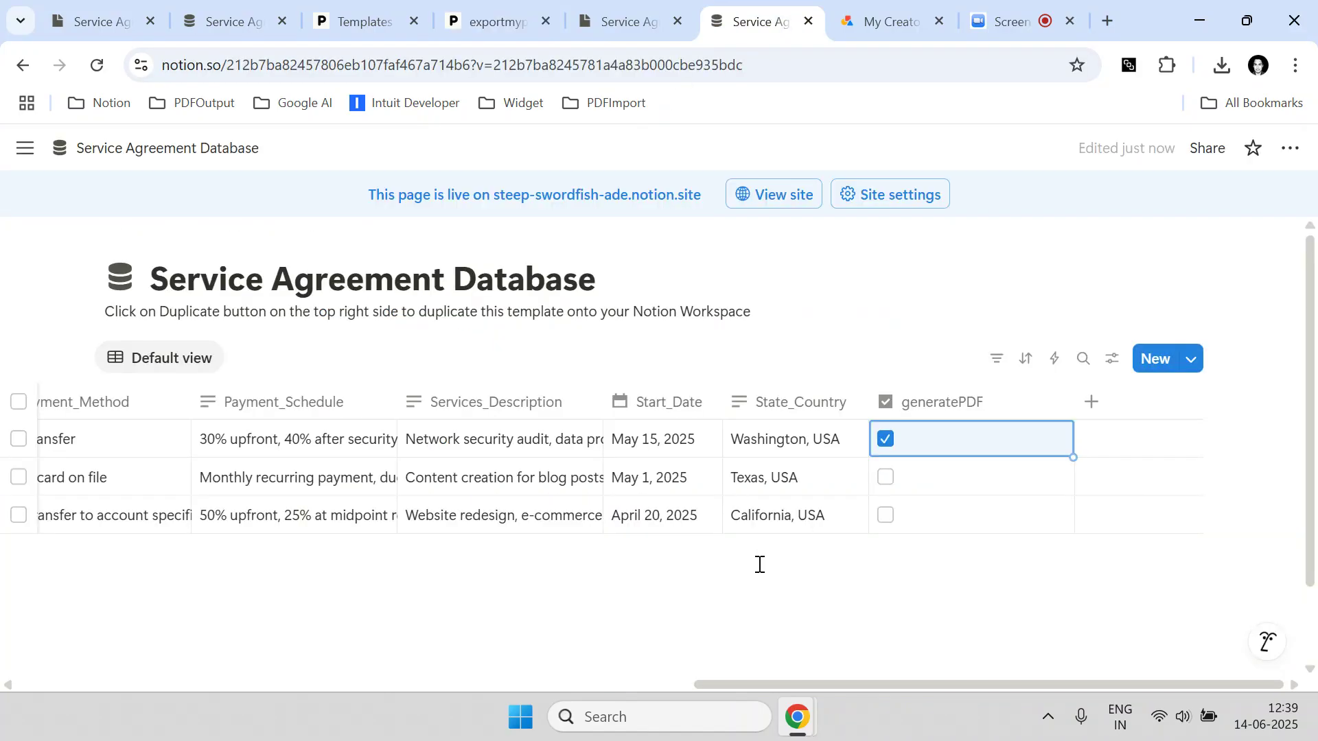
drag(769, 683, 88, 662)
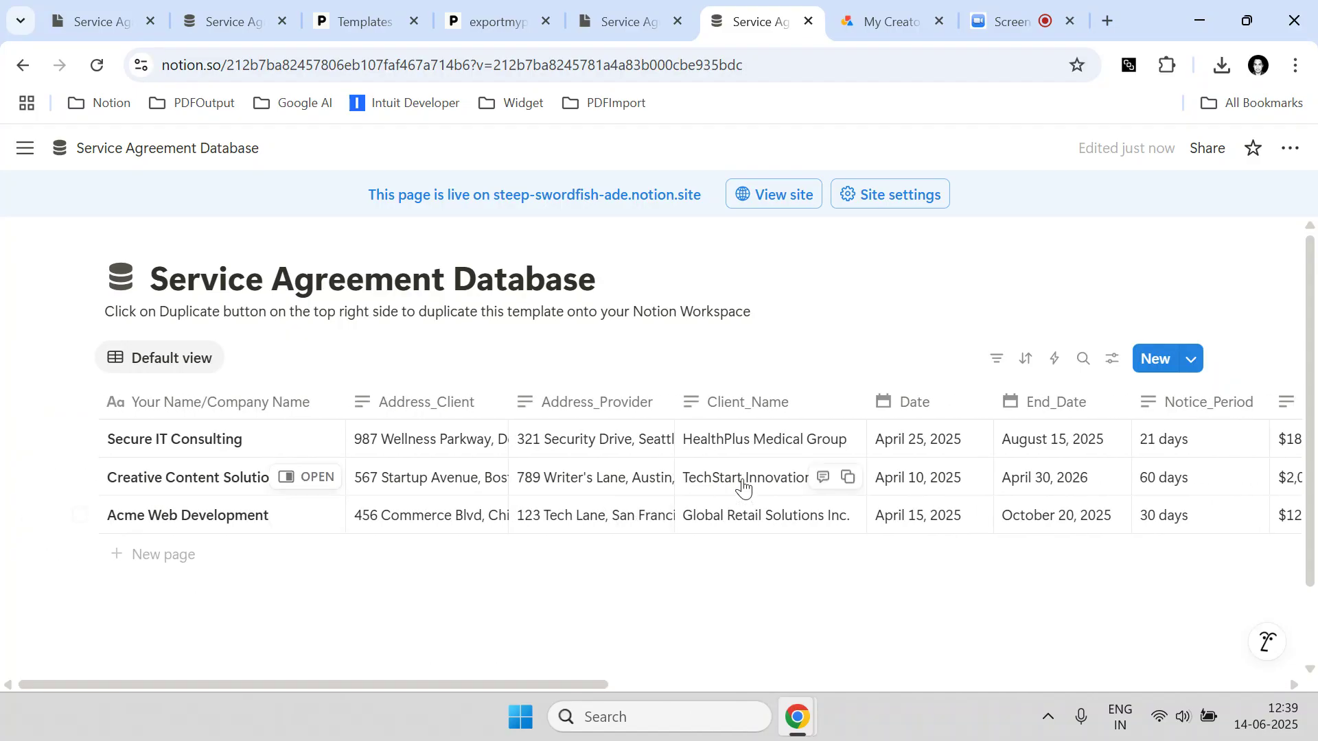
drag(363, 677, 318, 664)
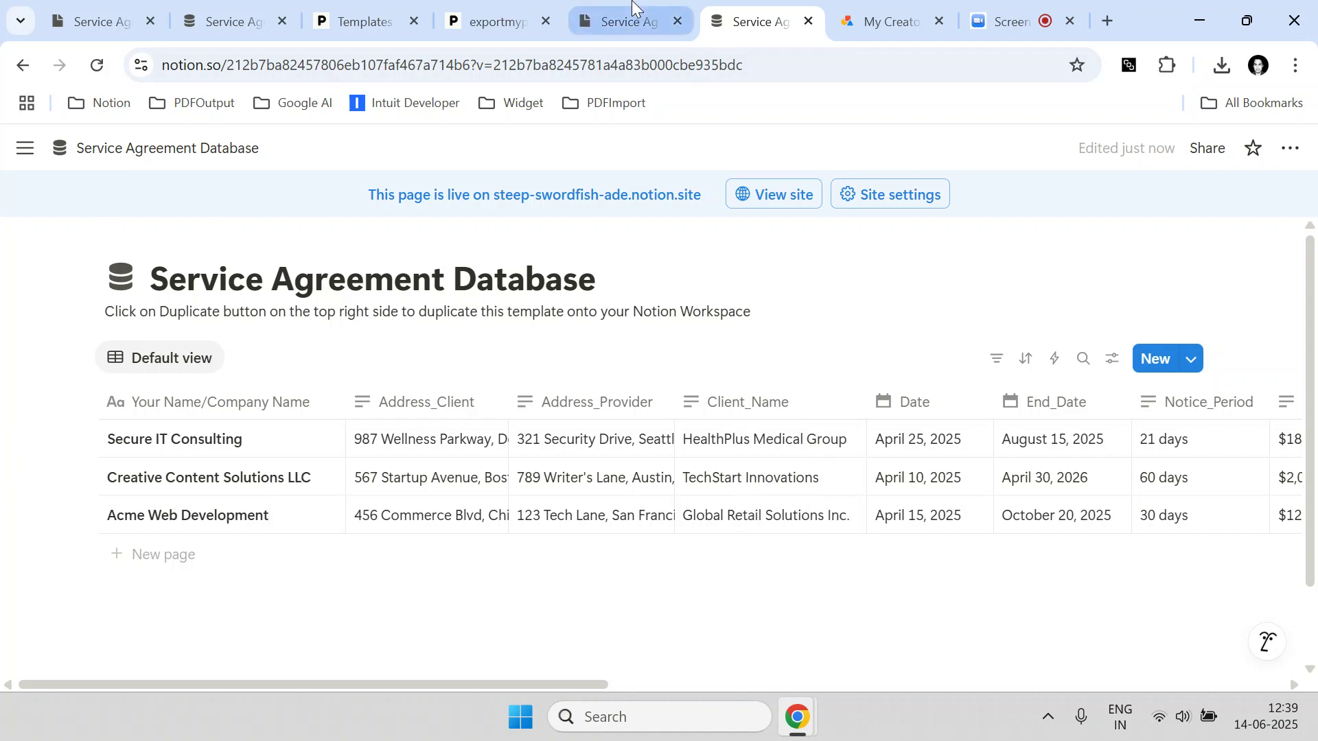
click(506, 8)
click(456, 616)
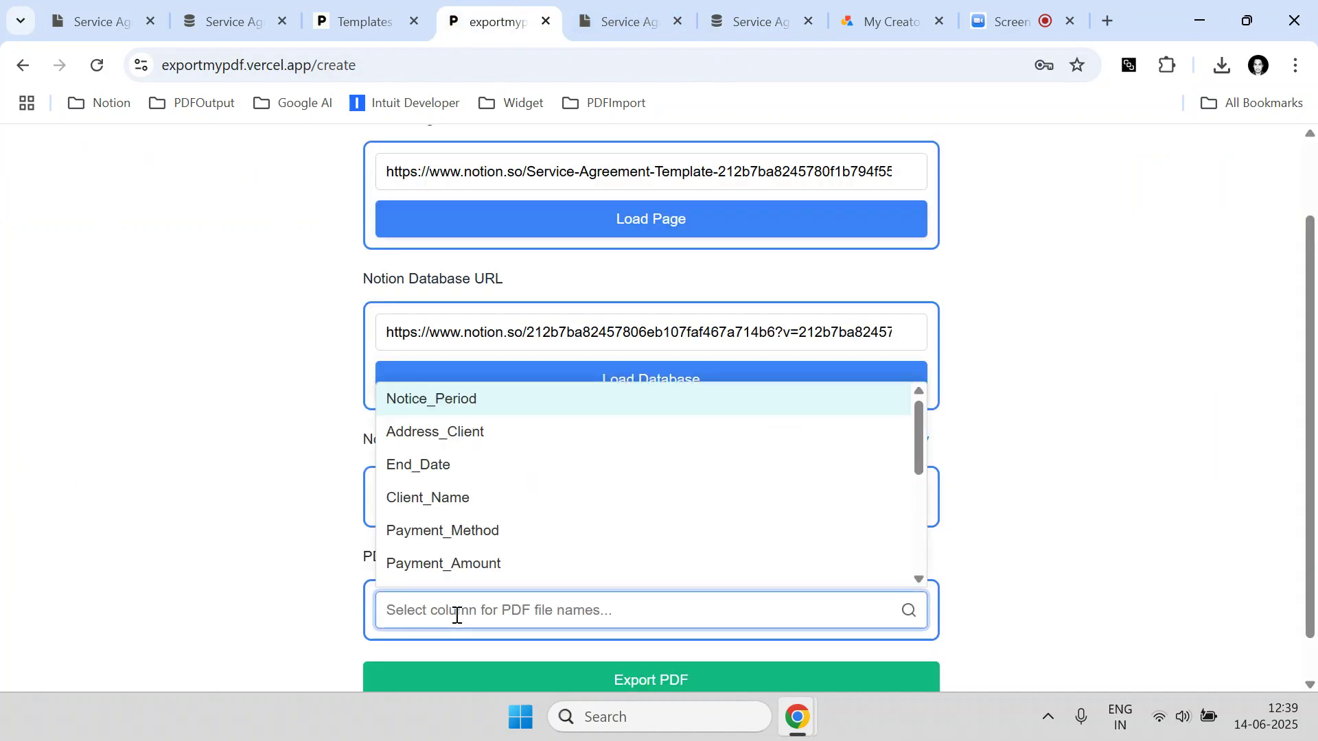
text(cLI)
click(457, 580)
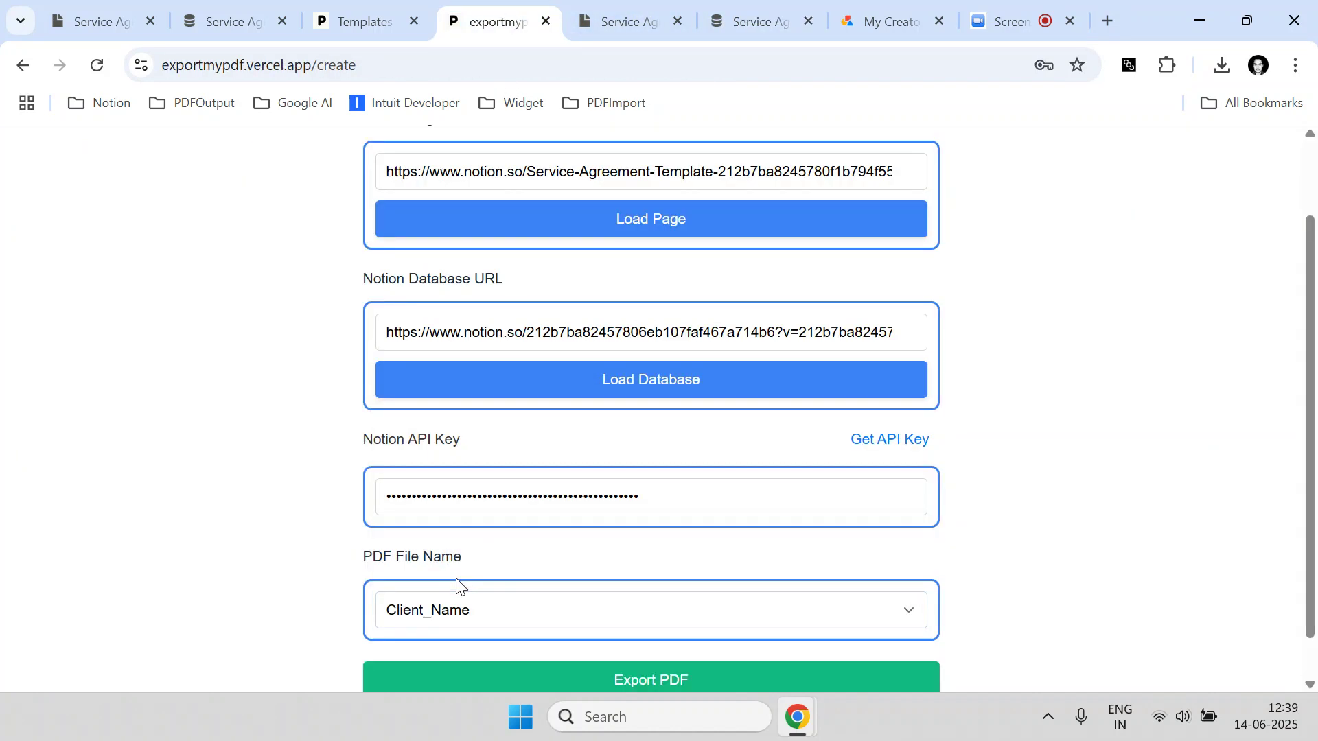
scroll(492, 539, down, 1)
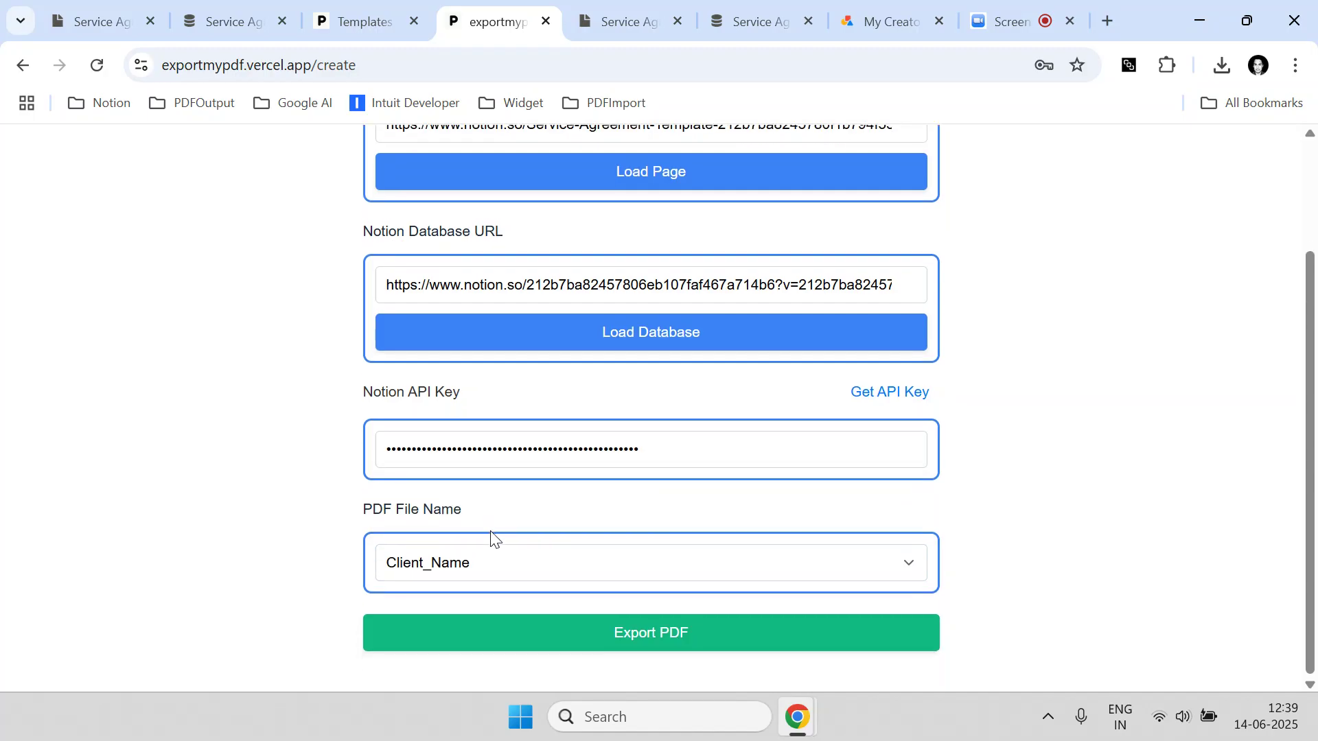
click(684, 642)
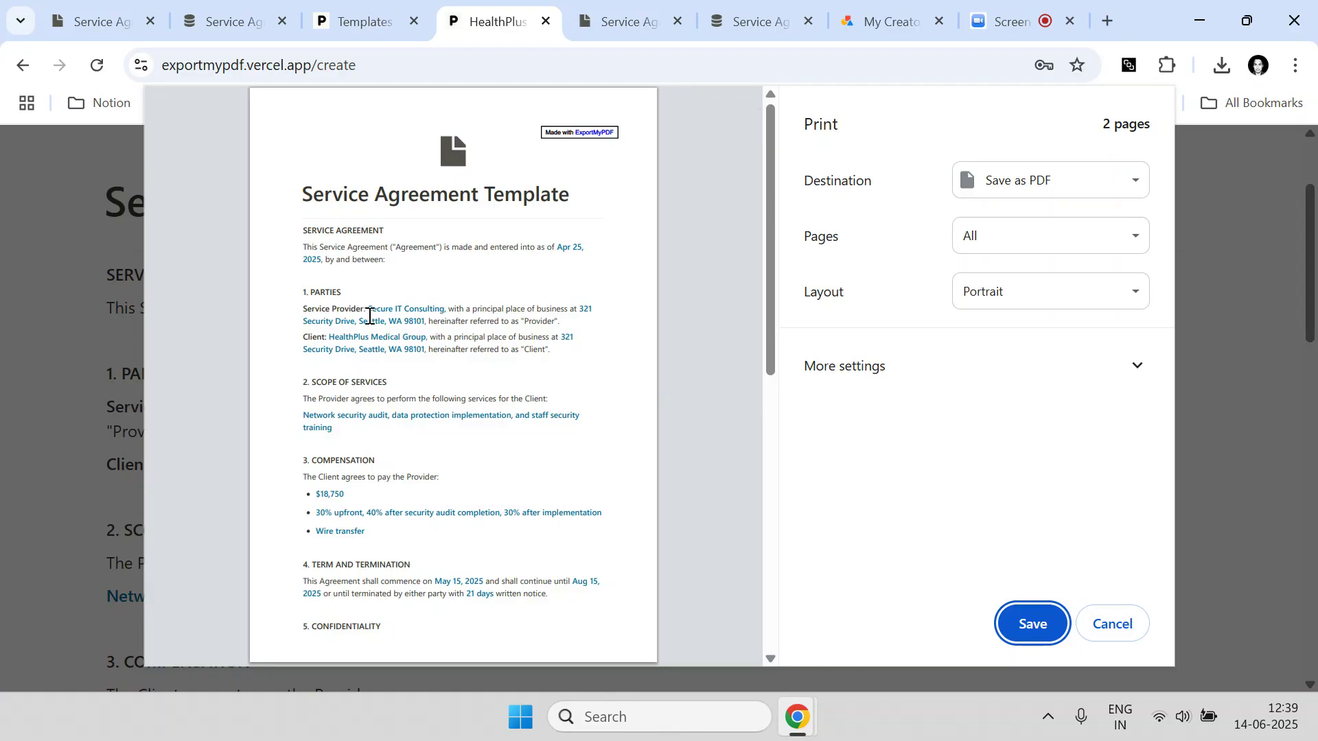
Compare the service provider name in the print preview with the Secure IT Consulting row in the Service Agreement Database
drag(368, 309, 419, 310)
click(751, 21)
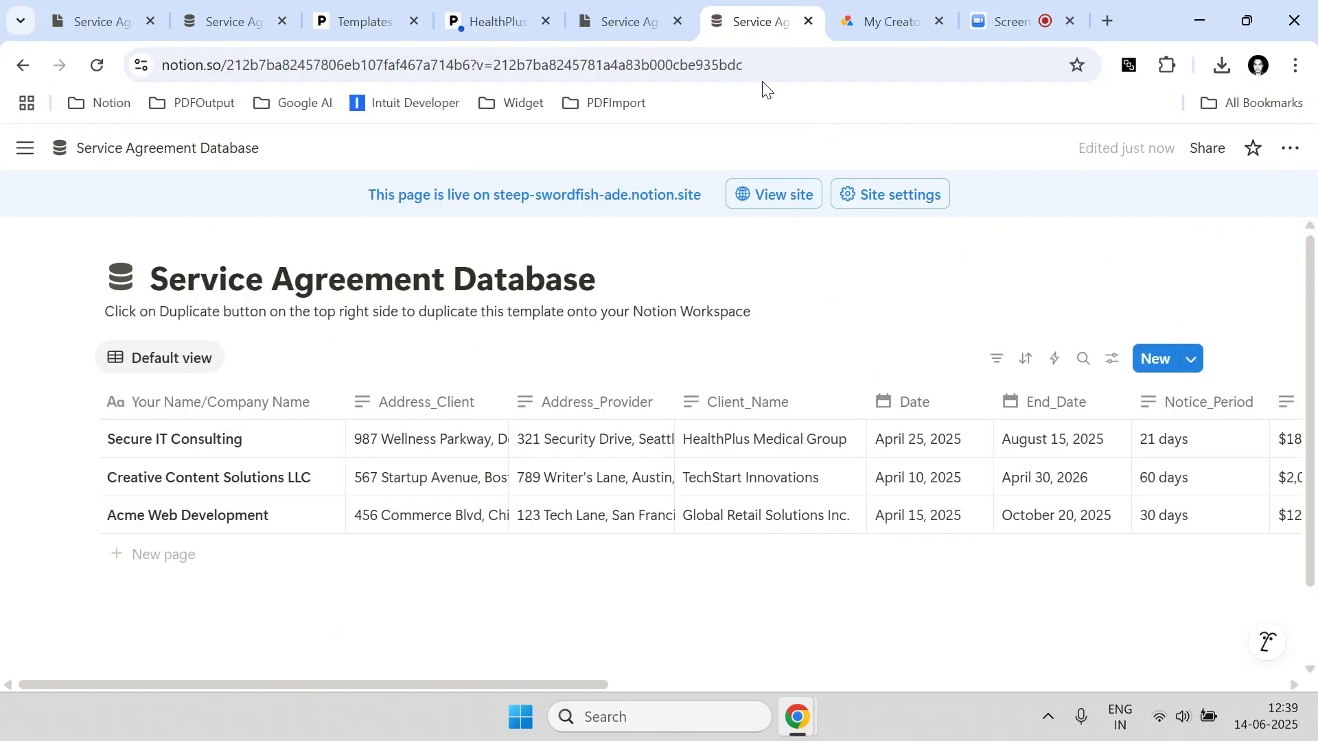
click(80, 438)
drag(371, 684, 475, 668)
click(499, 8)
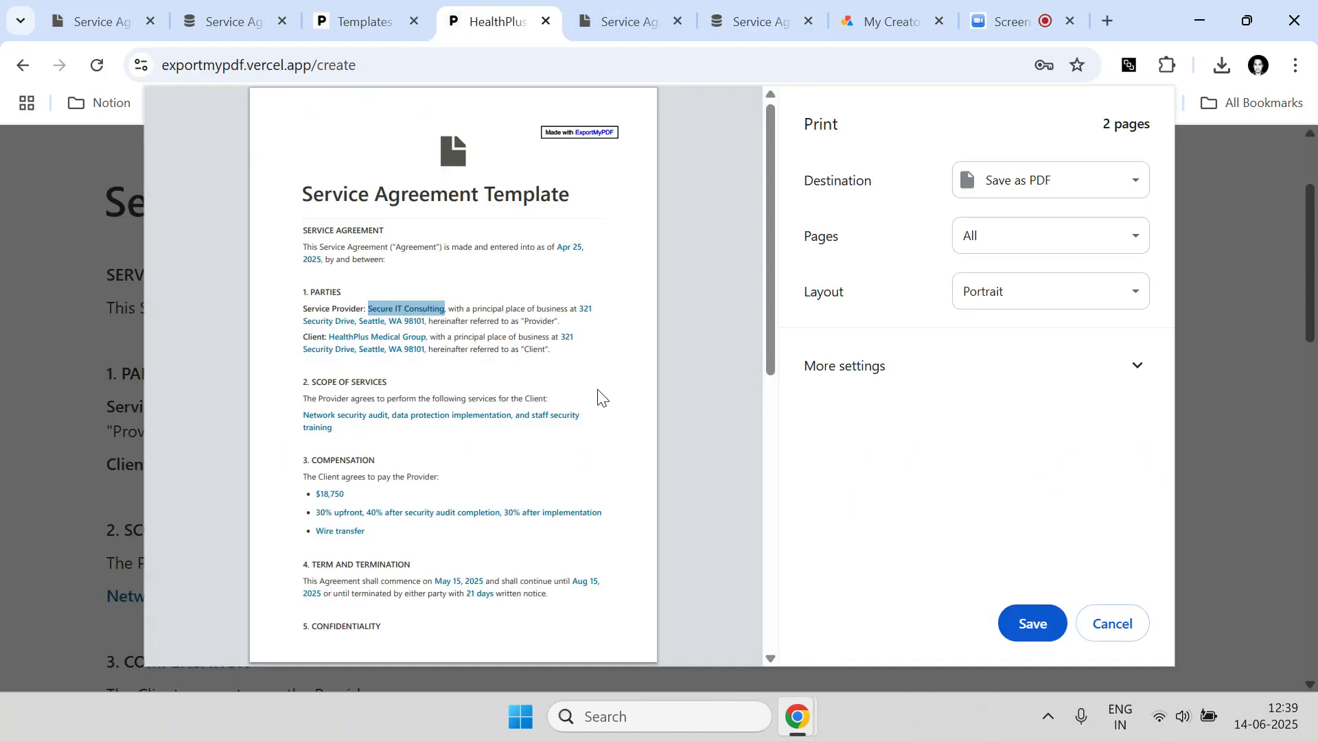
Review the signature section of the agreement in the print preview, checking the provider's signature and name fields
scroll(598, 396, down, 10)
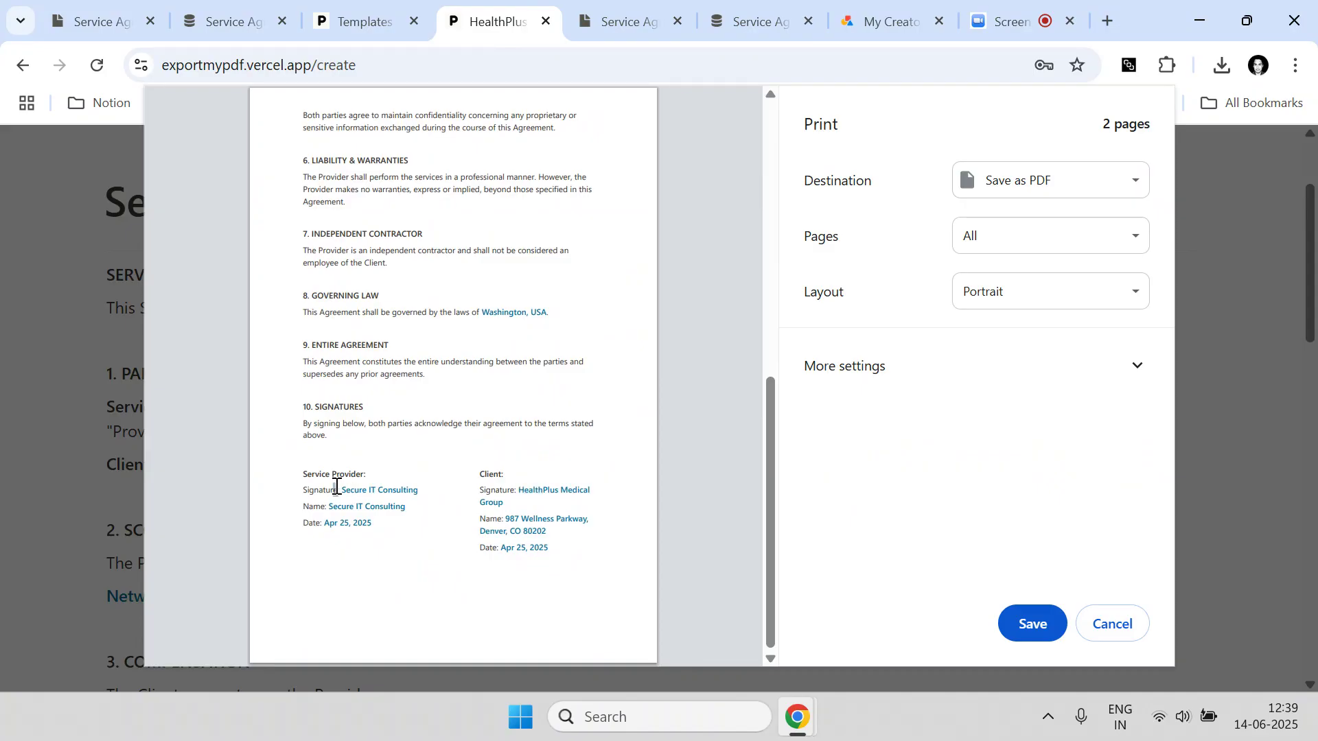
drag(342, 487, 420, 486)
drag(326, 507, 416, 506)
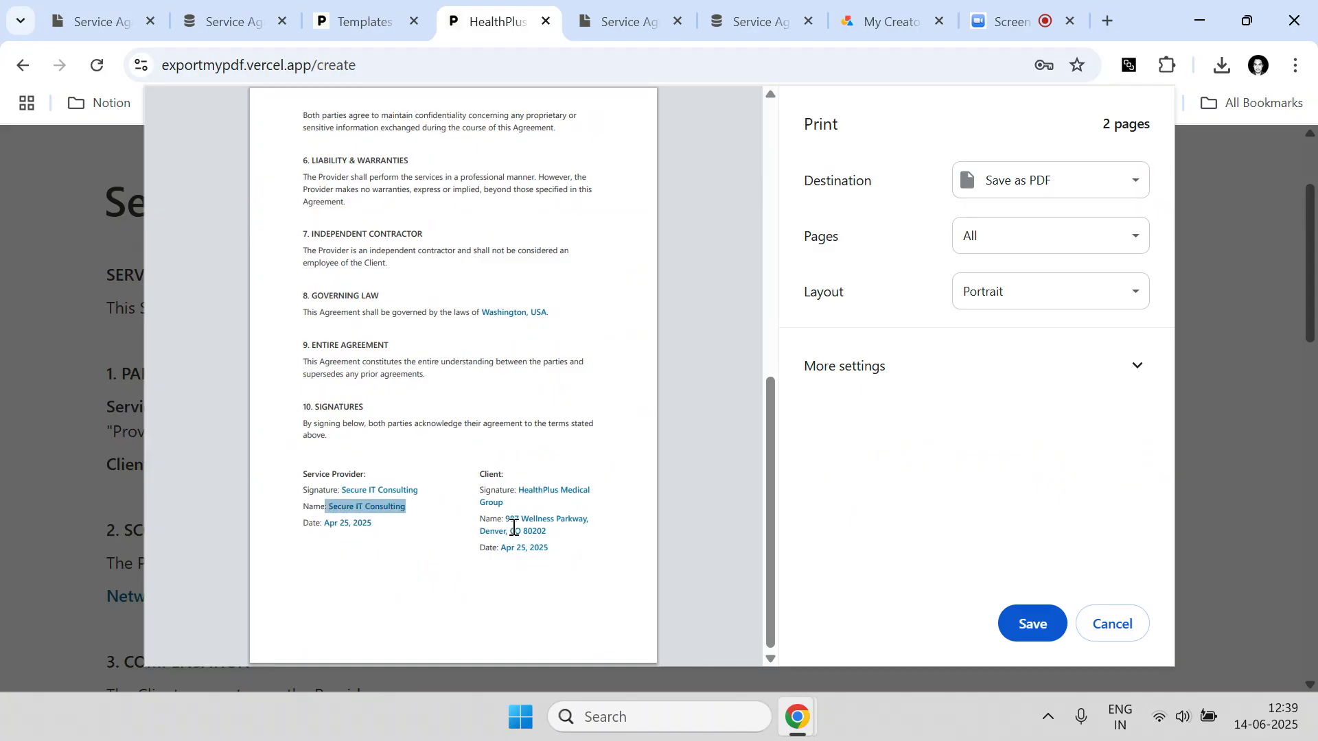
scroll(512, 473, up, 10)
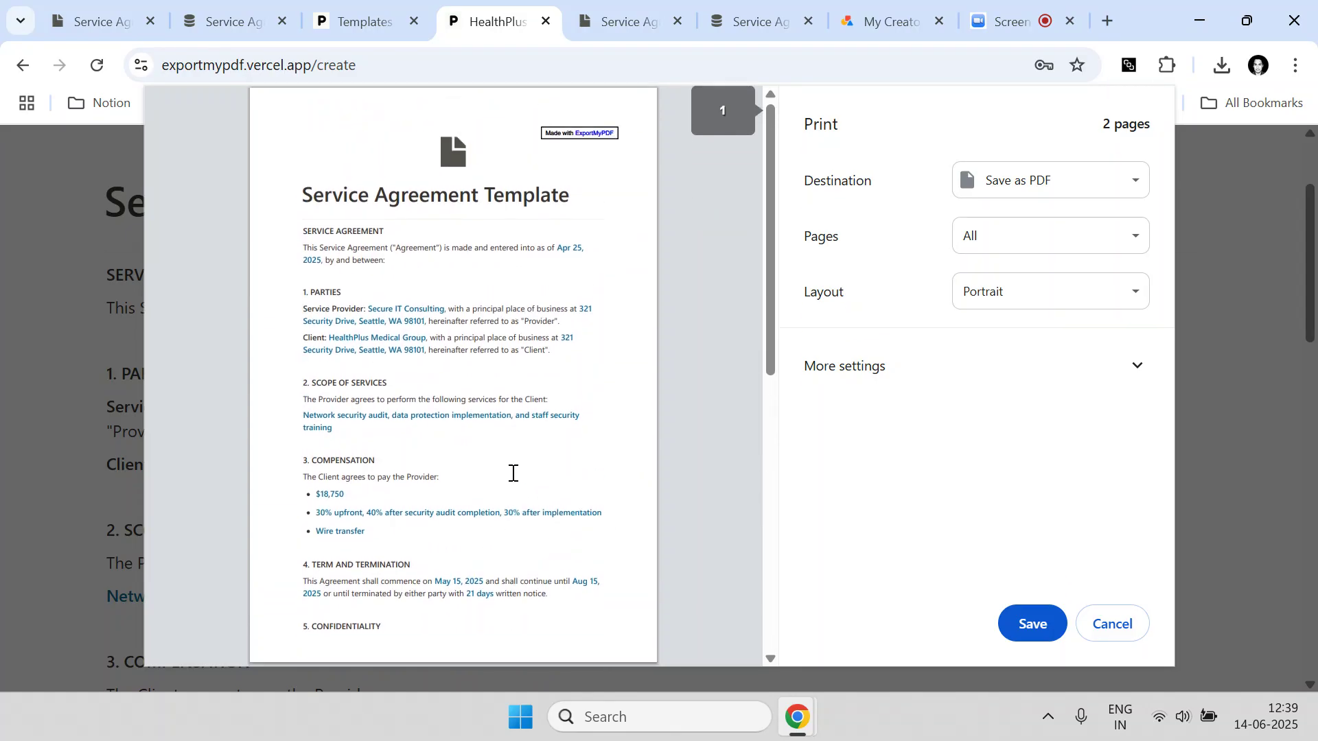
Review the additional print settings and save the agreement to the Desktop as HealthPlus Medical Group
click(1000, 382)
scroll(991, 382, down, 2)
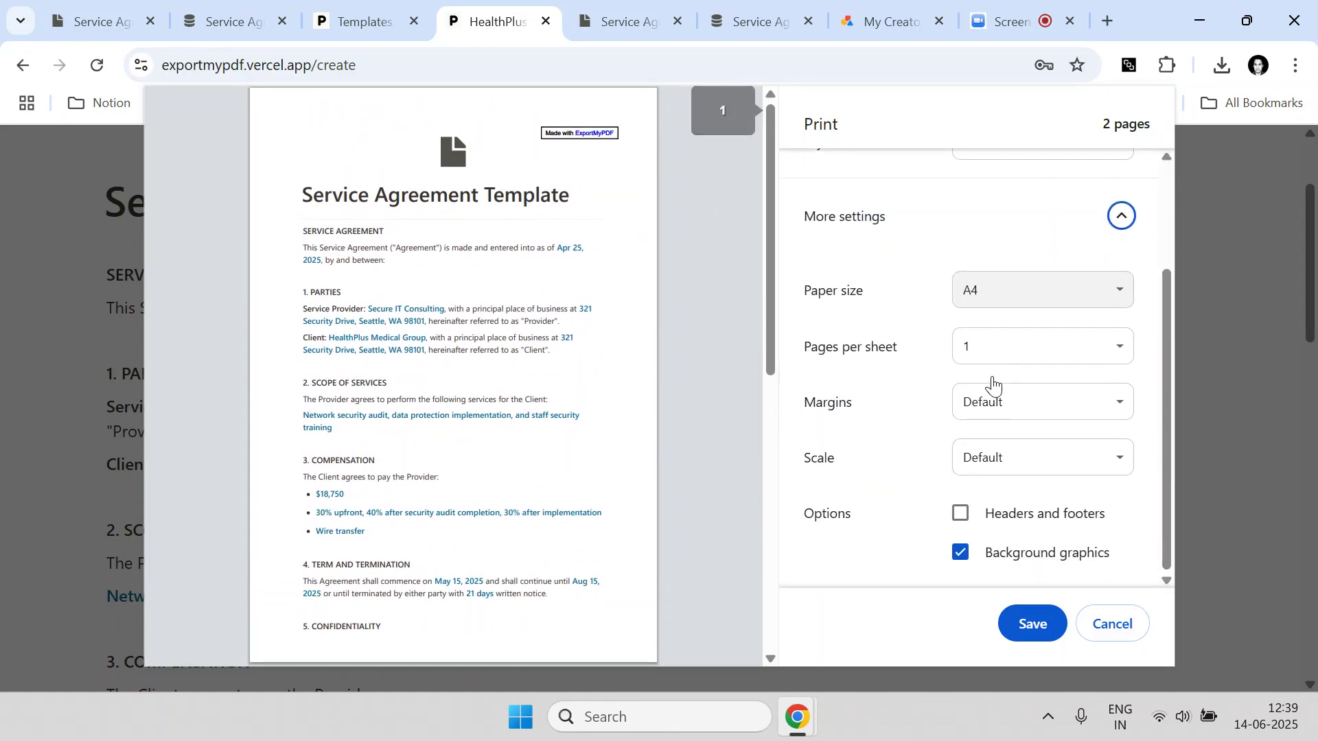
scroll(991, 382, up, 2)
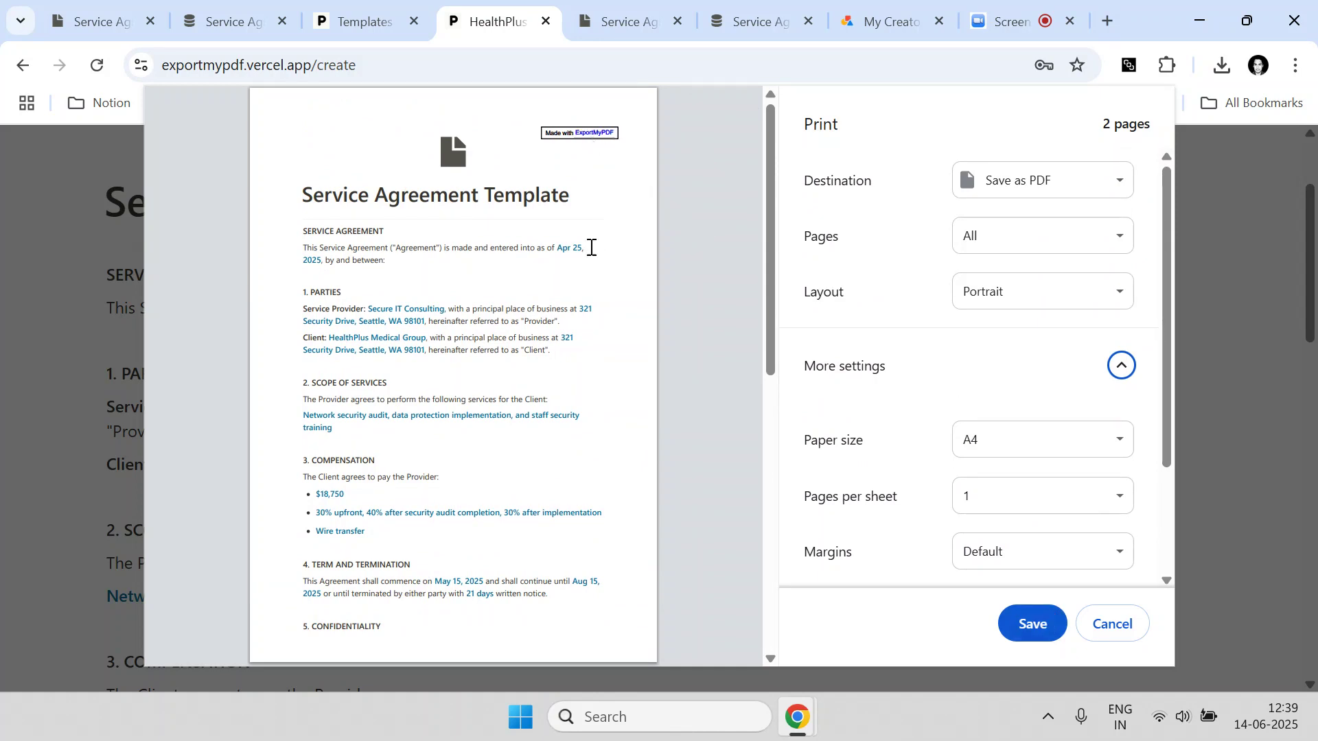
click(1027, 610)
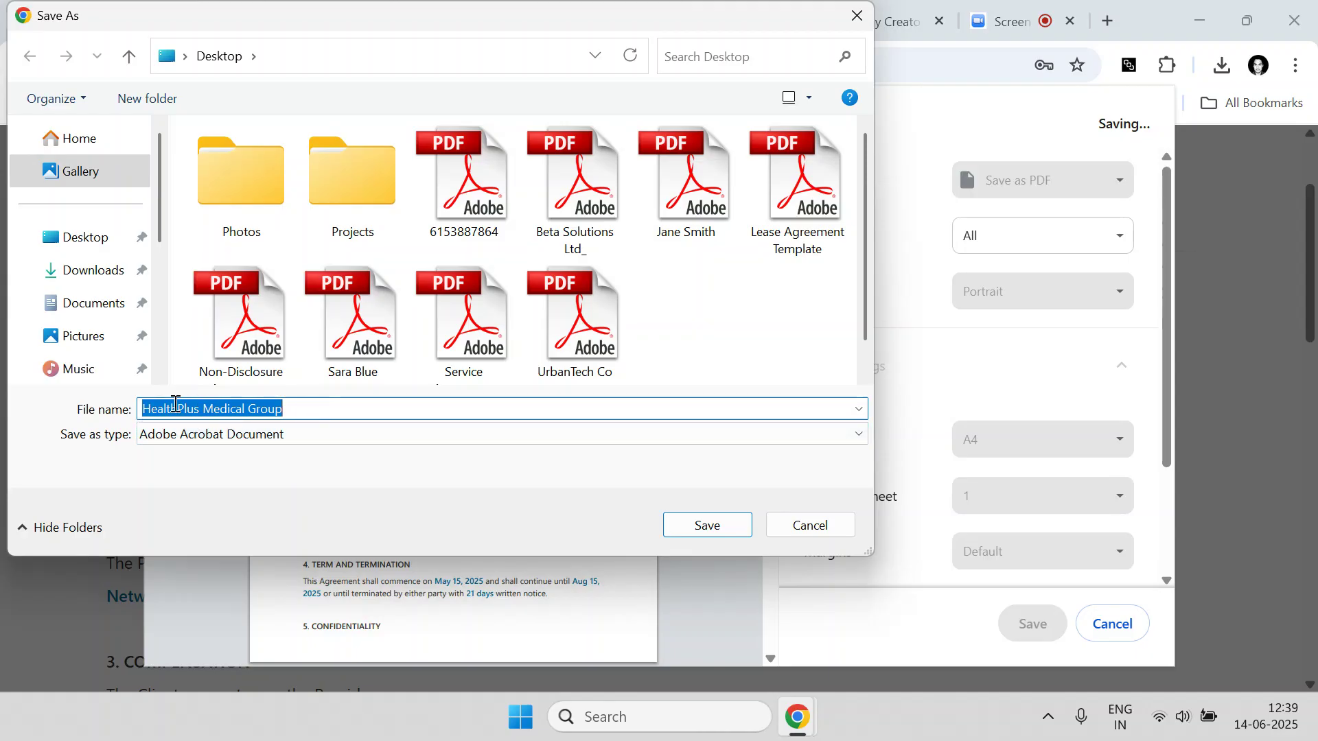
click(103, 237)
click(669, 526)
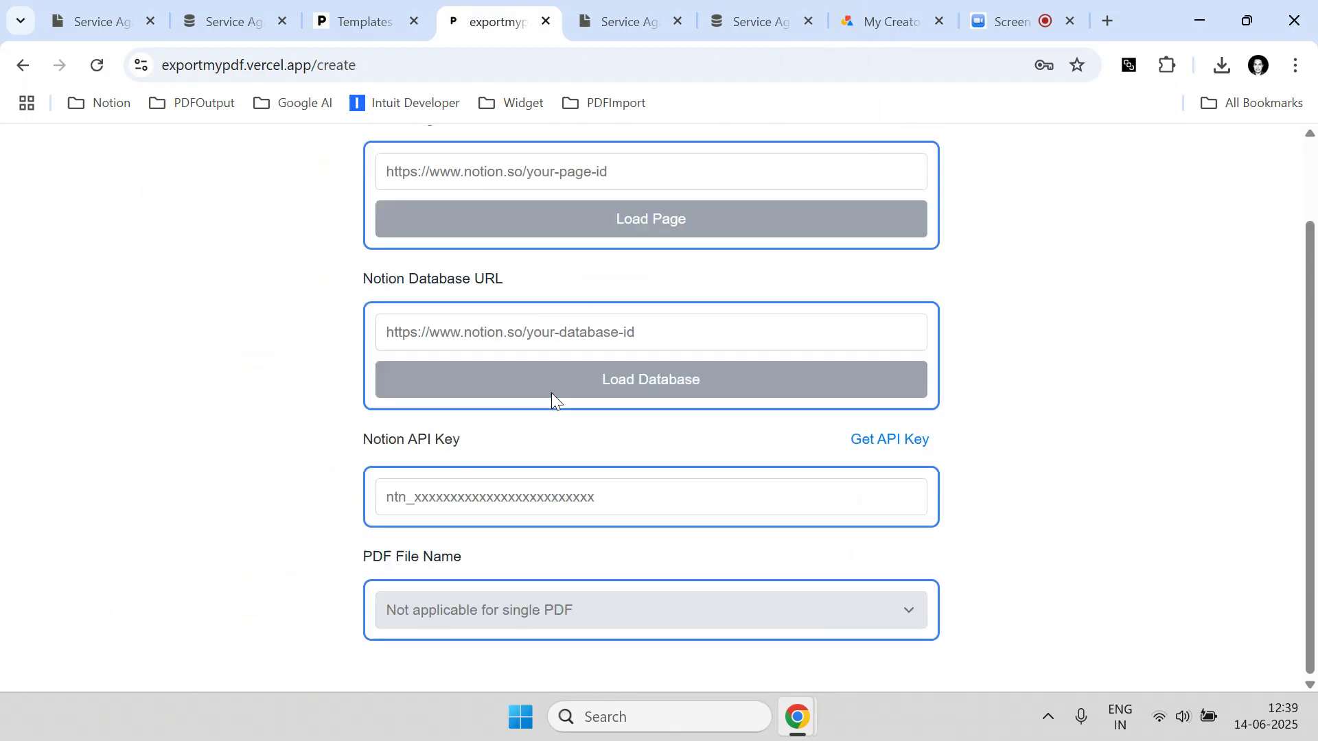
Deselect the Secure IT Consulting row and mark the Texas and California rows for export in the generatePDF column
click(752, 17)
drag(682, 685, 1256, 683)
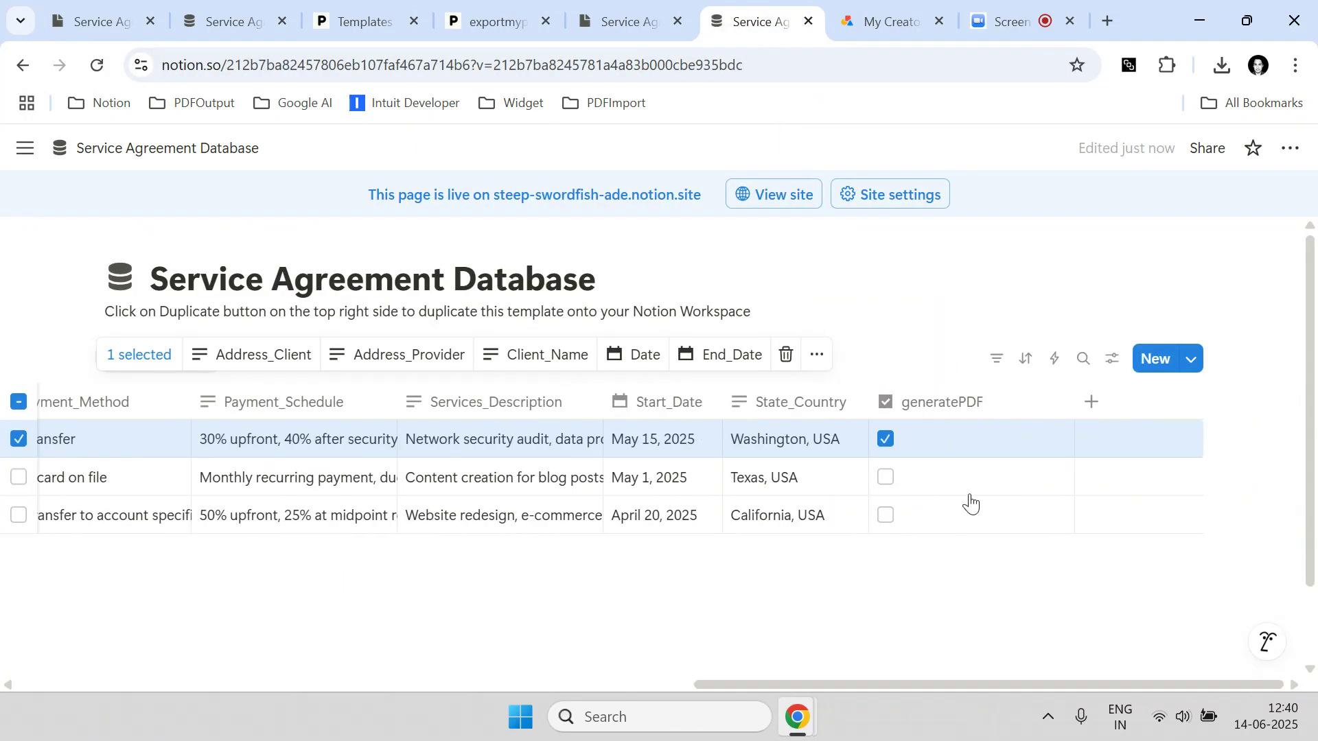
click(21, 442)
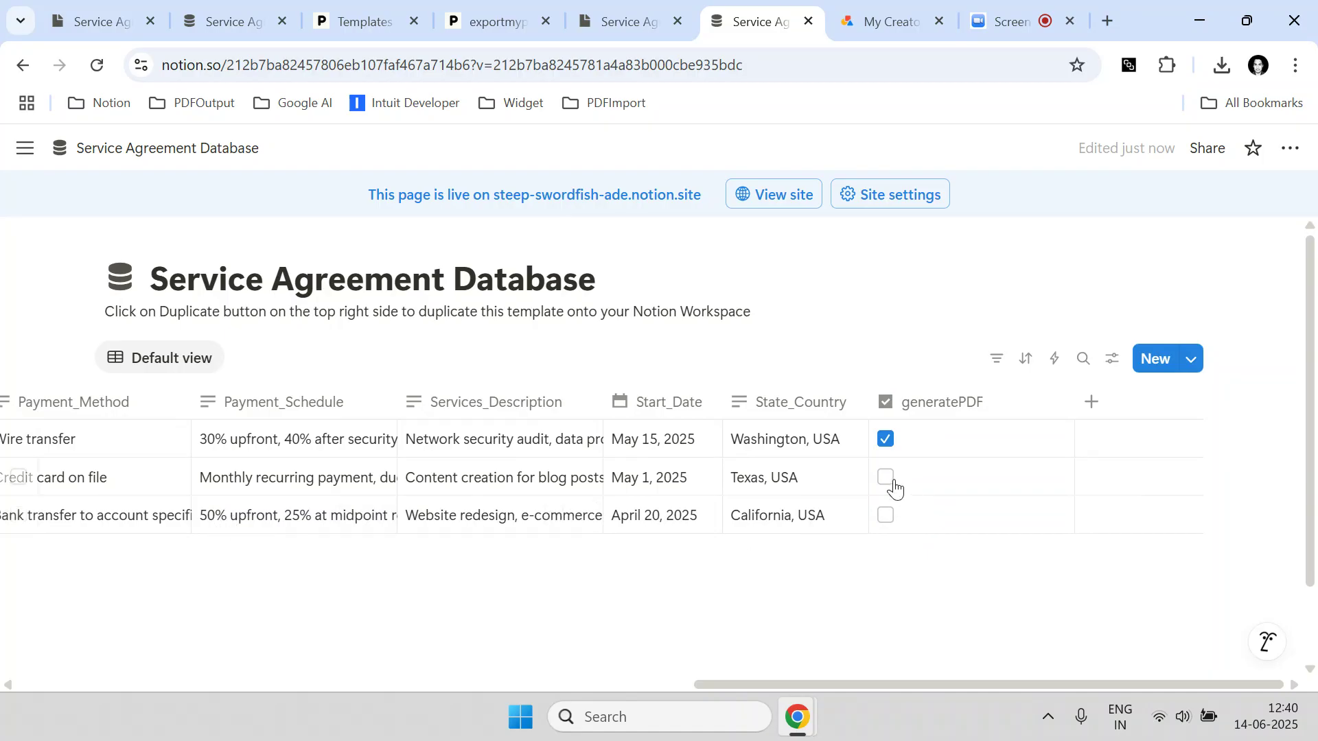
click(887, 479)
click(886, 517)
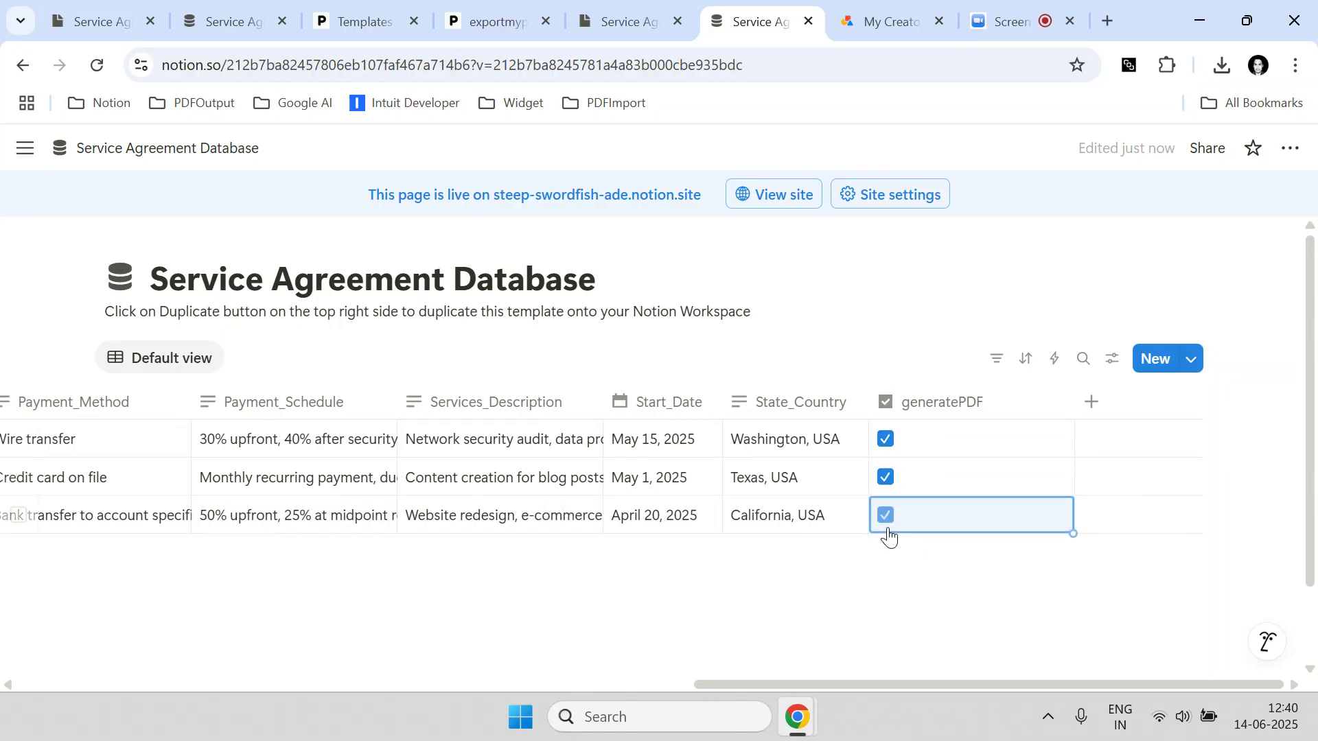
Open the HealthPlus Medical Group PDF from the desktop in Adobe Reader and read through to its signature section
click(1198, 10)
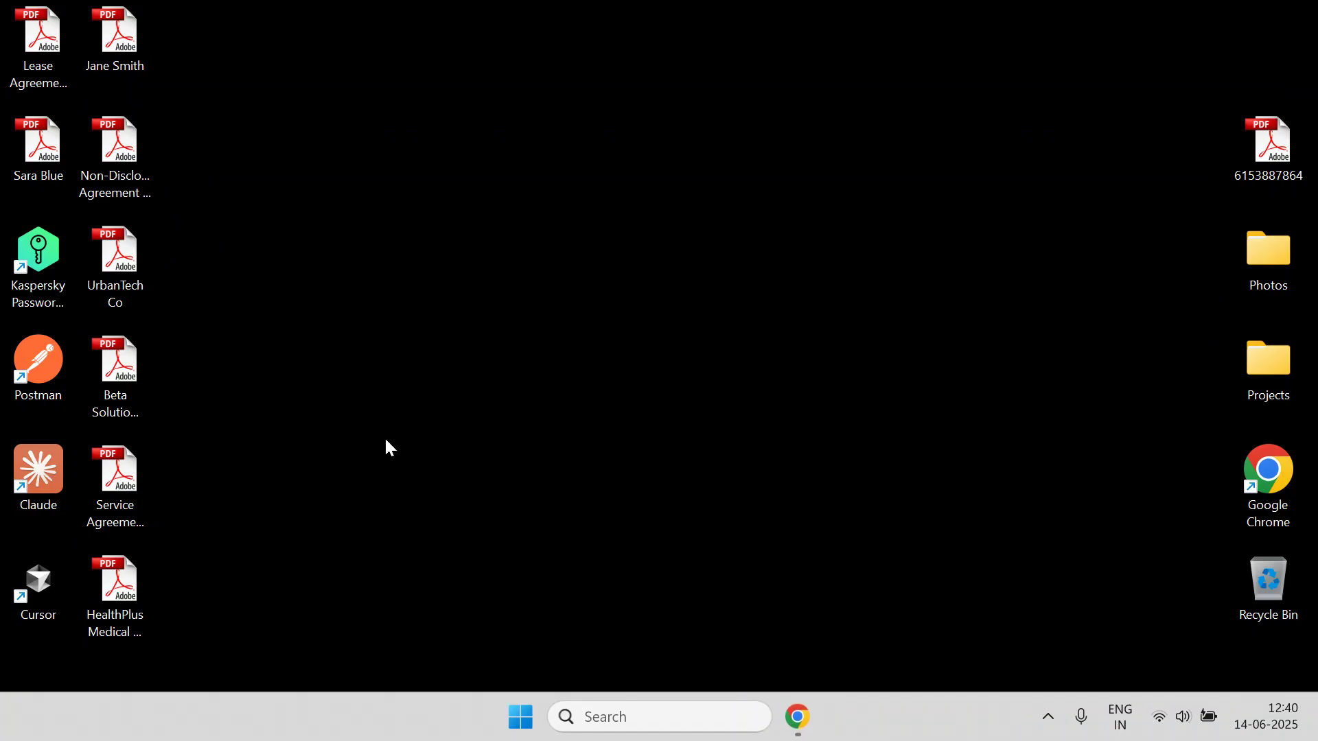
double_click(121, 610)
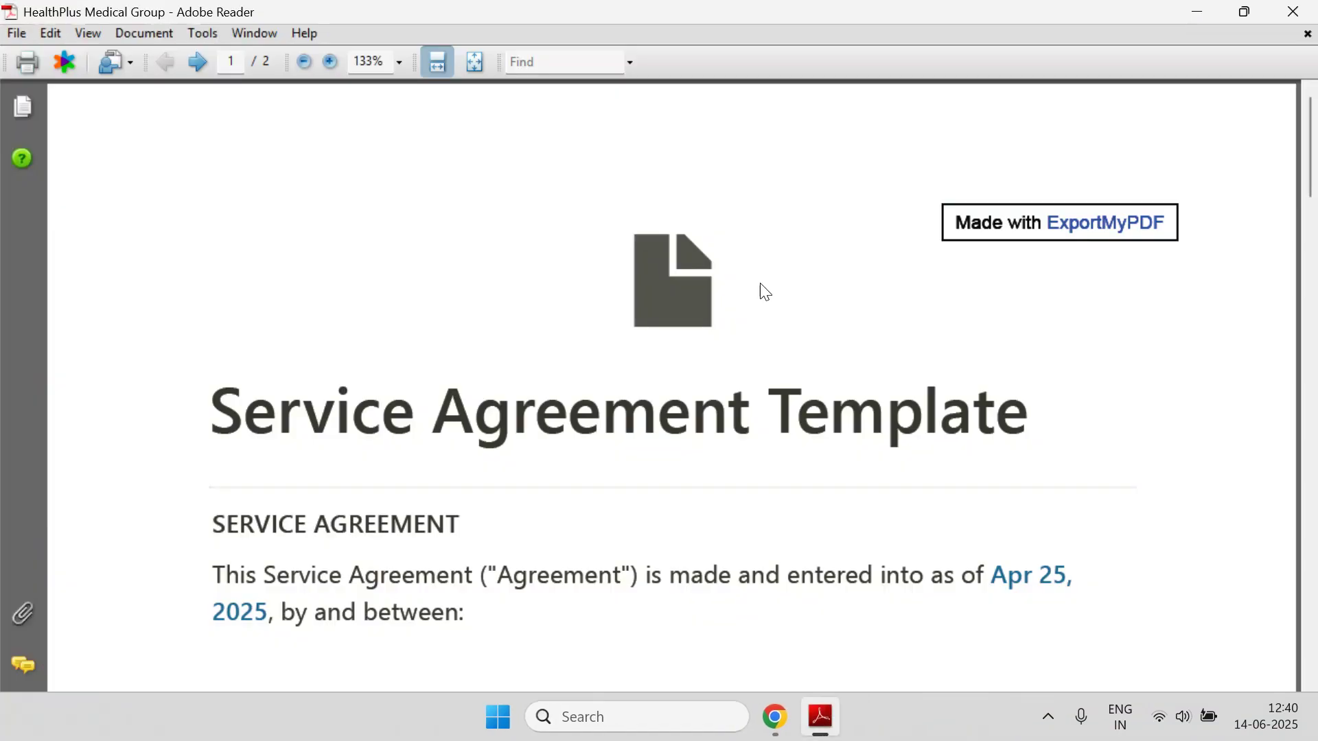
scroll(755, 299, down, 15)
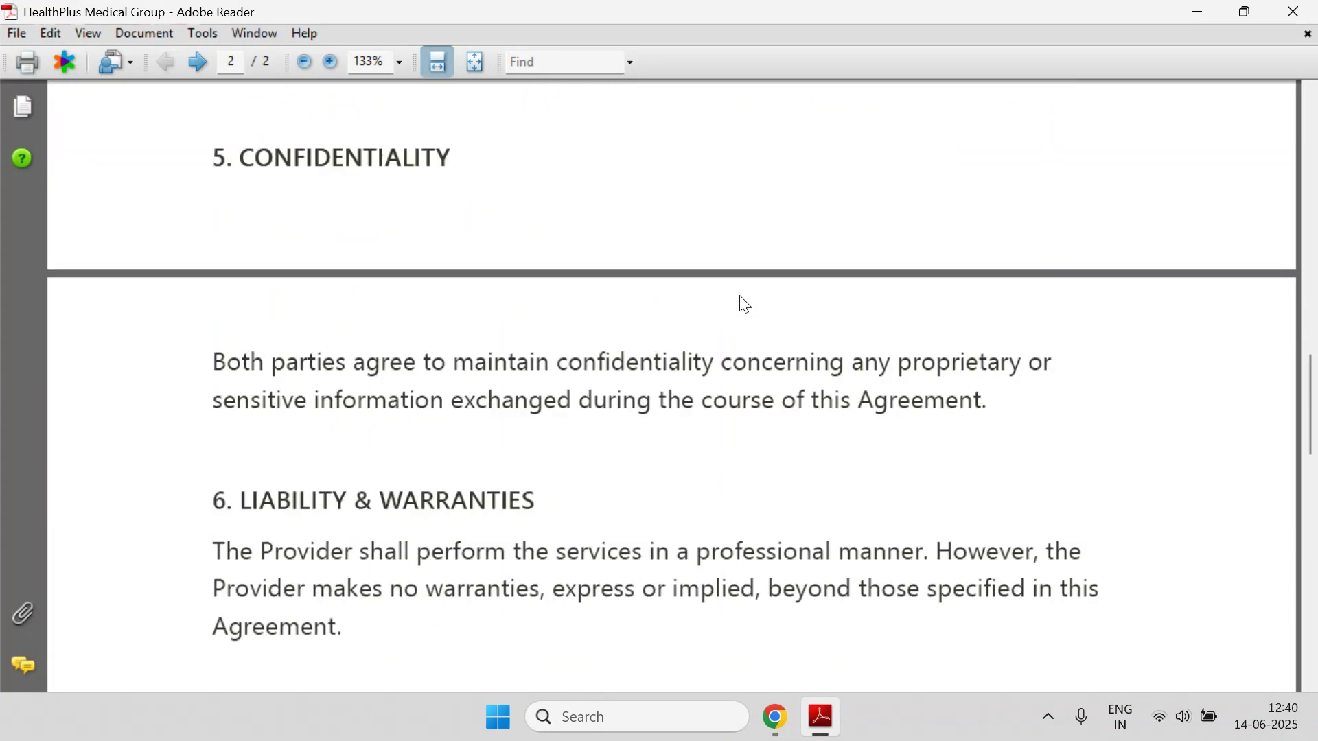
scroll(747, 380, down, 10)
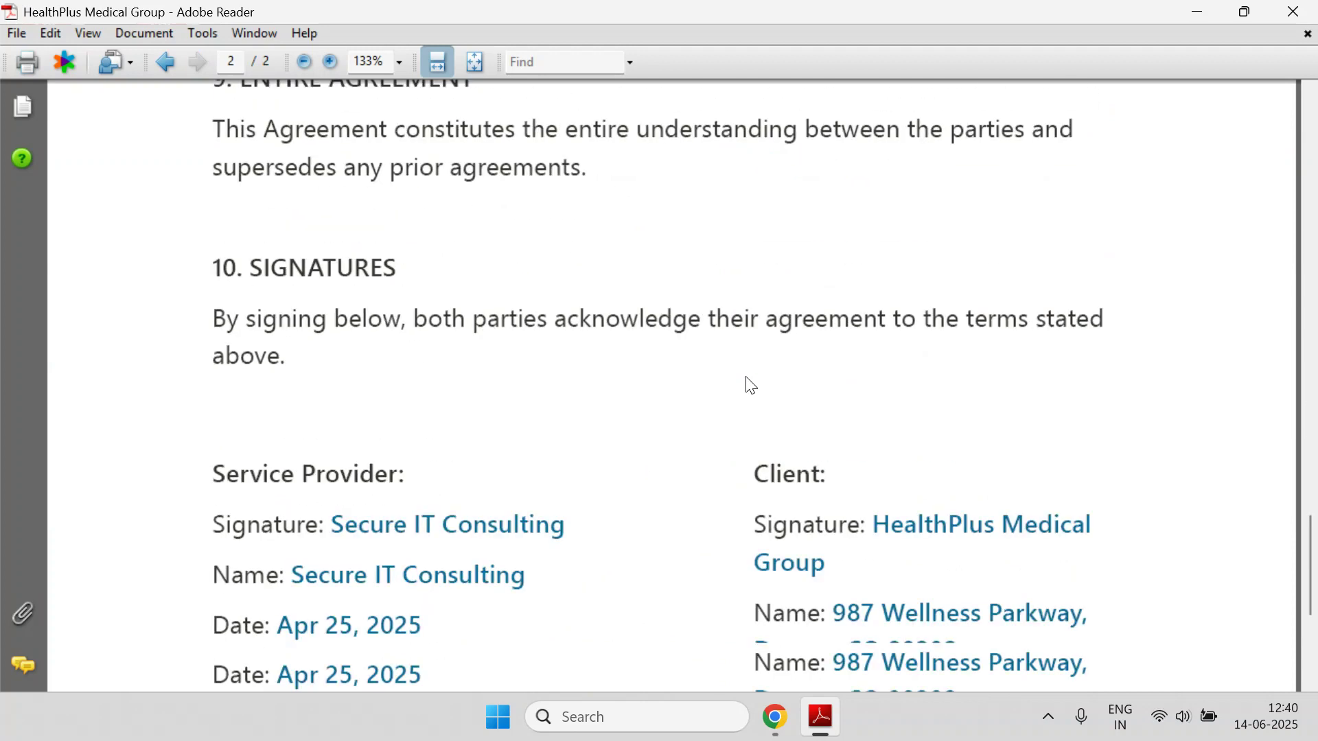
Examine the provider and client signature fields, look over the first page again and close the PDF
scroll(751, 376, up, 2)
drag(341, 365, 534, 369)
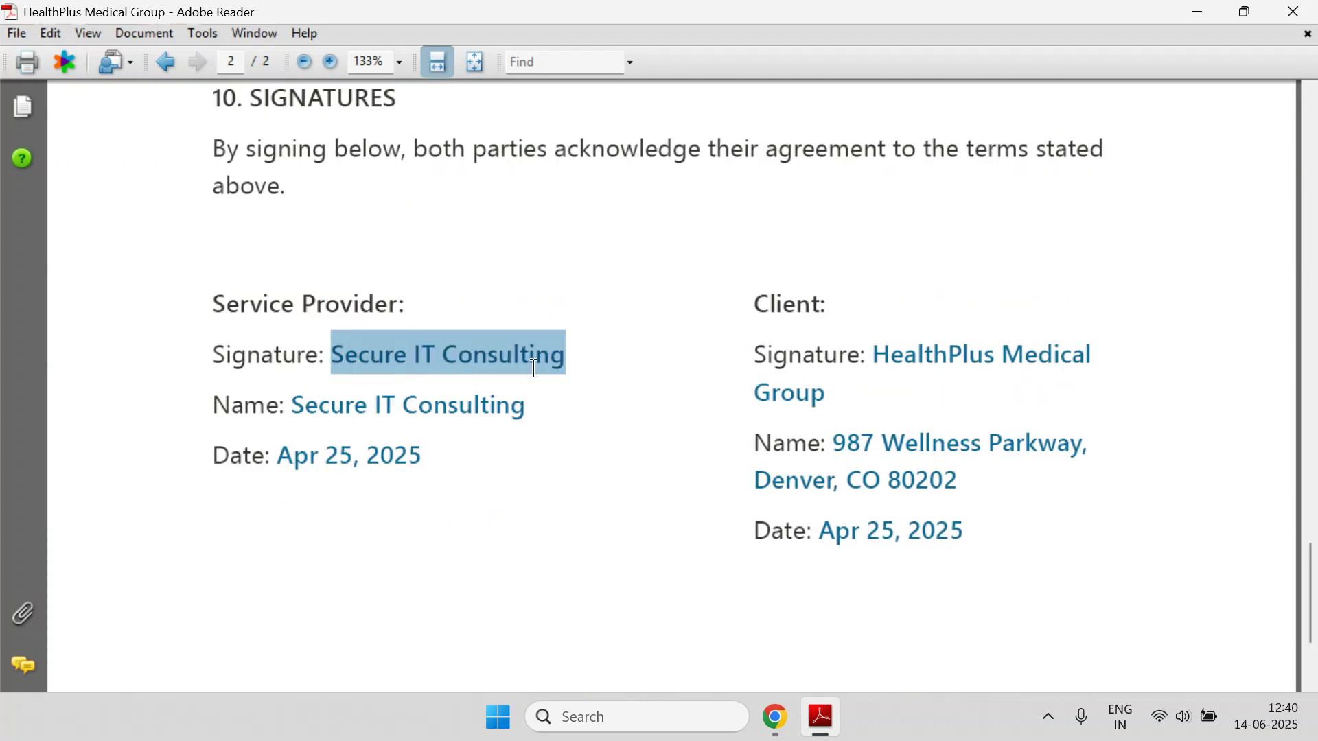
drag(294, 415, 523, 428)
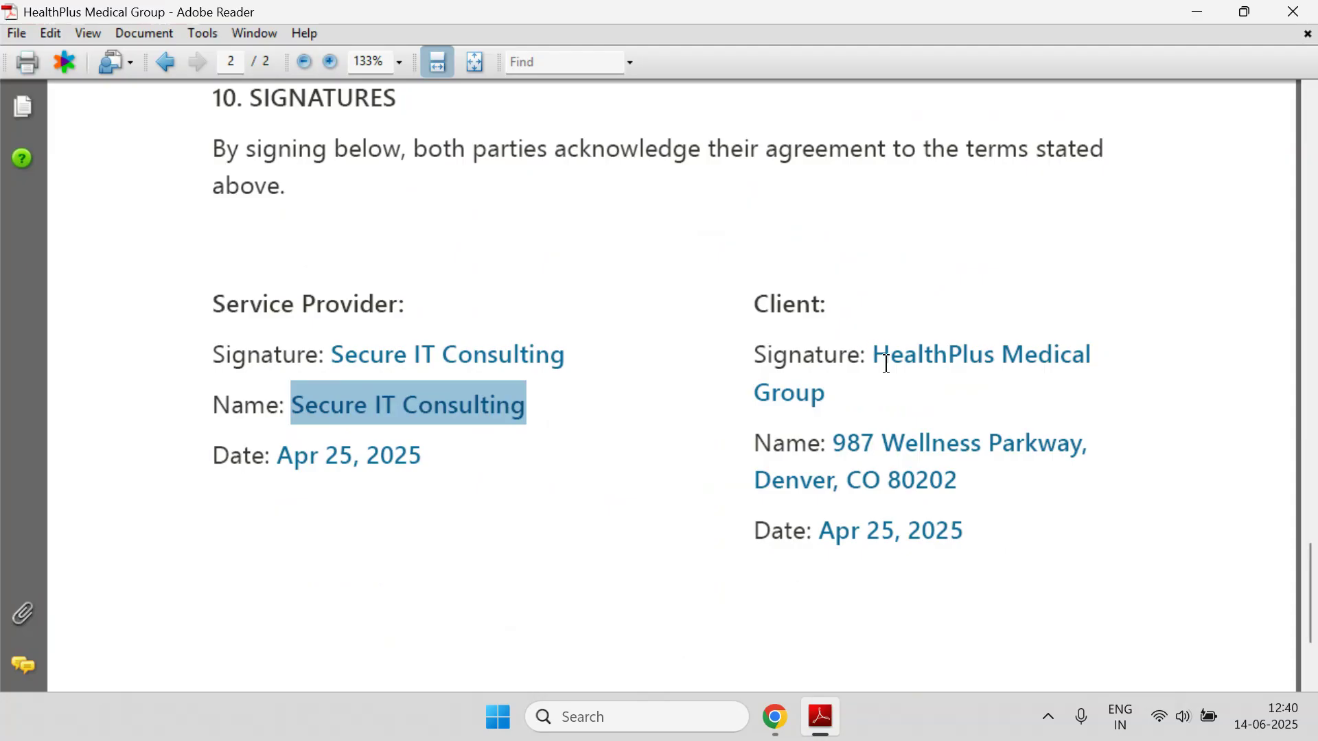
drag(887, 364, 930, 429)
scroll(826, 456, up, 15)
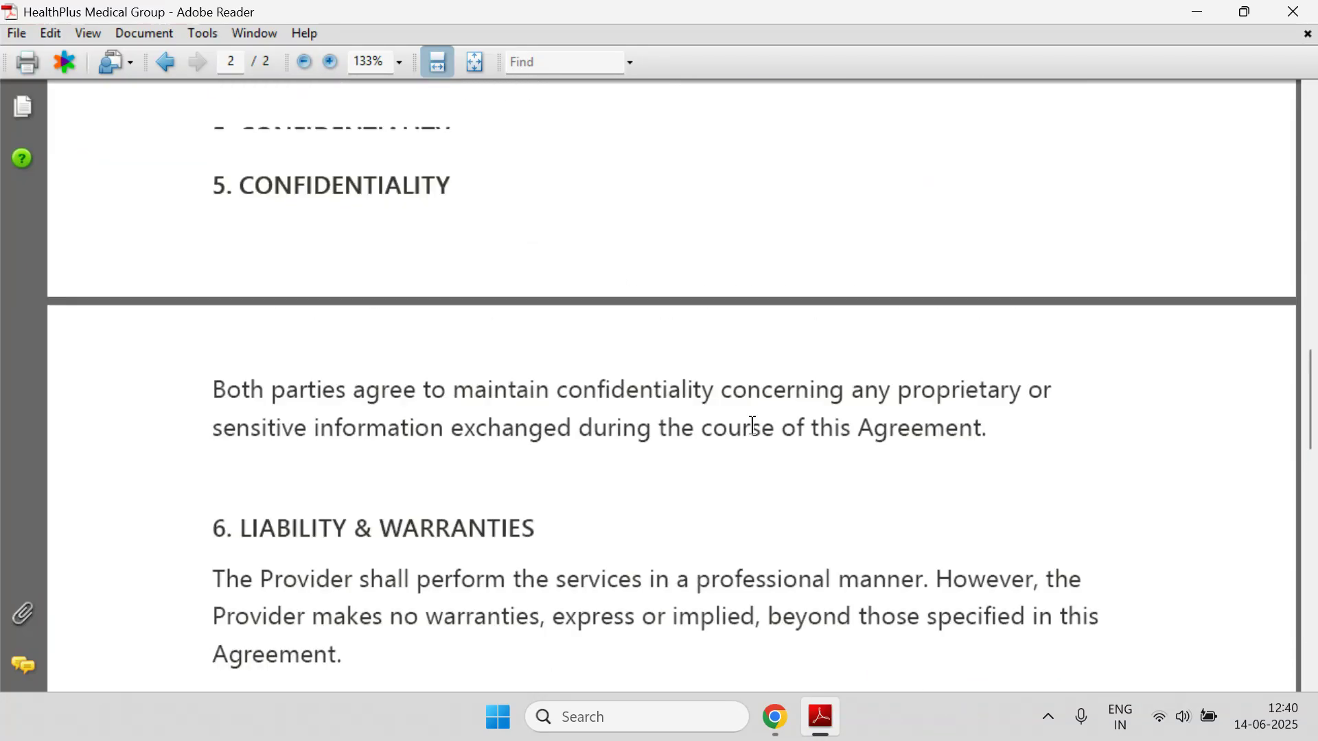
scroll(753, 425, up, 20)
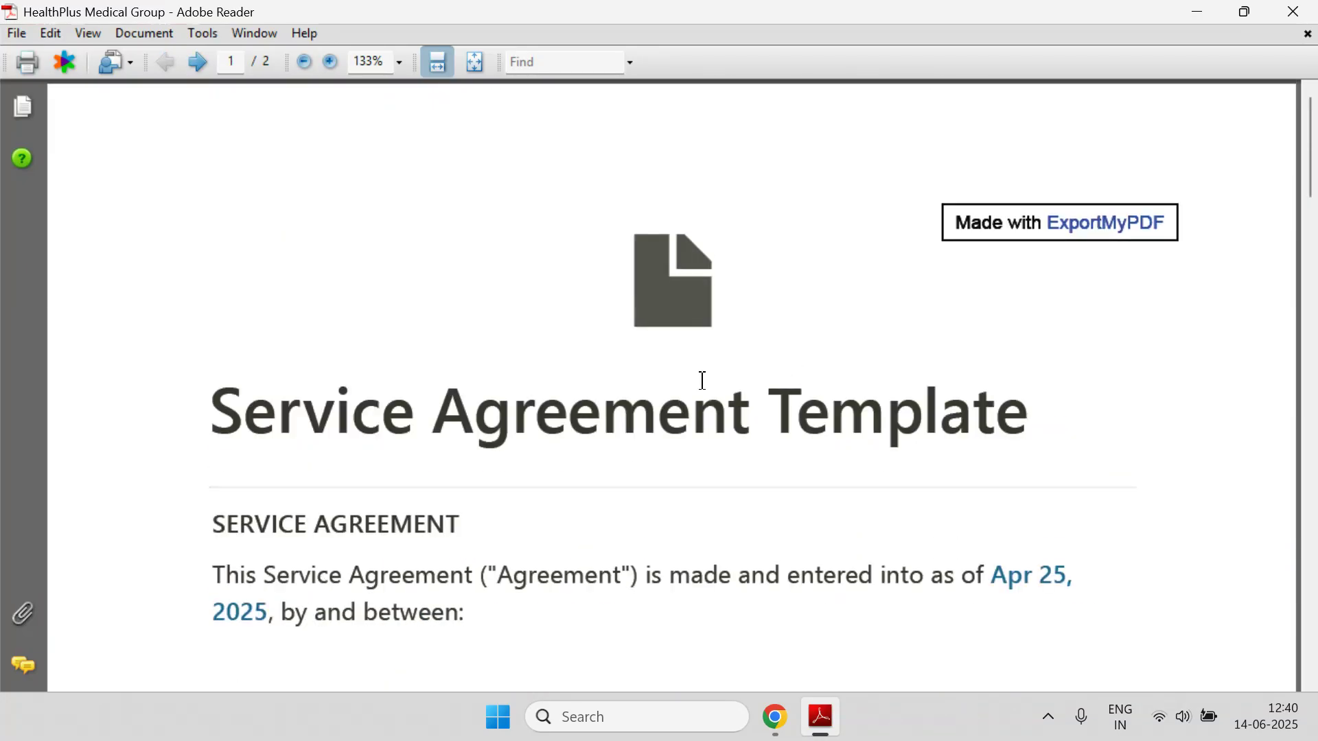
scroll(701, 381, down, 3)
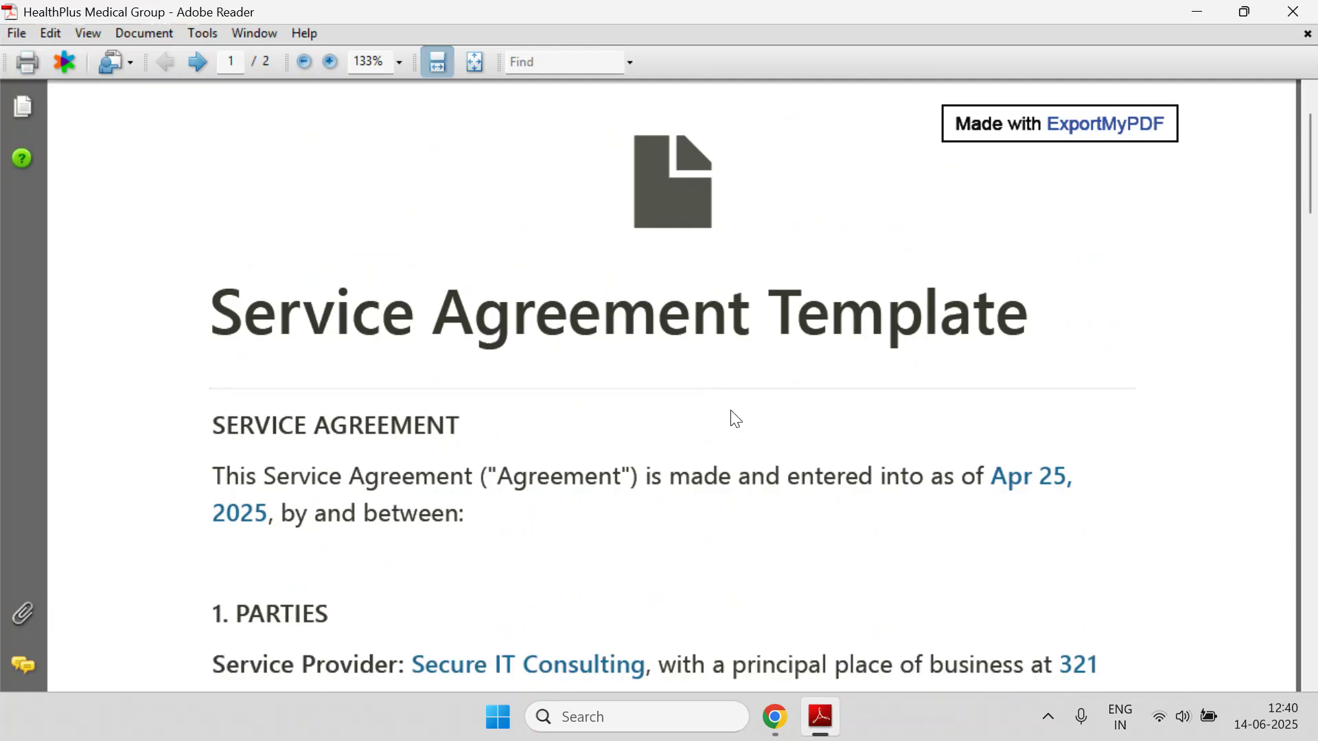
click(1288, 10)
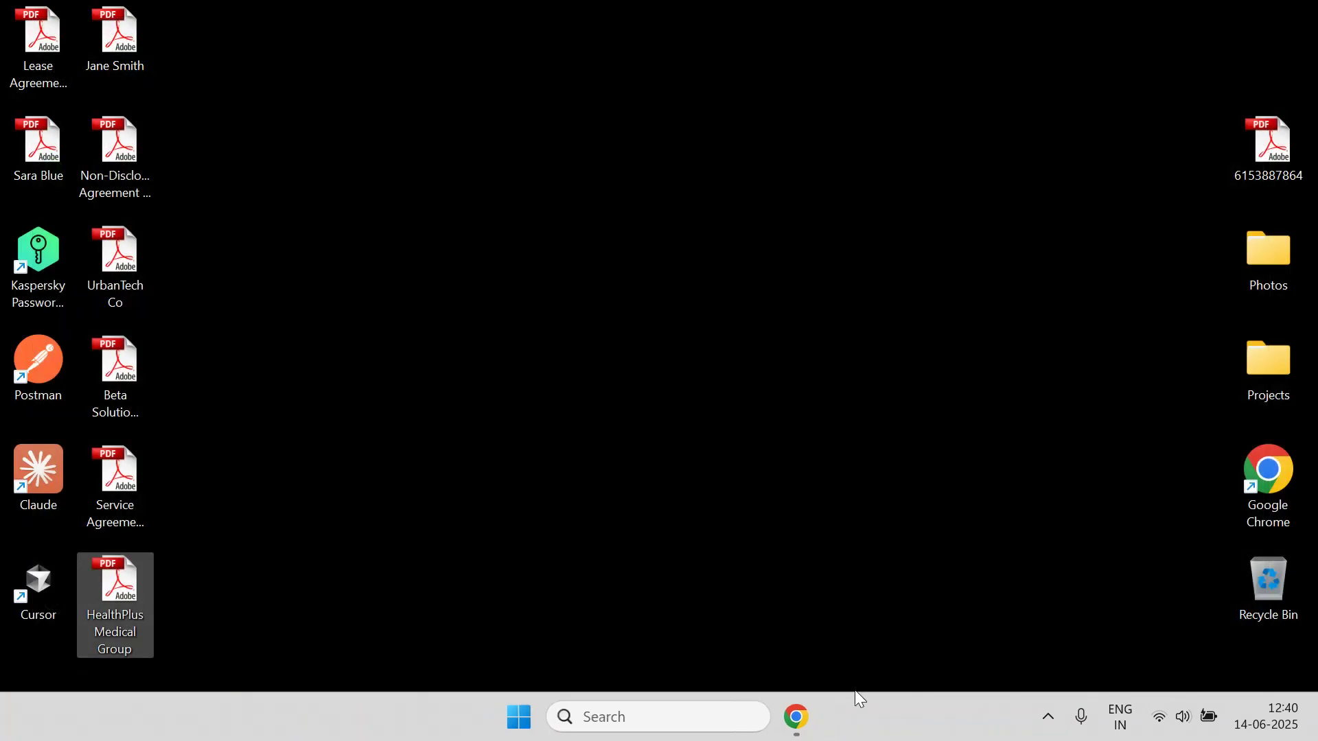
Switch back to Chrome and go from the ExportMyPDF creation page to the site's home page
mouse_move(803, 720)
click(724, 648)
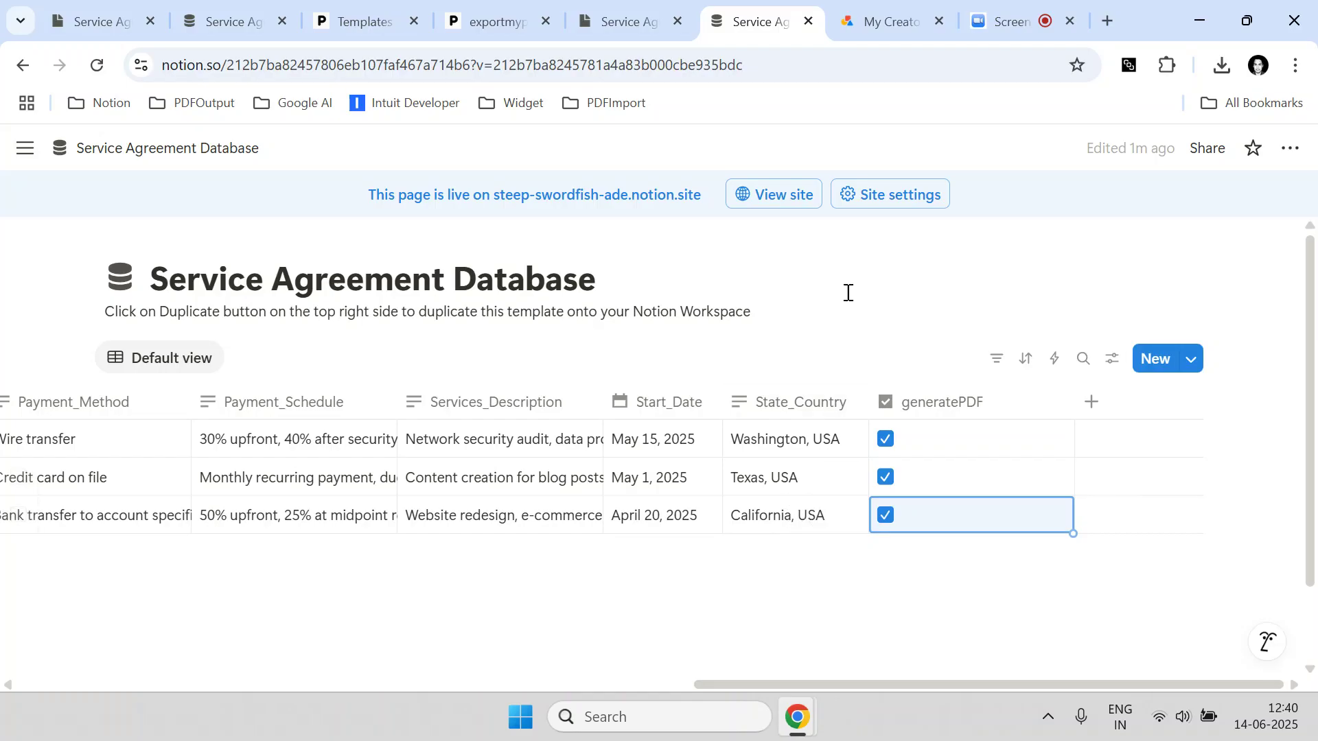
click(652, 28)
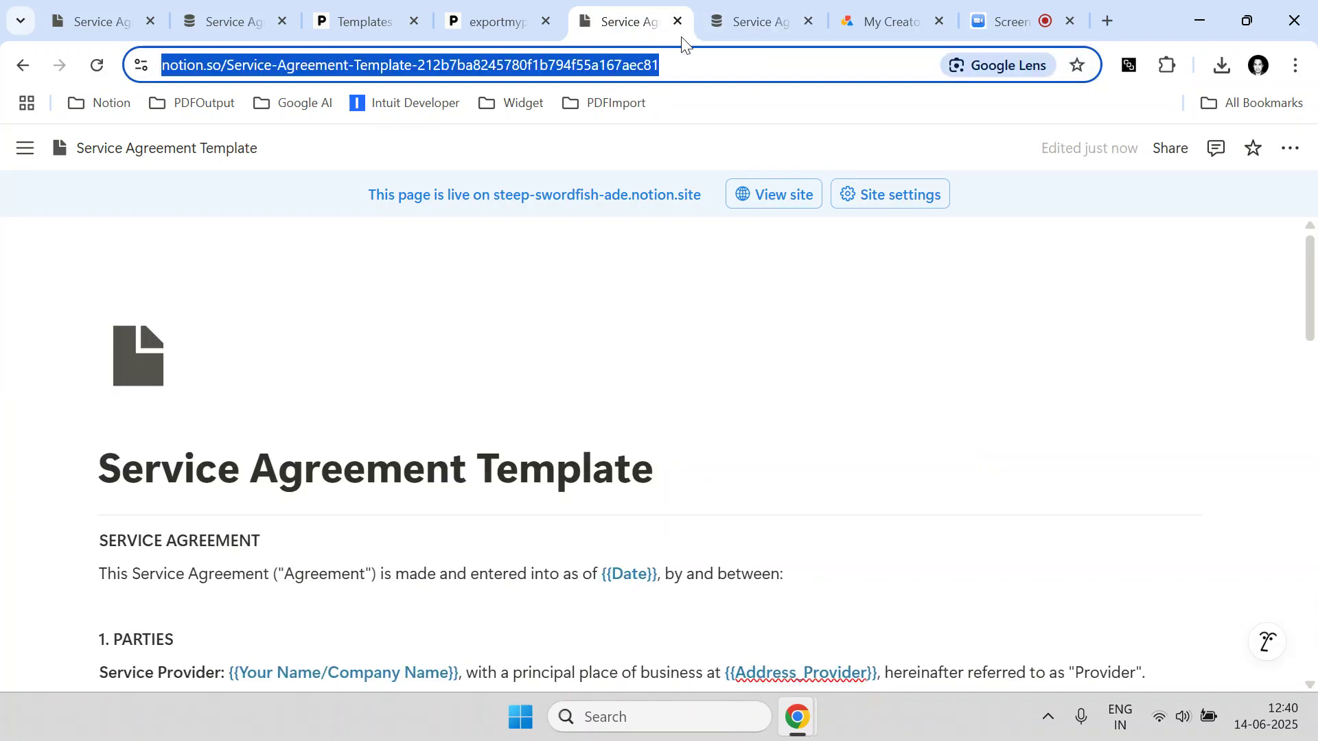
click(529, 7)
scroll(572, 405, up, 2)
scroll(572, 405, down, 2)
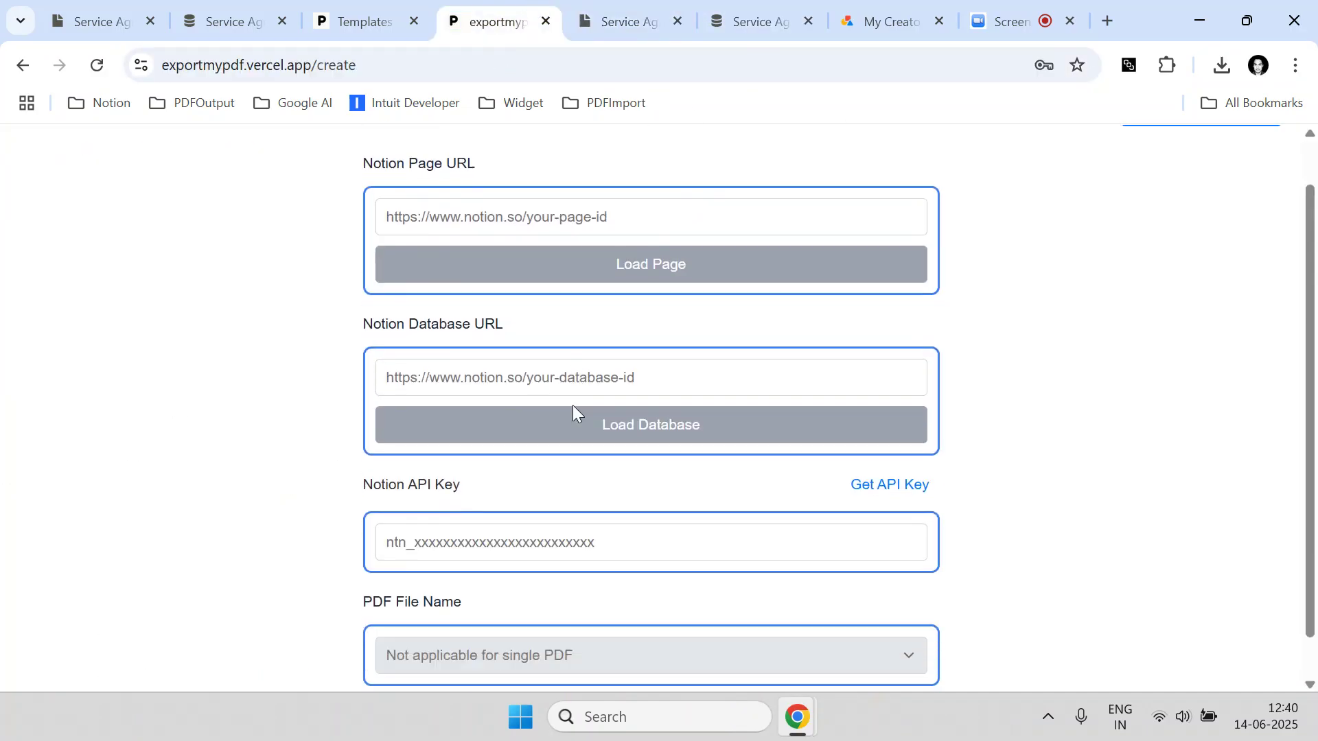
scroll(323, 258, up, 2)
double_click(341, 75)
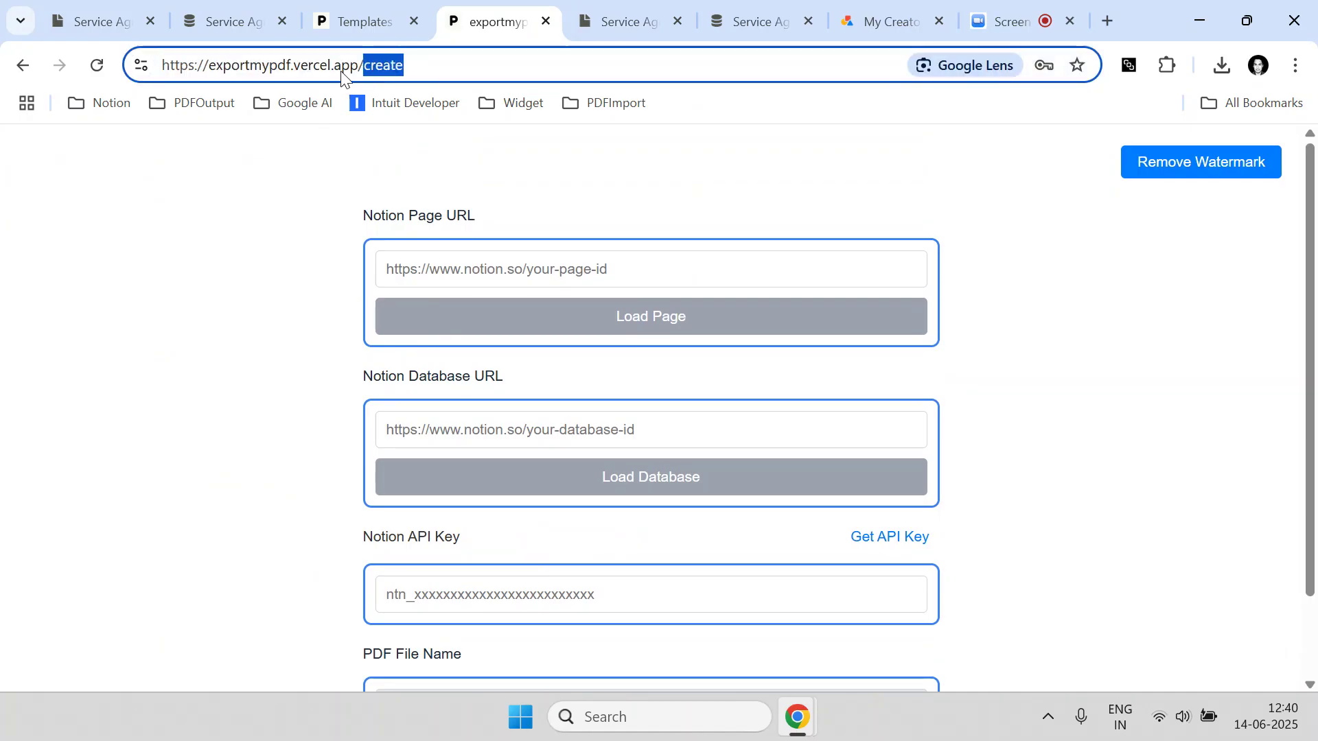
key(BackSpace)
key(Return)
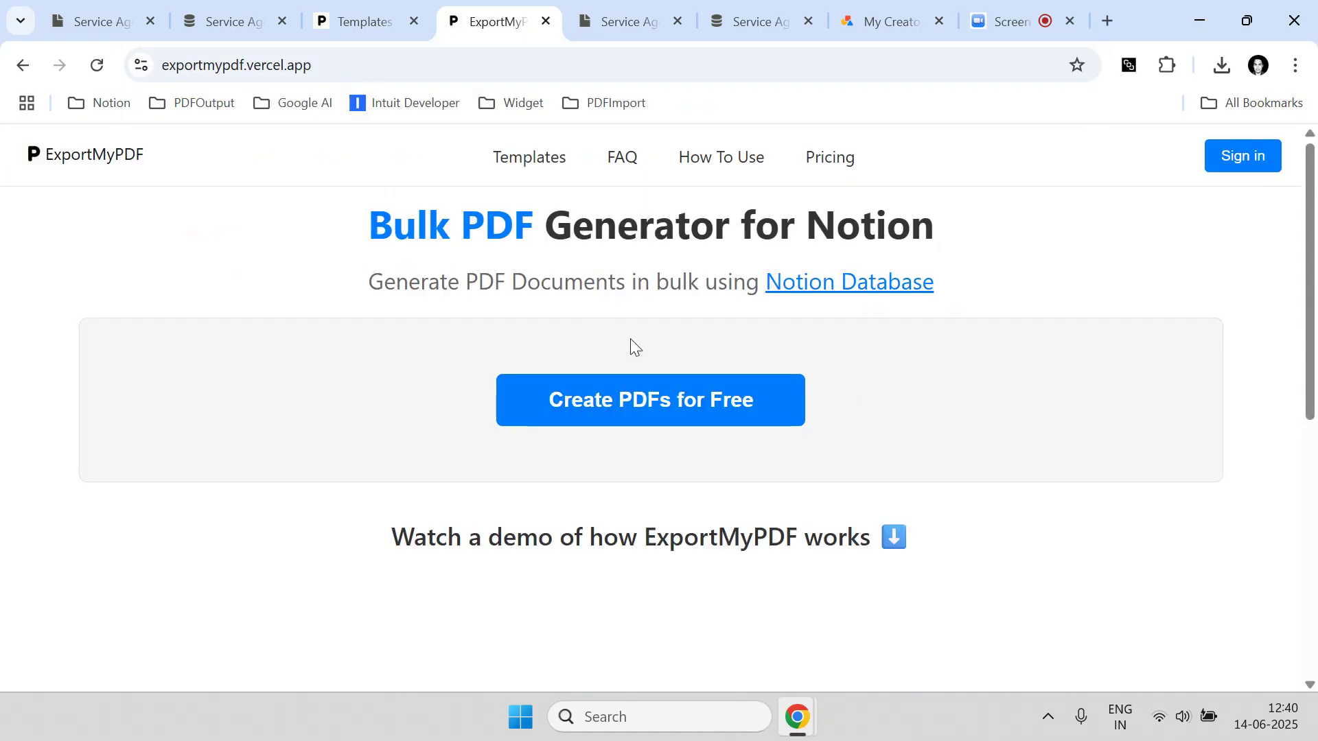
Open the ExportMyPDF Contact page and look over its message form
scroll(628, 339, down, 8)
click(804, 645)
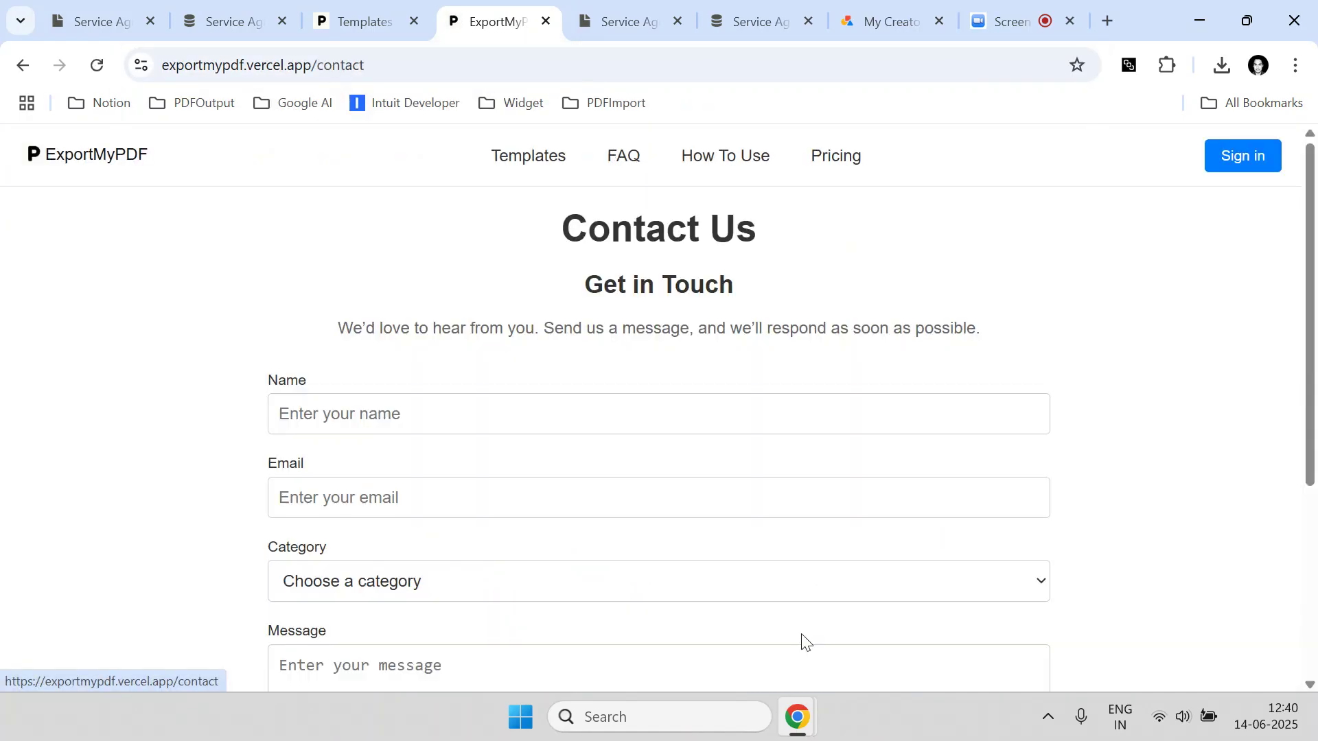
scroll(698, 426, down, 4)
scroll(698, 430, up, 4)
scroll(694, 432, down, 4)
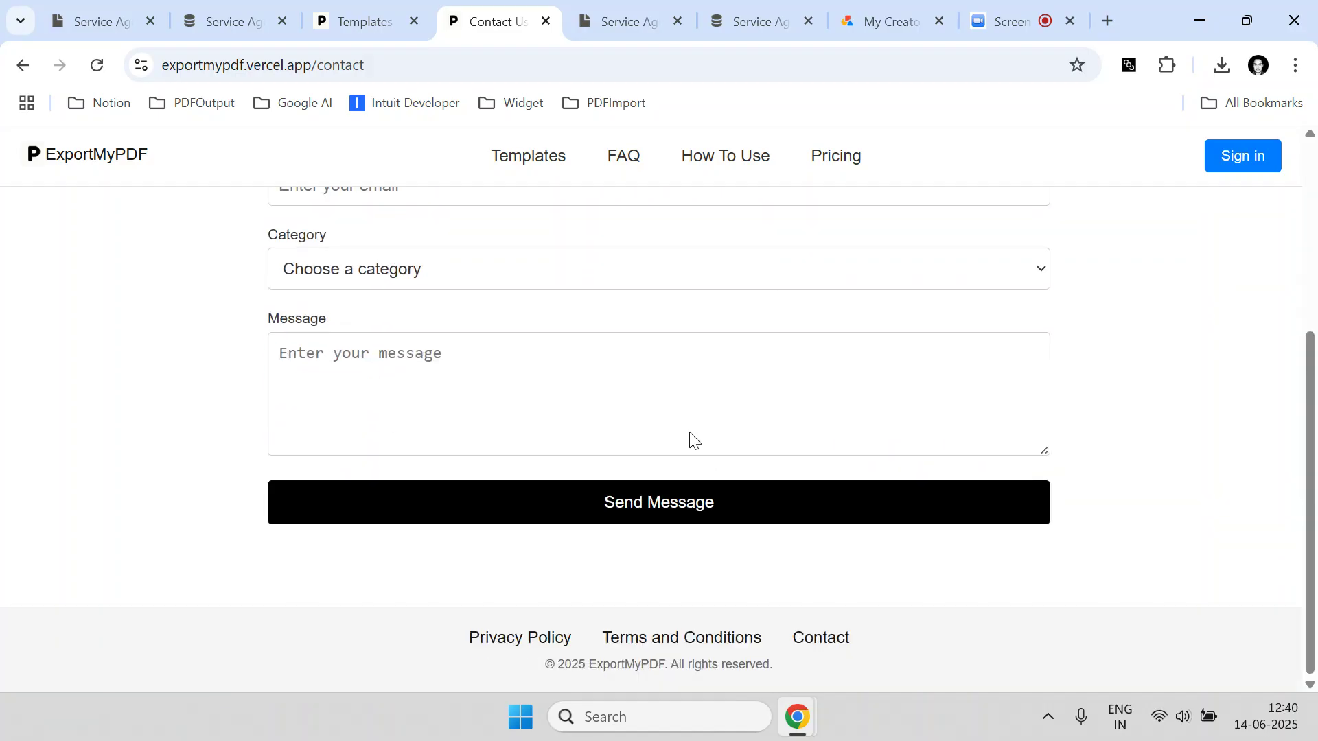
Return to the ExportMyPDF home page, look over its demo video and footer, and briefly view the PDF creation page
click(114, 168)
scroll(706, 446, down, 8)
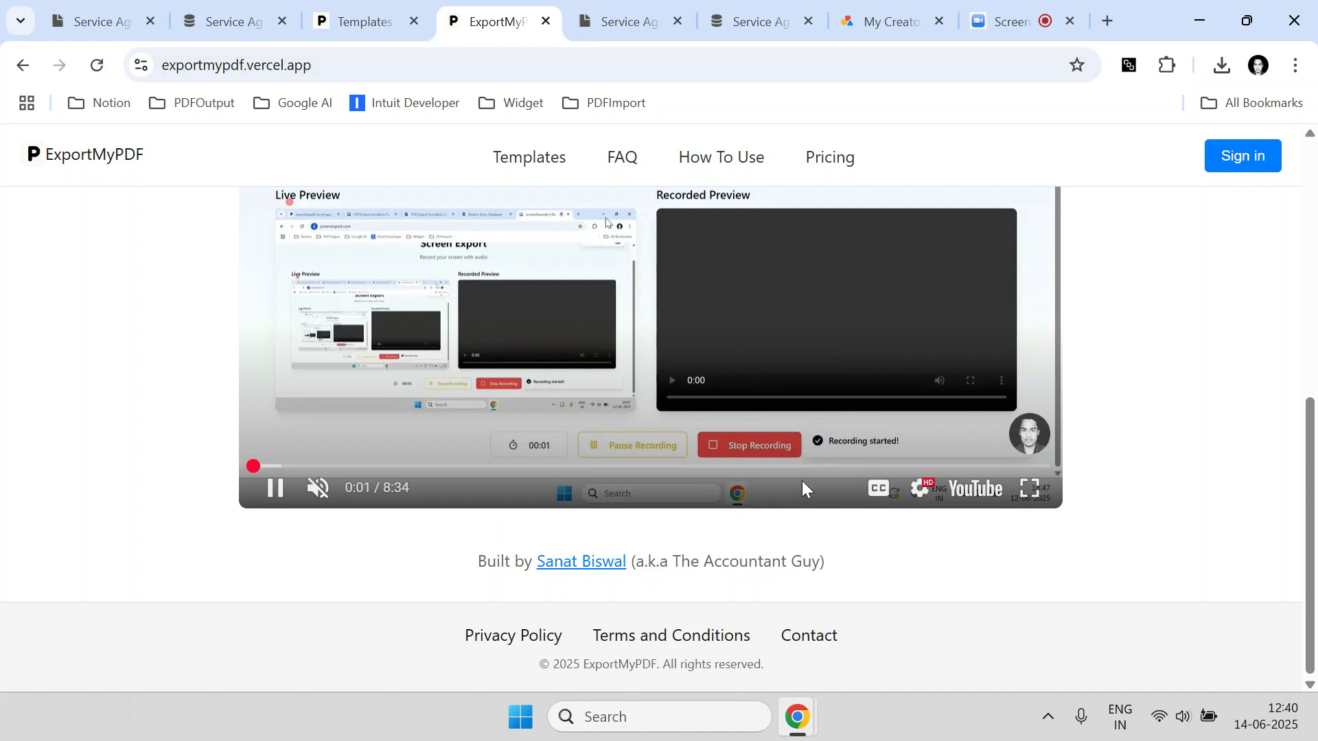
scroll(809, 471, up, 8)
click(652, 394)
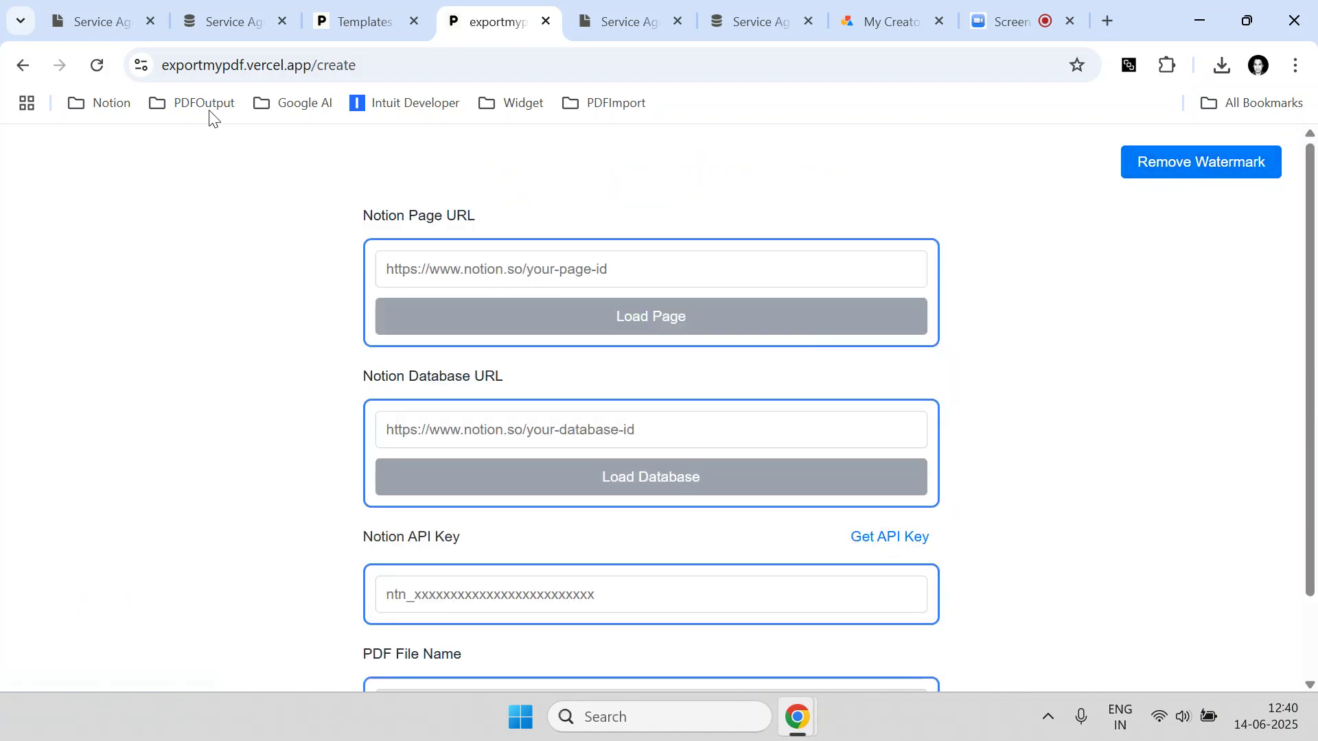
click(23, 66)
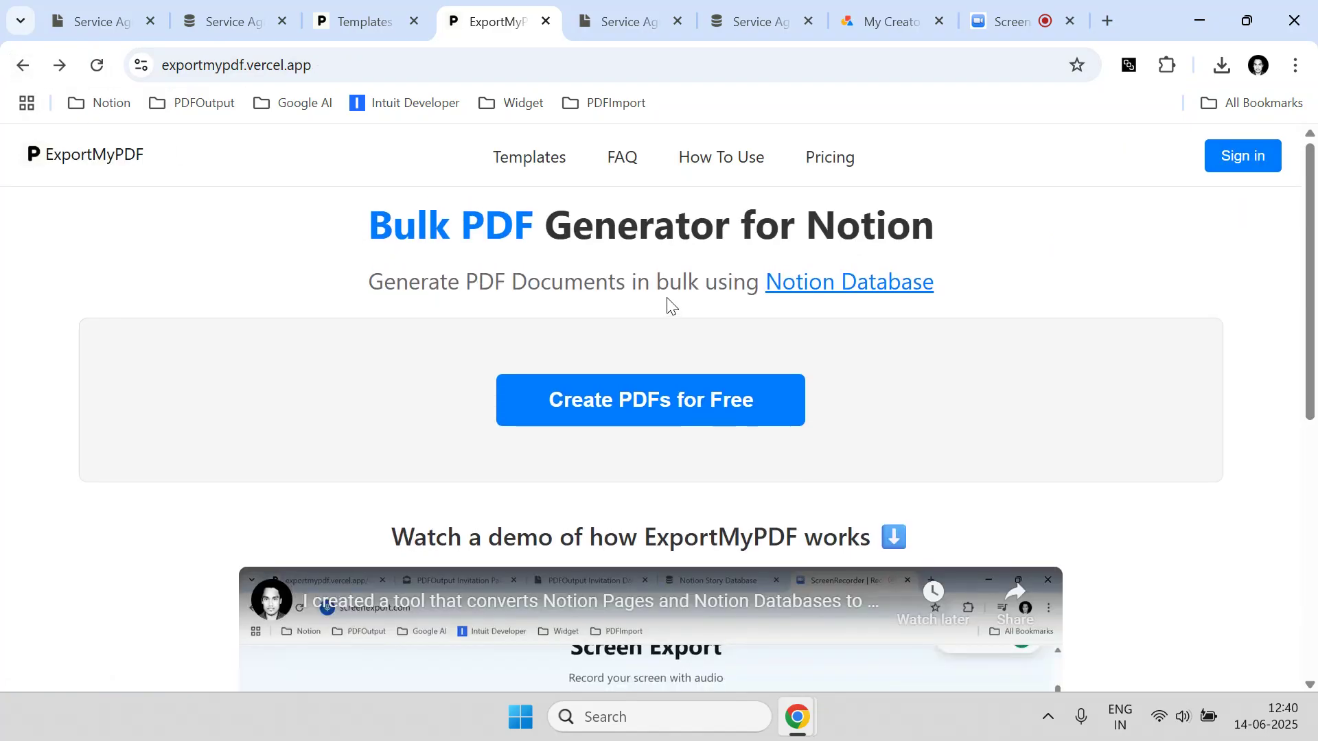